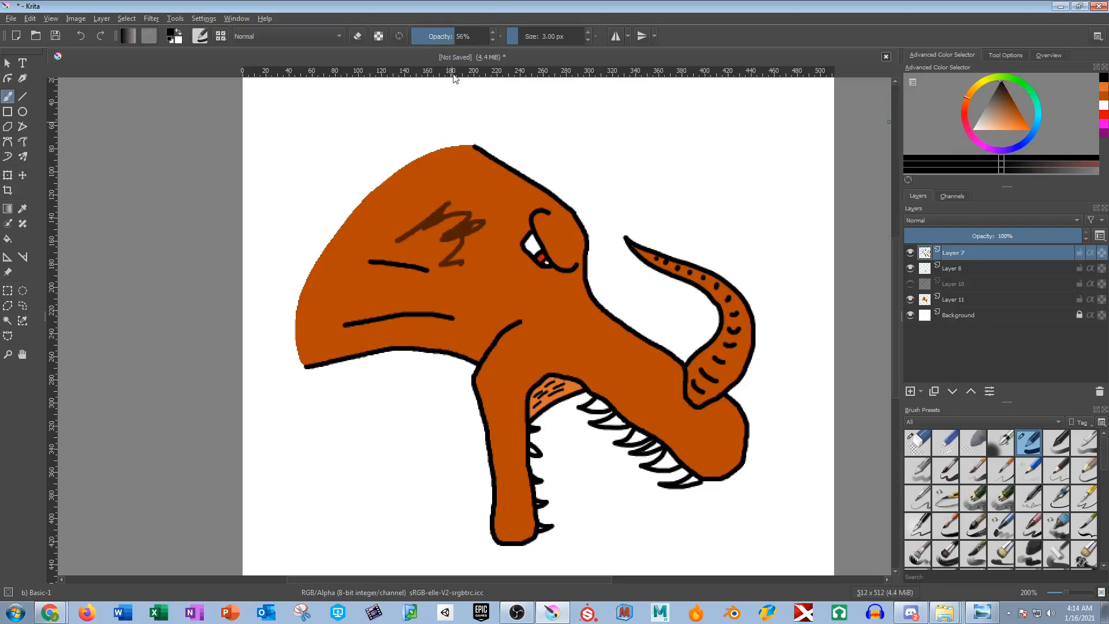
Undo the test scribble on the head and add a new layer above Layer 7, with the brush opacity at 100%.
key(ctrl+z)
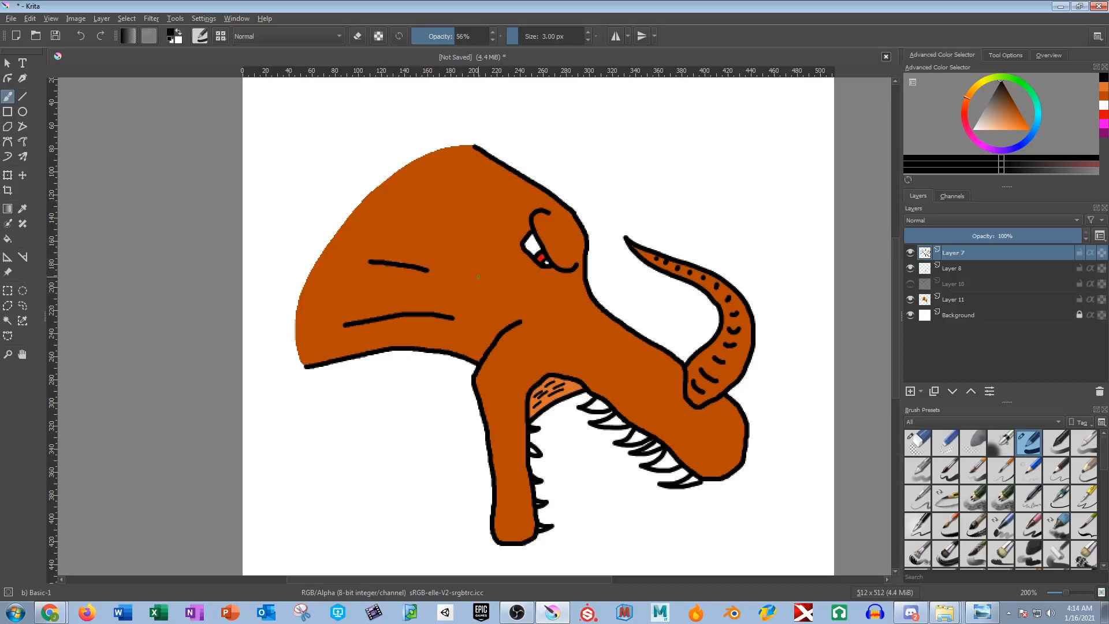
click(910, 391)
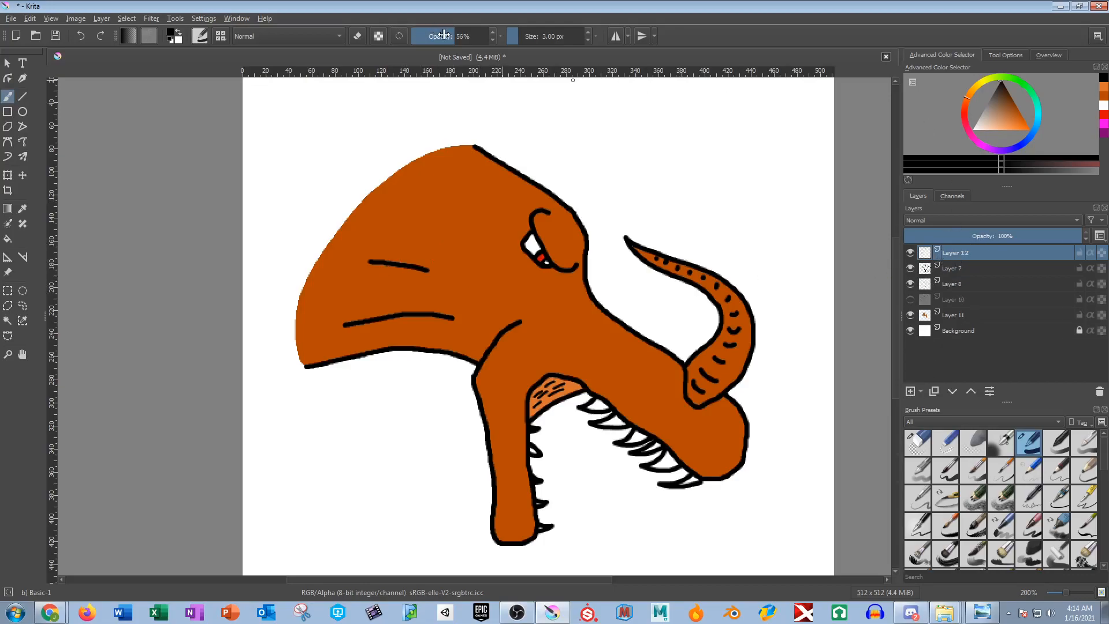
drag(443, 35, 526, 38)
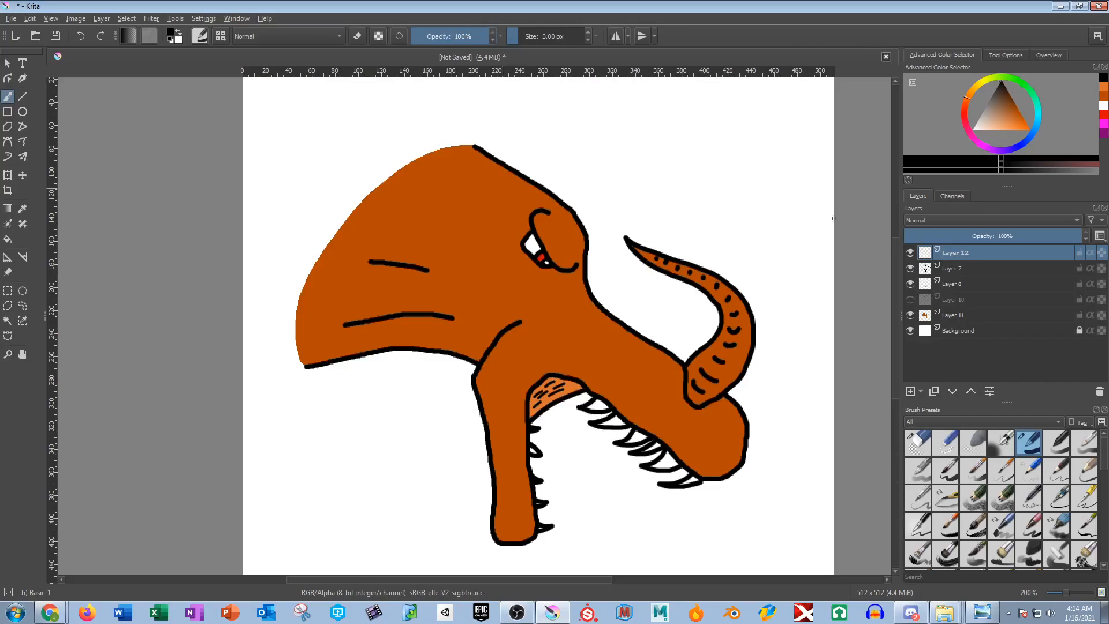
Paint black 3 px shadow strokes along the short dashes inside the orange mouth area.
scroll(556, 396, up, 8)
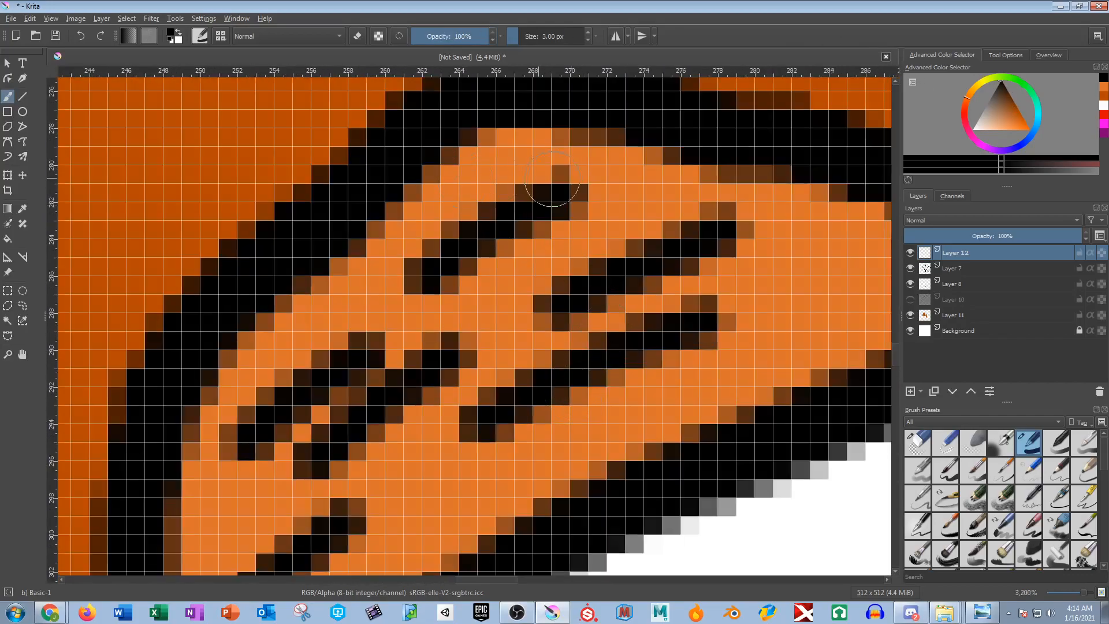
drag(536, 178, 416, 247)
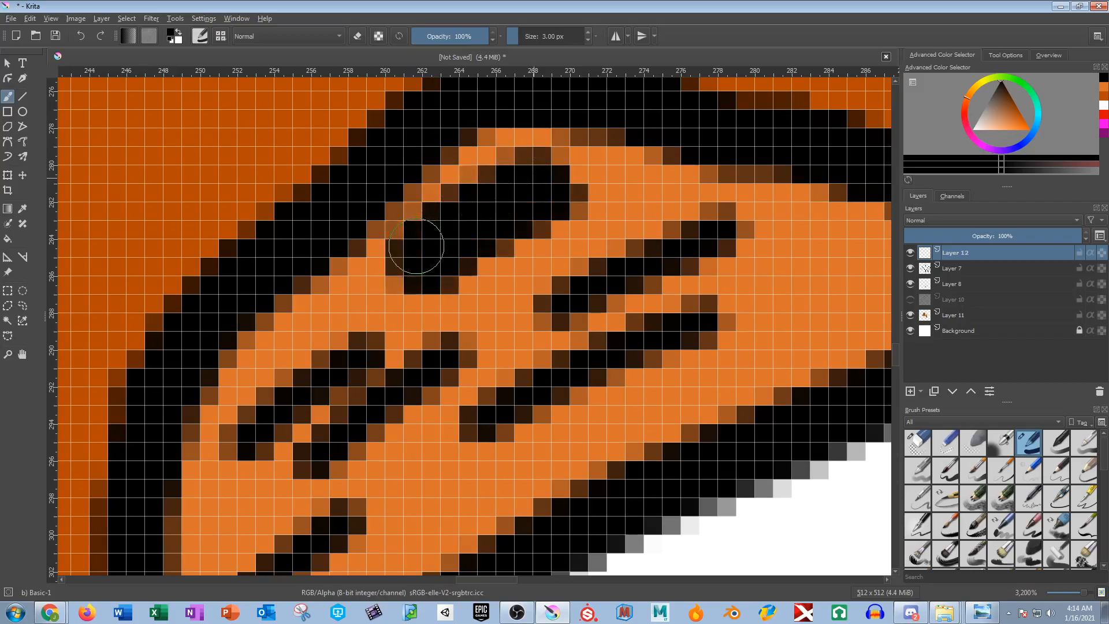
mouse_move(685, 213)
mouse_down()
mouse_move(680, 235)
mouse_move(529, 289)
mouse_up()
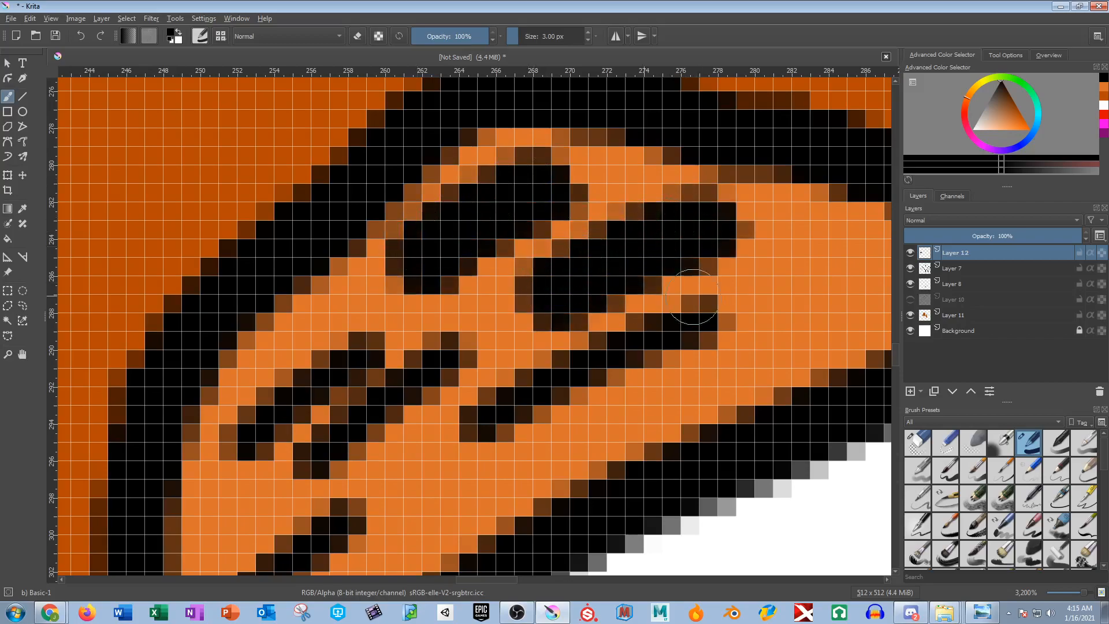
mouse_move(685, 299)
mouse_down()
mouse_move(559, 334)
mouse_move(483, 384)
mouse_move(433, 352)
mouse_move(371, 367)
mouse_move(297, 423)
mouse_move(336, 351)
mouse_move(258, 389)
mouse_move(254, 432)
mouse_up()
drag(292, 408, 422, 212)
drag(480, 295, 366, 379)
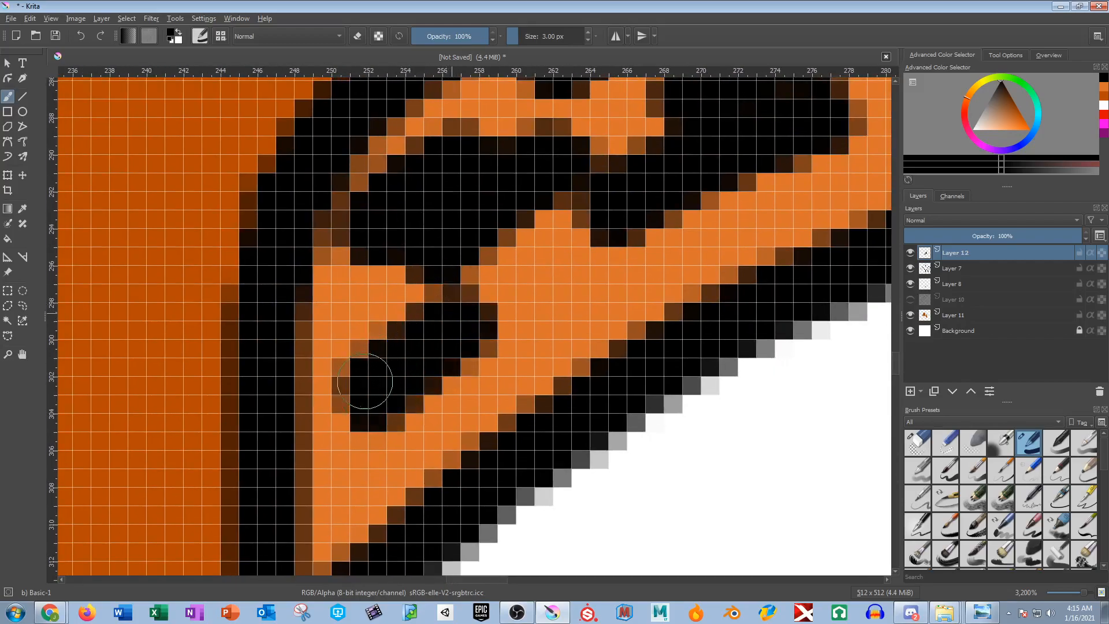
click(910, 269)
click(910, 269)
Paint black shading inside the white areas of the upper-jaw teeth, where they meet the gum line.
scroll(519, 256, down, 3)
drag(610, 231, 292, 280)
scroll(494, 321, up, 3)
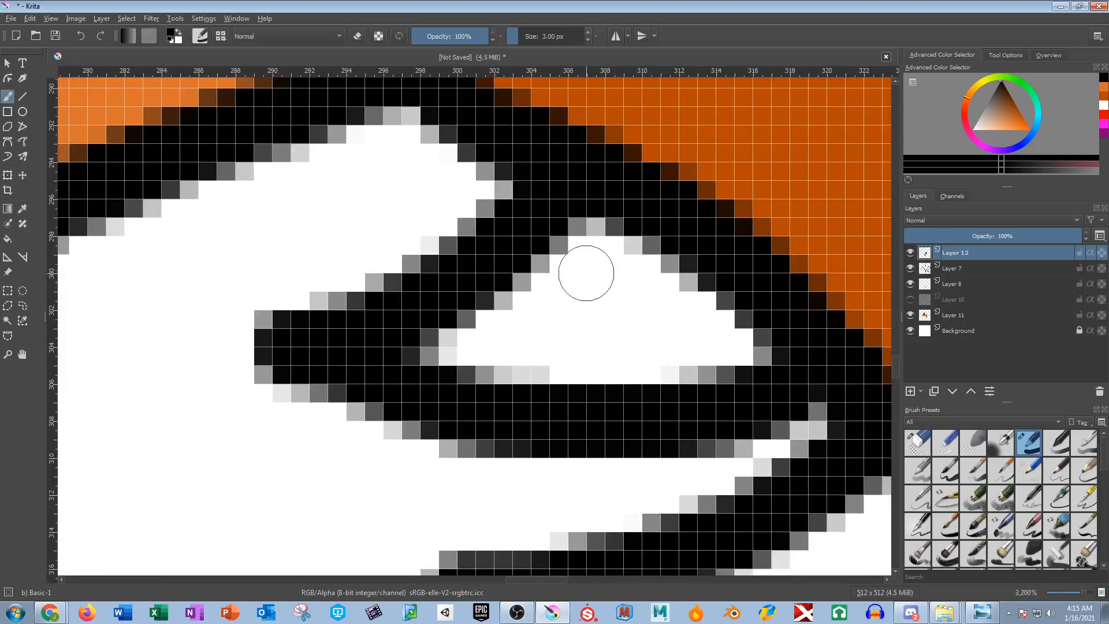
mouse_move(586, 245)
mouse_down()
mouse_move(477, 299)
mouse_move(389, 321)
mouse_up()
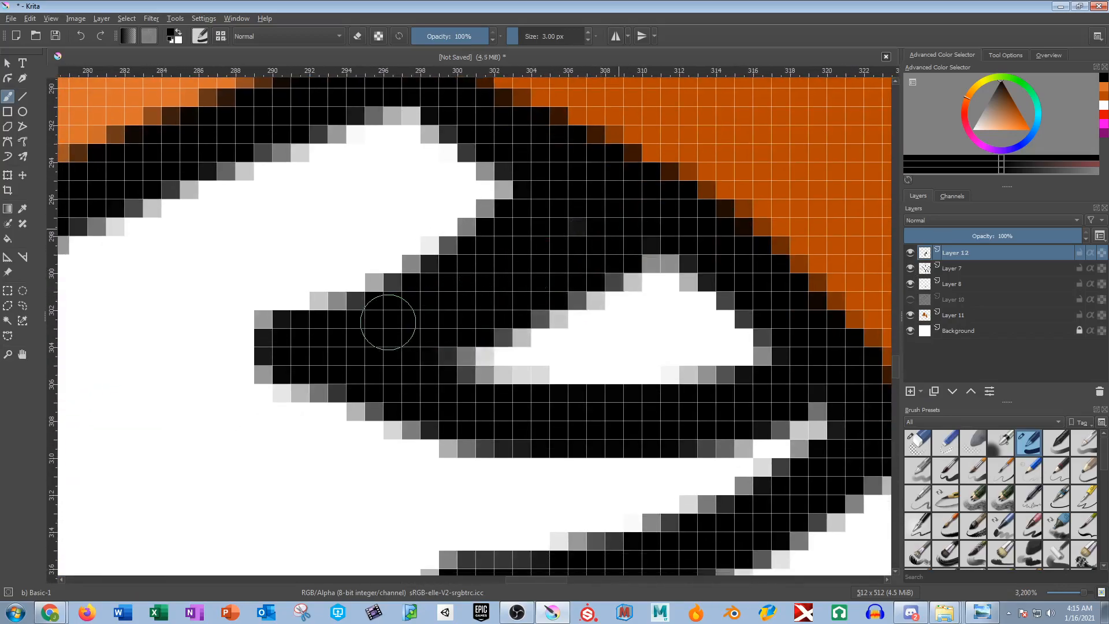
drag(579, 385, 352, 137)
mouse_move(682, 244)
mouse_down()
mouse_move(548, 290)
mouse_move(368, 338)
mouse_up()
drag(698, 381, 258, 215)
mouse_move(576, 305)
mouse_down()
mouse_move(440, 405)
mouse_move(378, 478)
mouse_up()
drag(576, 418, 300, 138)
drag(581, 199, 375, 361)
mouse_move(782, 459)
mouse_down()
mouse_move(612, 175)
mouse_move(636, 240)
mouse_up()
mouse_move(617, 134)
mouse_down()
mouse_move(599, 189)
mouse_move(484, 301)
mouse_move(321, 345)
mouse_up()
drag(669, 367, 356, 136)
mouse_move(722, 282)
mouse_down()
mouse_move(565, 356)
mouse_move(430, 386)
mouse_up()
drag(461, 380, 935, 237)
drag(642, 311, 185, 388)
key(ctrl+z)
mouse_move(750, 221)
mouse_down()
mouse_move(653, 282)
mouse_move(485, 335)
mouse_up()
Fill the small white gap inside the lower-jaw tooth with black shading.
drag(346, 349, 893, 247)
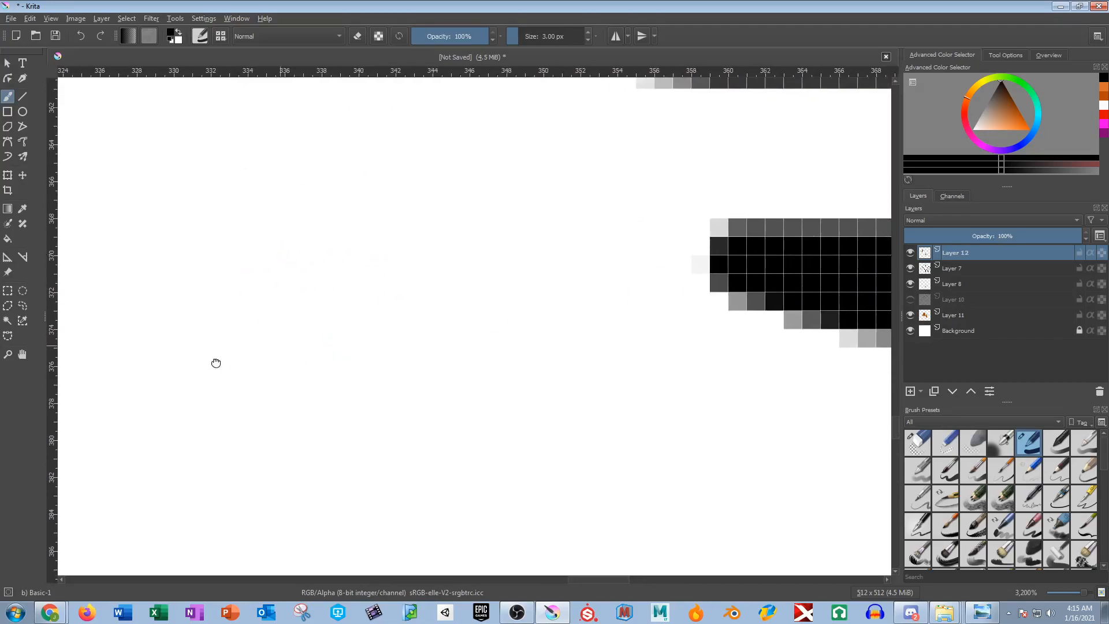
drag(216, 362, 587, 265)
scroll(580, 267, down, 3)
drag(354, 300, 671, 225)
scroll(432, 332, up, 2)
scroll(492, 265, down, 3)
drag(620, 295, 566, 493)
drag(650, 252, 499, 400)
drag(433, 336, 629, 239)
scroll(402, 374, up, 3)
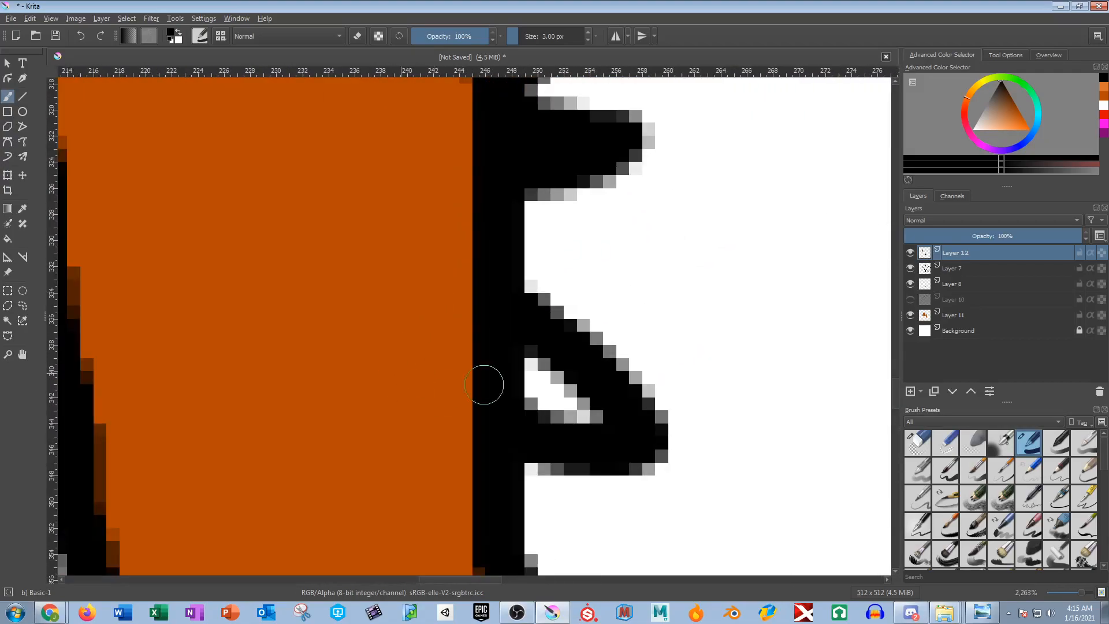
drag(522, 347, 571, 369)
Set the brush size to 10 px and paint black shading along the inner edge of the horn, starting at its base.
scroll(737, 284, down, 4)
drag(705, 225, 335, 445)
drag(654, 246, 402, 320)
click(546, 41)
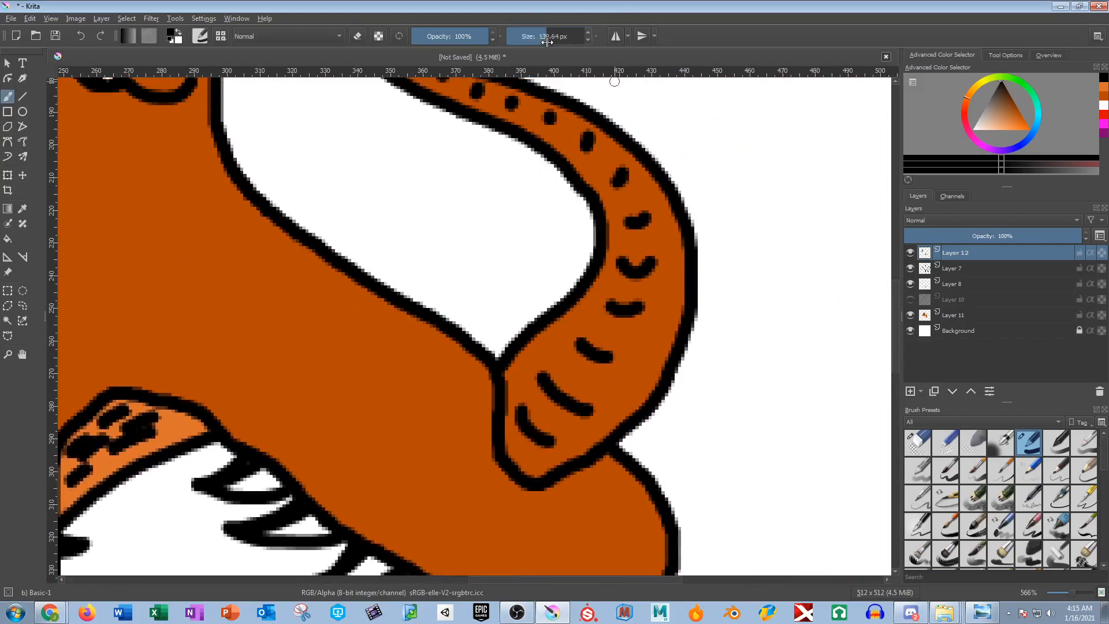
scroll(545, 278, up, 3)
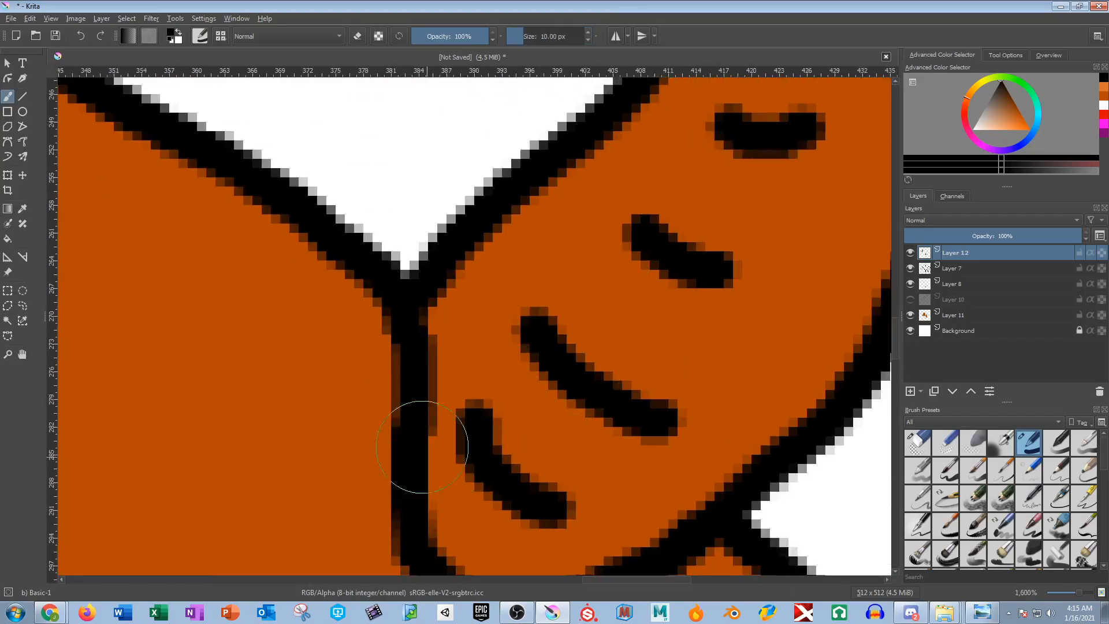
mouse_move(433, 391)
mouse_down()
mouse_move(469, 333)
mouse_move(662, 134)
mouse_move(534, 211)
mouse_move(465, 291)
mouse_move(456, 326)
mouse_up()
mouse_move(661, 137)
mouse_down()
mouse_move(412, 435)
mouse_move(473, 305)
mouse_move(477, 161)
mouse_up()
drag(476, 188, 544, 389)
mouse_move(543, 369)
mouse_down()
mouse_move(530, 301)
mouse_move(498, 248)
mouse_move(464, 204)
mouse_move(411, 174)
mouse_up()
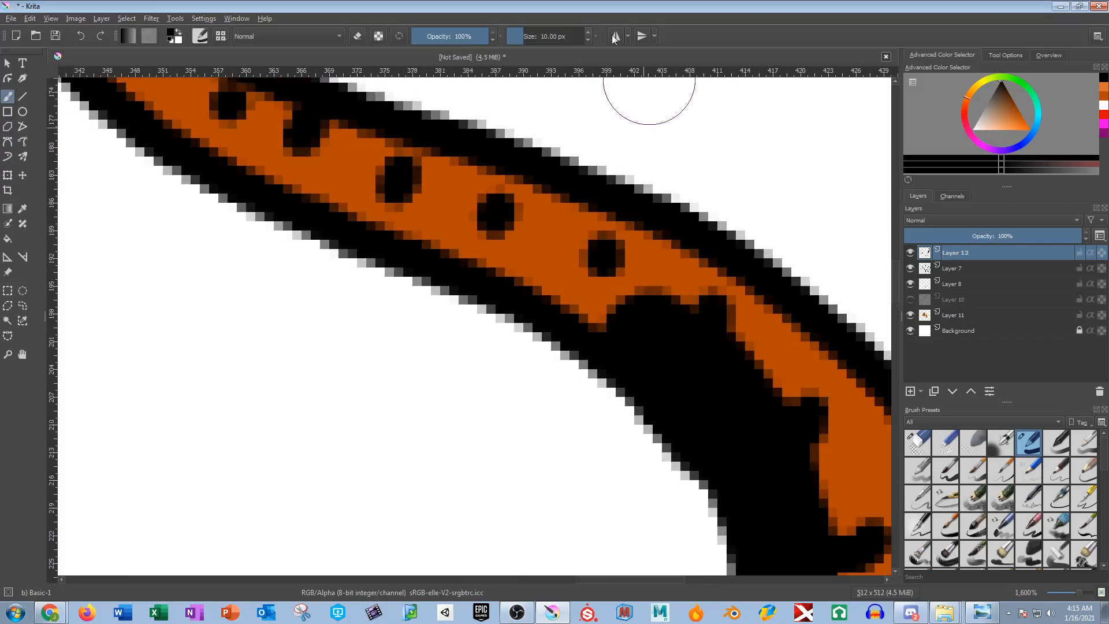
Reduce the brush size to 5 px and continue the black shading along the horn's inner edge up to the tip.
click(550, 40)
text(5)
key(Return)
mouse_move(641, 315)
mouse_down()
mouse_move(499, 237)
mouse_move(287, 175)
mouse_move(489, 260)
mouse_move(591, 321)
mouse_up()
mouse_move(313, 198)
mouse_down()
mouse_move(574, 347)
mouse_move(376, 243)
mouse_move(286, 151)
mouse_up()
Paint black shading around the eye, along the inside of the brow curve and the outer edge of the eye.
scroll(548, 300, down, 3)
mouse_move(177, 202)
mouse_down()
mouse_move(410, 264)
mouse_move(428, 296)
mouse_up()
scroll(428, 297, up, 2)
scroll(428, 297, up, 1)
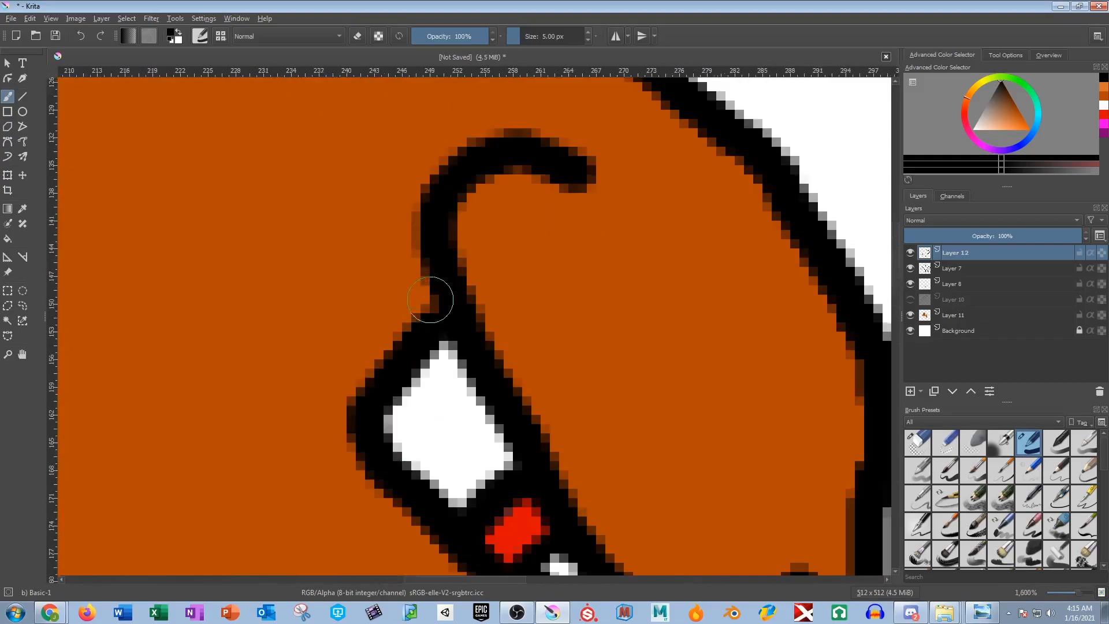
mouse_move(560, 173)
mouse_down()
mouse_move(508, 169)
mouse_move(469, 209)
mouse_move(473, 308)
mouse_move(517, 387)
mouse_up()
mouse_move(528, 381)
mouse_down()
mouse_move(468, 236)
mouse_move(469, 267)
mouse_move(508, 329)
mouse_move(639, 477)
mouse_up()
drag(380, 269, 523, 386)
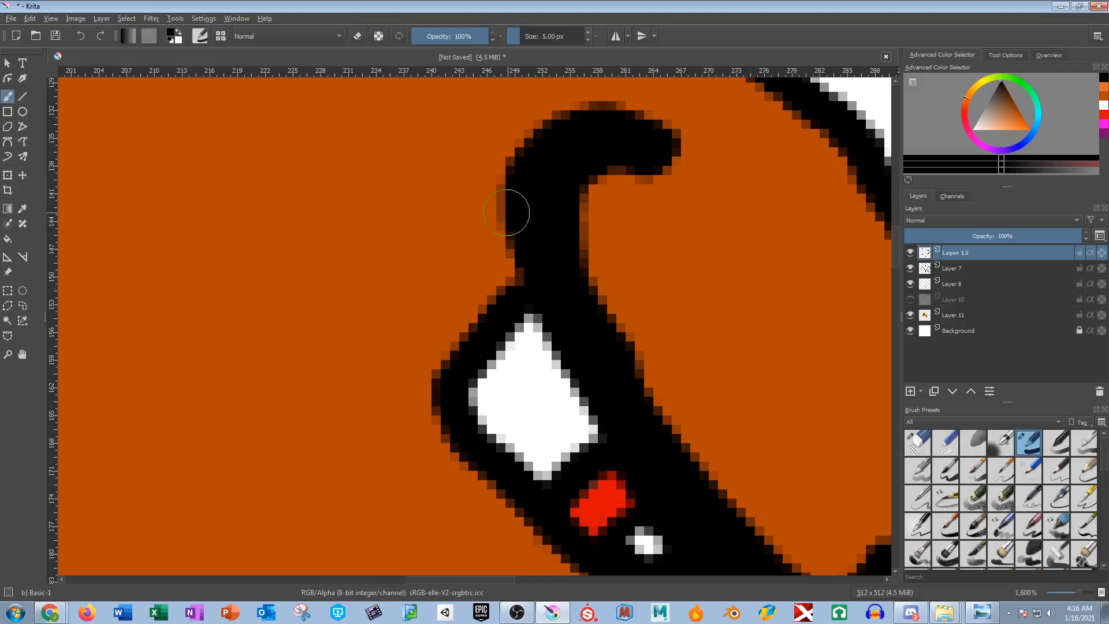
mouse_move(491, 203)
mouse_down()
mouse_move(434, 294)
mouse_move(420, 355)
mouse_move(430, 405)
mouse_move(431, 369)
mouse_move(498, 244)
mouse_move(495, 268)
mouse_up()
drag(497, 339, 465, 94)
drag(391, 168, 549, 309)
scroll(477, 255, down, 4)
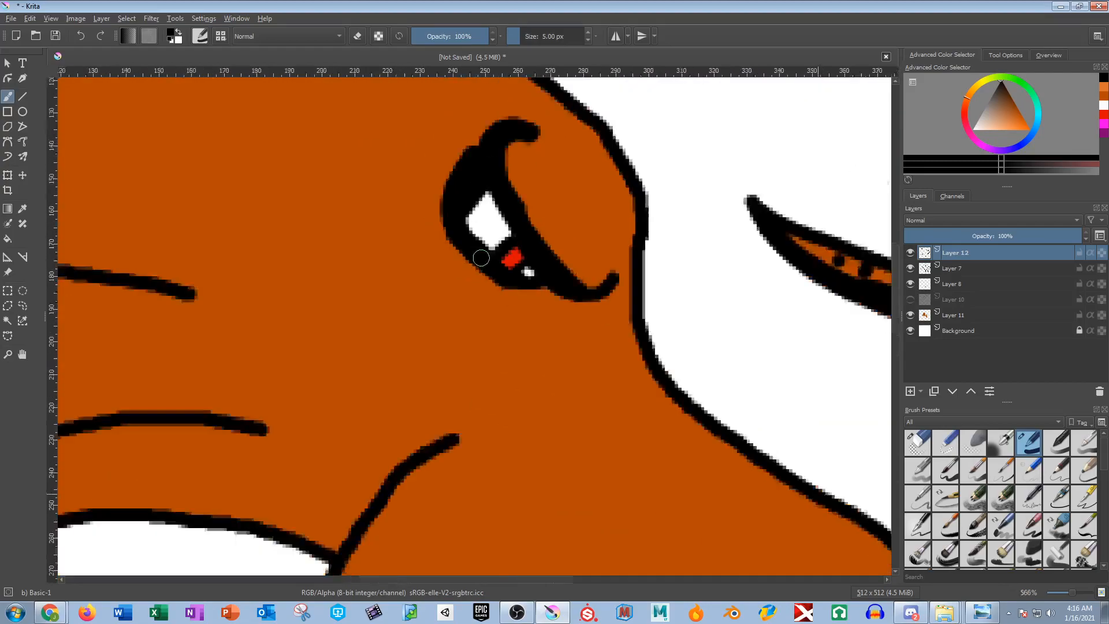
drag(447, 267, 547, 302)
click(562, 40)
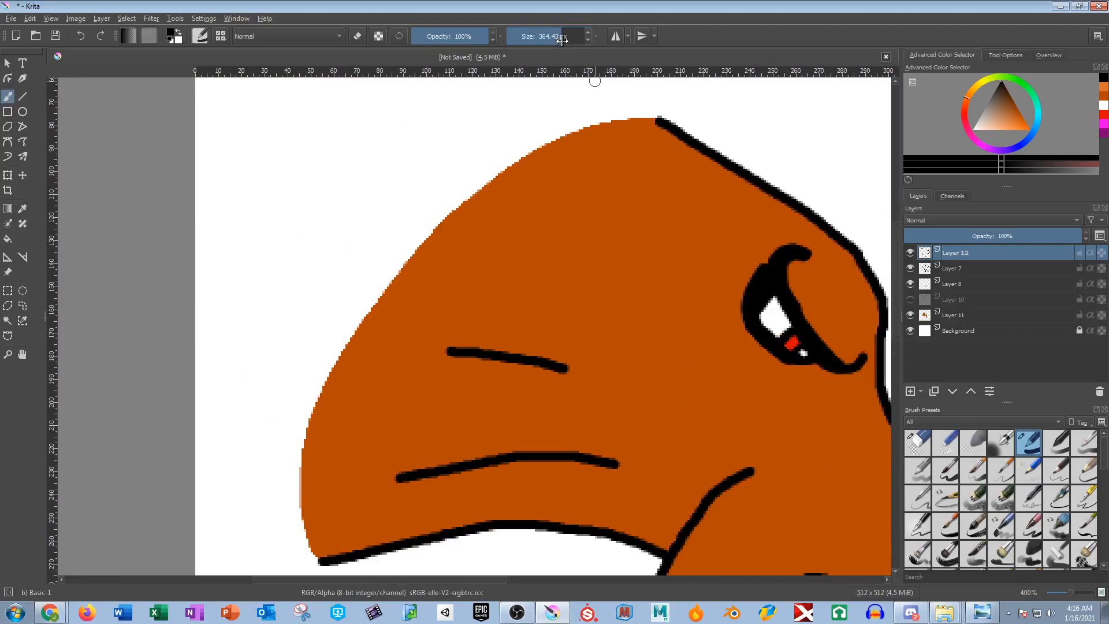
text(40)
key(Return)
drag(674, 305, 474, 295)
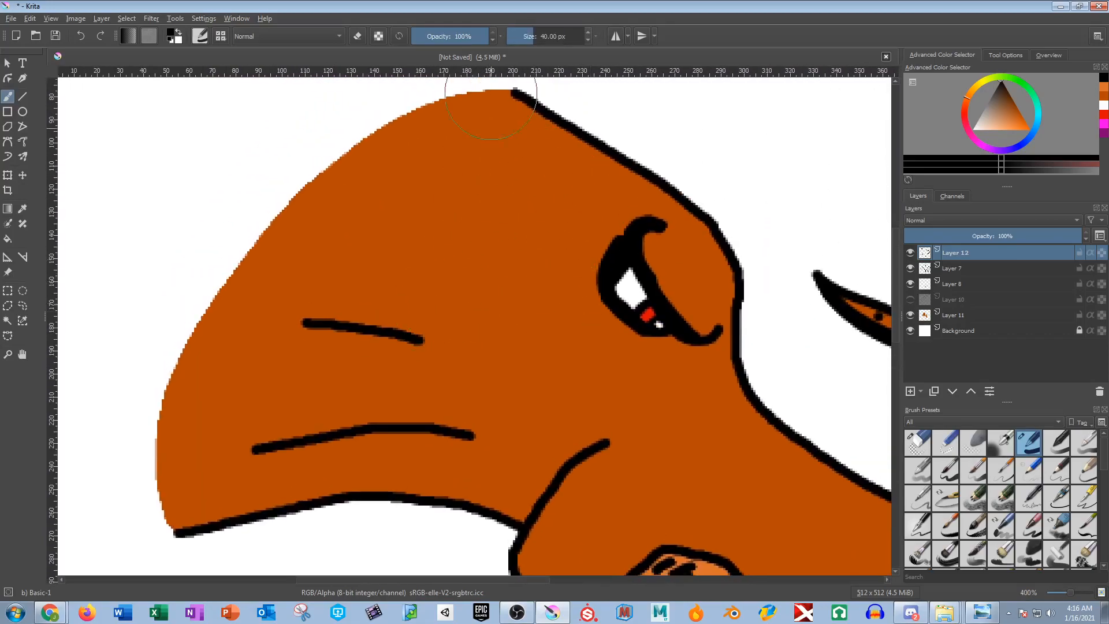
click(541, 30)
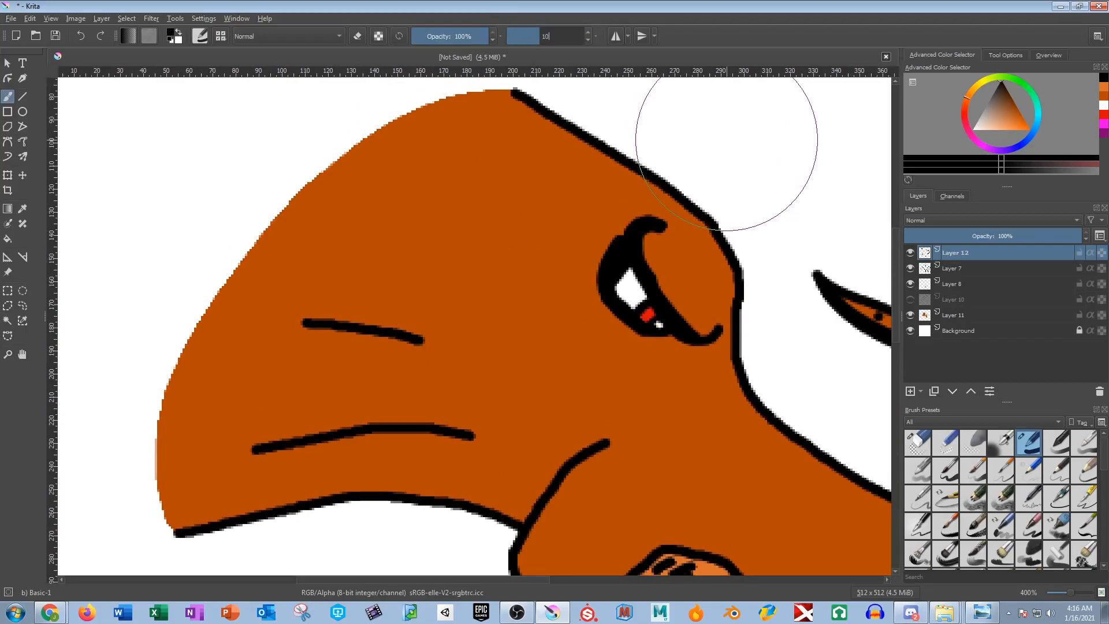
key(Return)
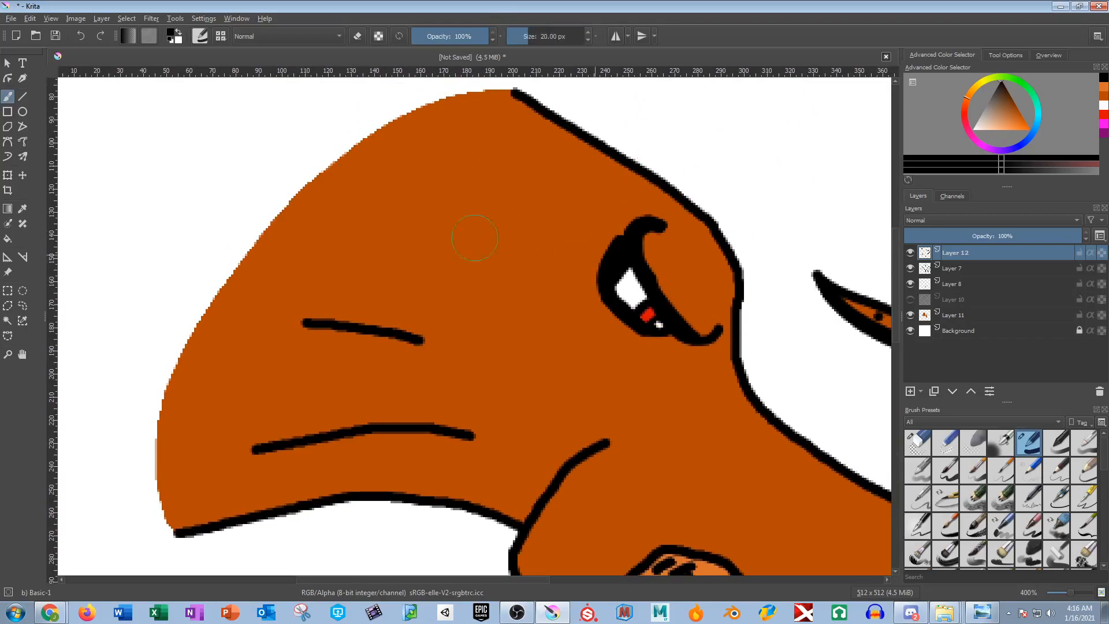
Set the brush size to 5 px and paint solid black shadow shapes above both crease lines on the frill.
scroll(430, 271, up, 2)
drag(363, 368, 550, 226)
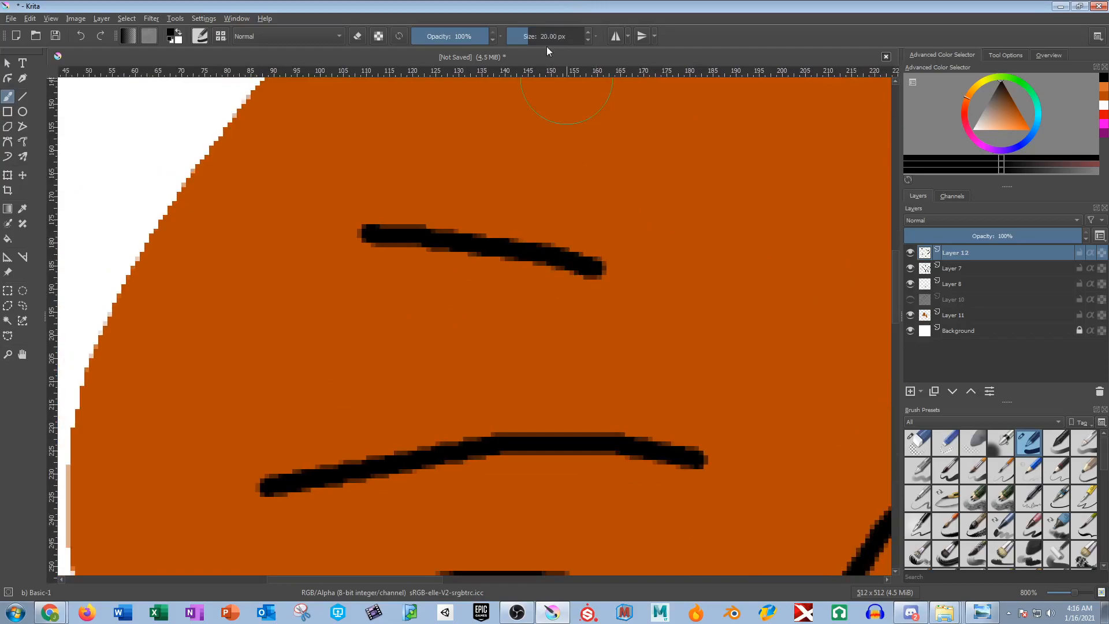
text(5)
key(Return)
mouse_move(581, 262)
mouse_down()
mouse_move(436, 158)
mouse_move(376, 141)
mouse_move(357, 163)
mouse_move(366, 218)
mouse_move(482, 230)
mouse_move(504, 216)
mouse_move(384, 158)
mouse_move(376, 210)
mouse_move(477, 218)
mouse_move(388, 176)
mouse_up()
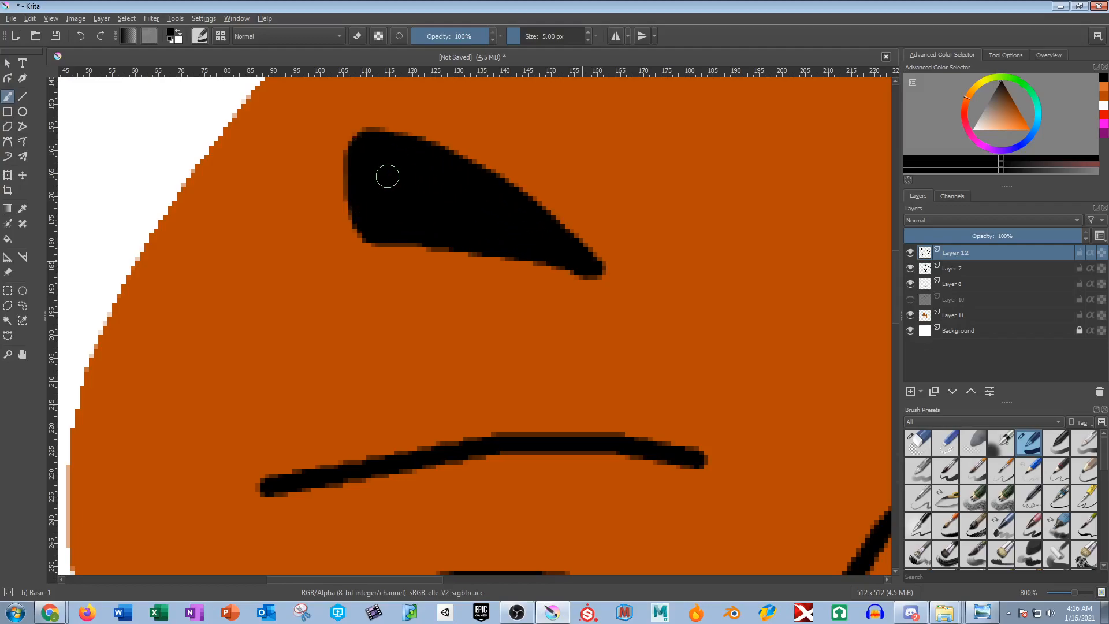
mouse_move(686, 448)
mouse_down()
mouse_move(648, 423)
mouse_move(495, 396)
mouse_move(317, 436)
mouse_move(262, 477)
mouse_move(401, 441)
mouse_move(601, 430)
mouse_move(434, 415)
mouse_move(328, 449)
mouse_up()
drag(575, 377, 498, 302)
Paint a tapered black shadow behind the curved jaw line, filling down to the frill's lower outline.
scroll(638, 249, down, 1)
scroll(666, 264, up, 1)
drag(643, 94, 545, 248)
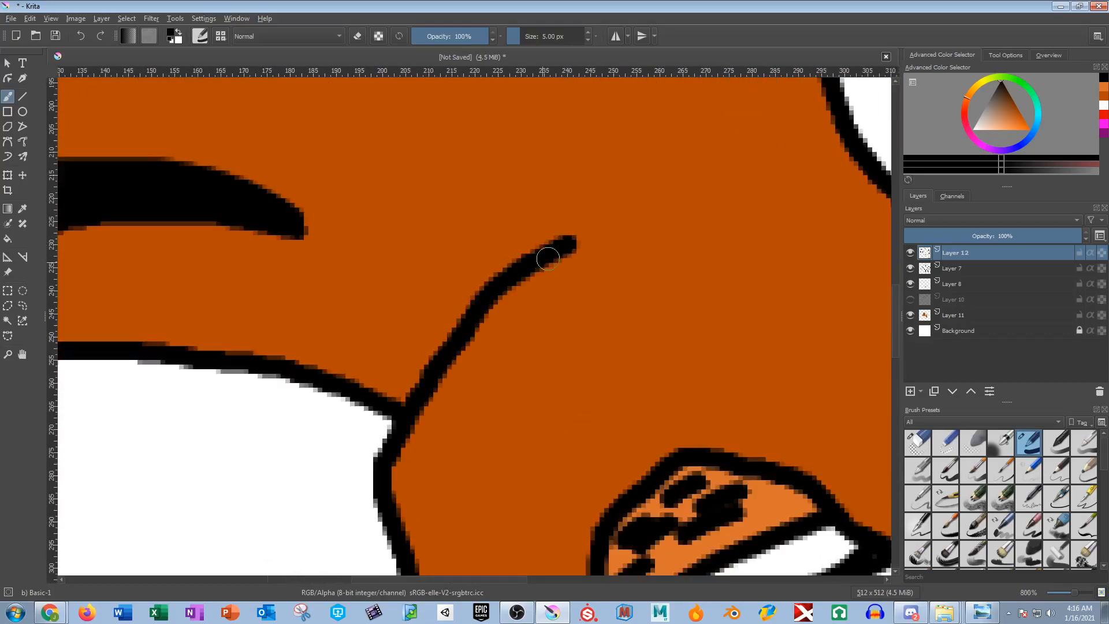
scroll(645, 214, up, 1)
mouse_move(659, 211)
mouse_down()
mouse_move(535, 235)
mouse_move(414, 295)
mouse_move(339, 373)
mouse_move(396, 402)
mouse_move(458, 300)
mouse_move(573, 243)
mouse_move(410, 364)
mouse_move(473, 362)
mouse_move(544, 272)
mouse_move(430, 376)
mouse_move(468, 321)
mouse_up()
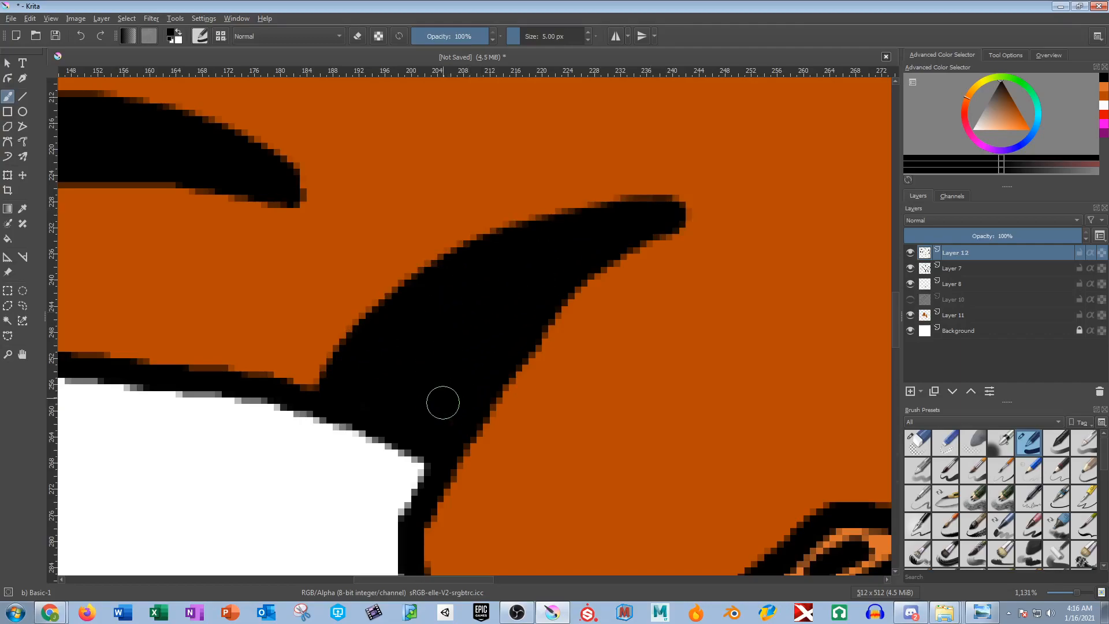
Lower the shading layer's opacity to 50%.
click(985, 236)
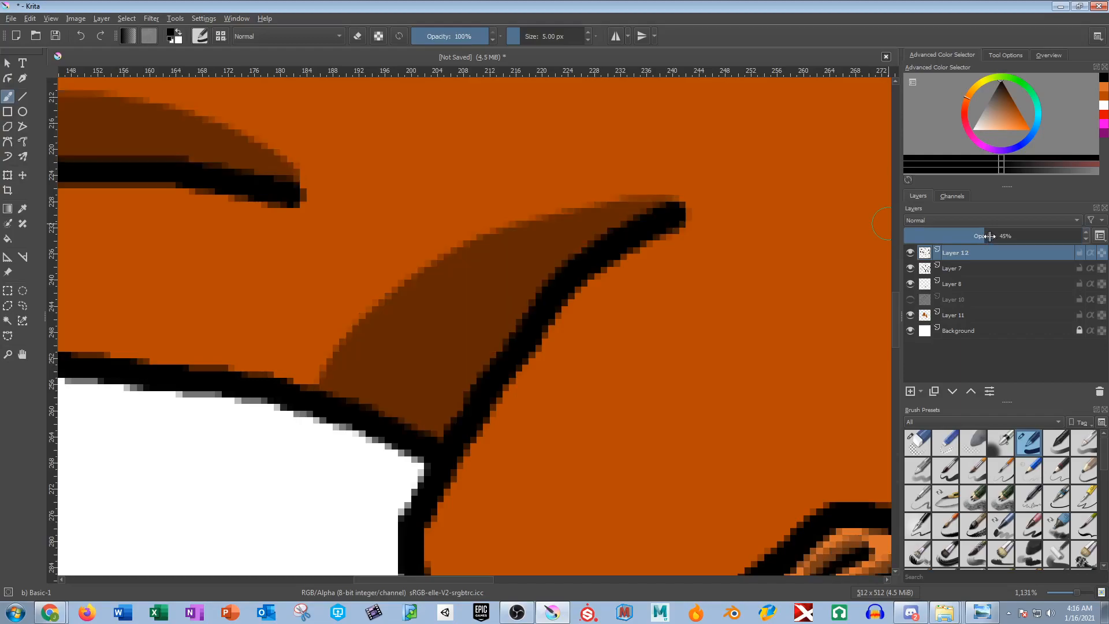
scroll(587, 269, down, 5)
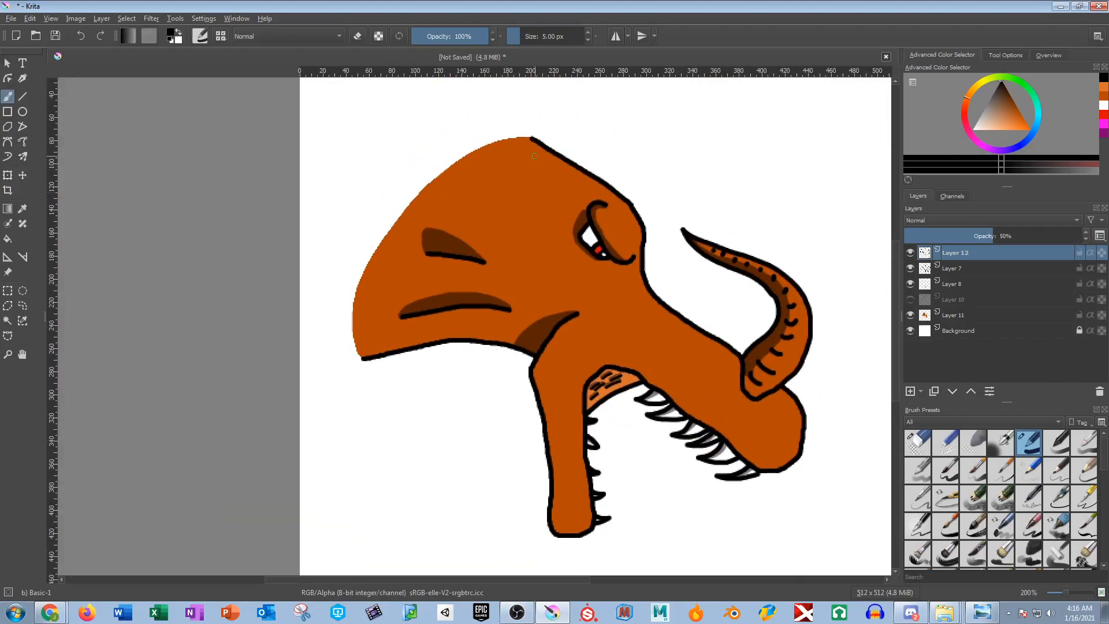
drag(683, 474, 551, 371)
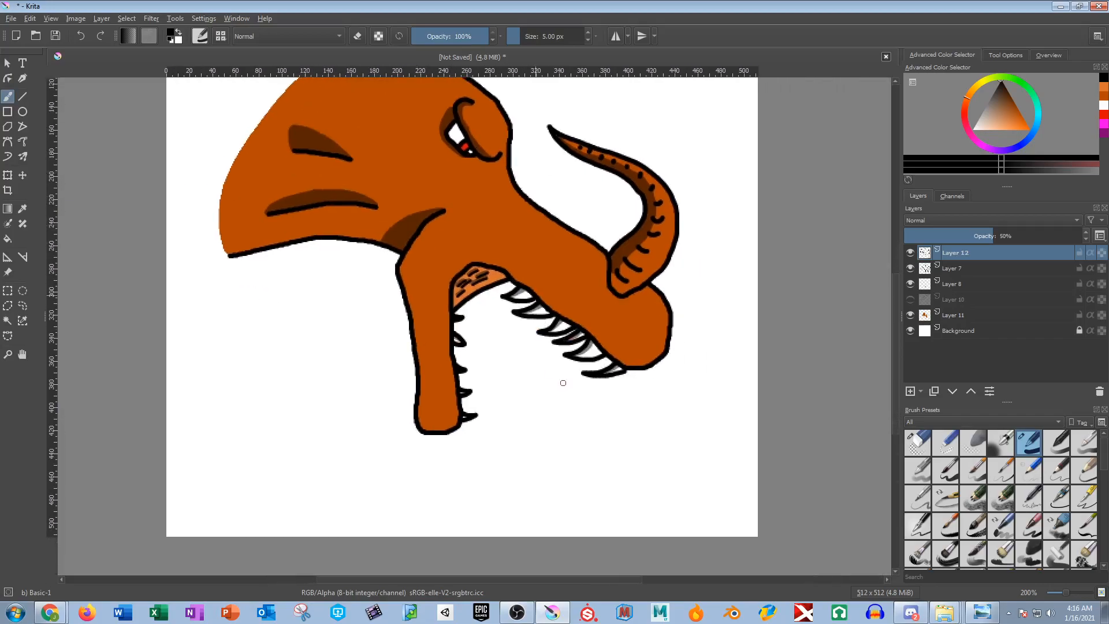
Add a new layer directly above Layer 7 and draw a black arrow below the snout pointing toward the head.
click(953, 269)
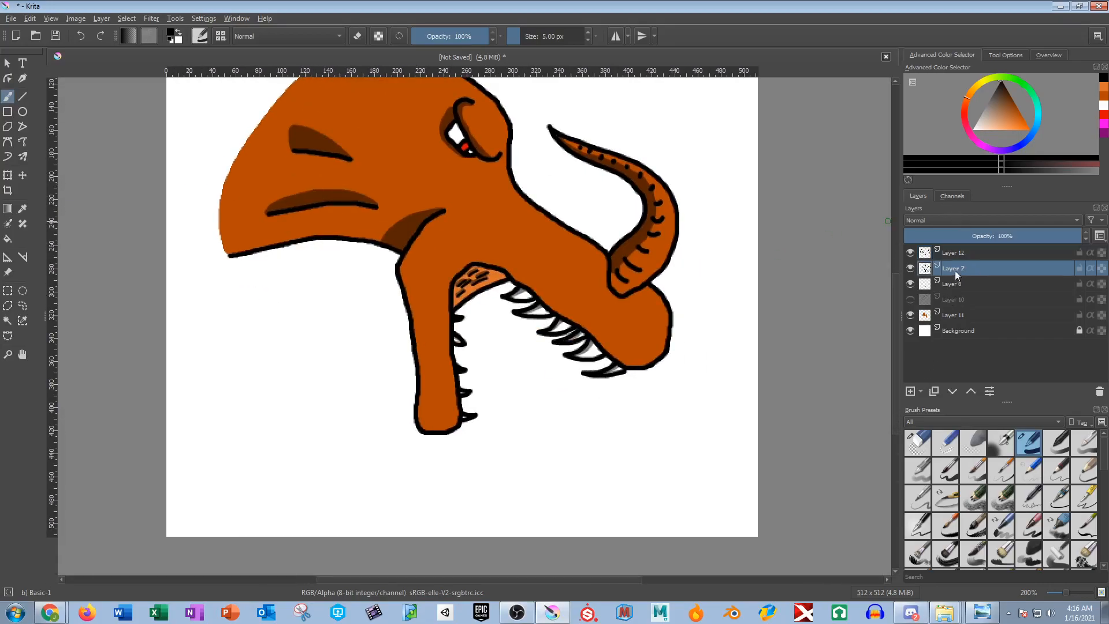
click(910, 392)
scroll(710, 329, up, 2)
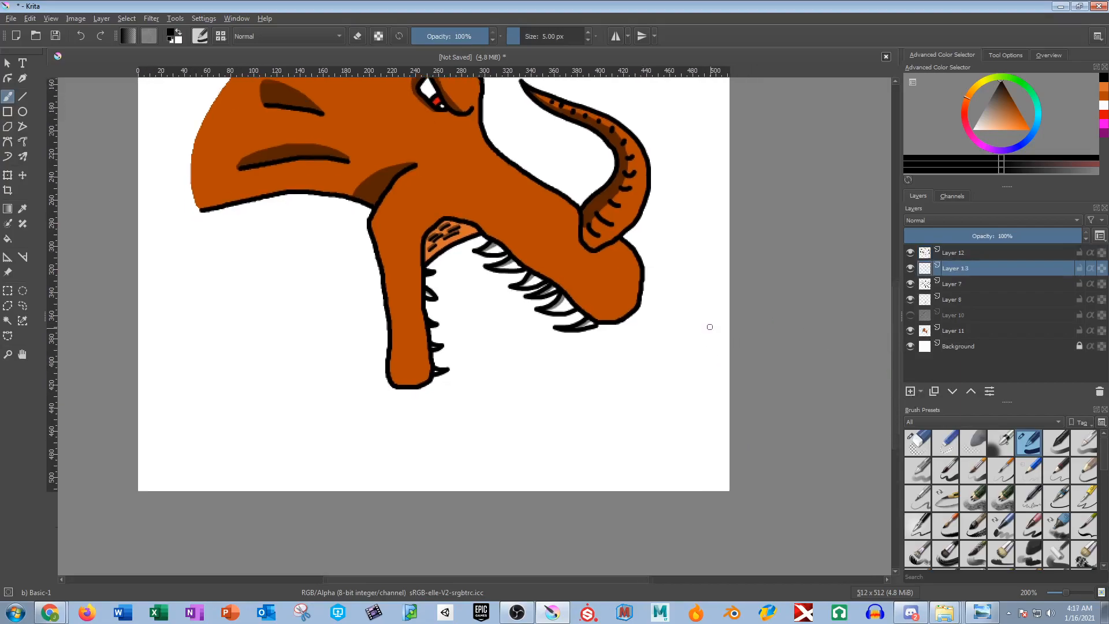
mouse_move(658, 493)
mouse_down()
mouse_move(605, 411)
mouse_move(647, 405)
mouse_move(613, 454)
mouse_up()
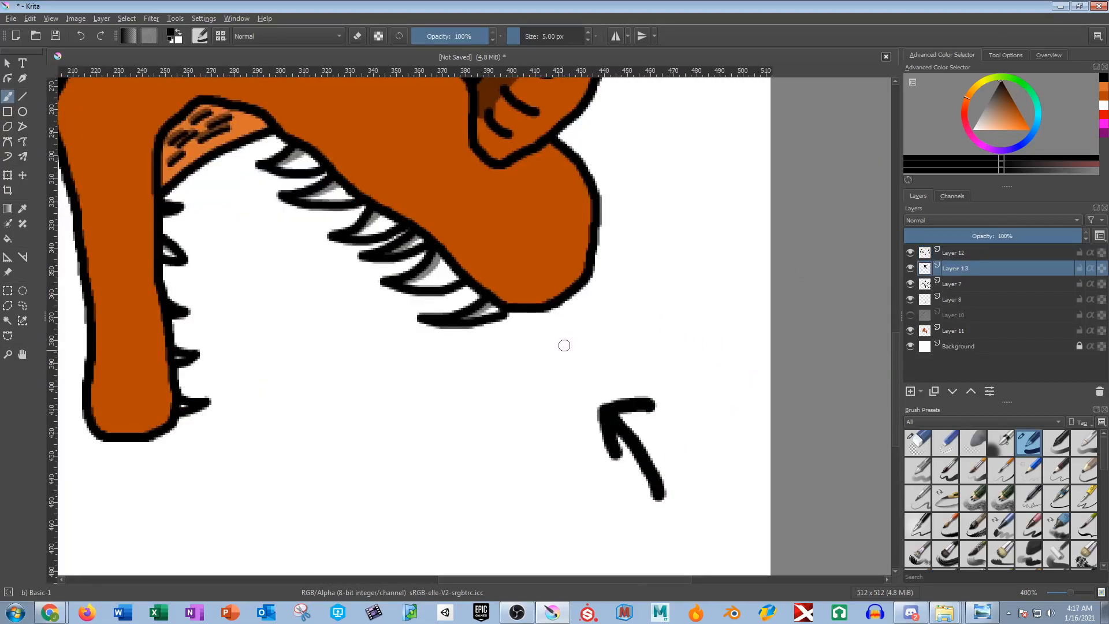
scroll(455, 287, down, 2)
scroll(489, 308, up, 1)
drag(376, 136, 445, 203)
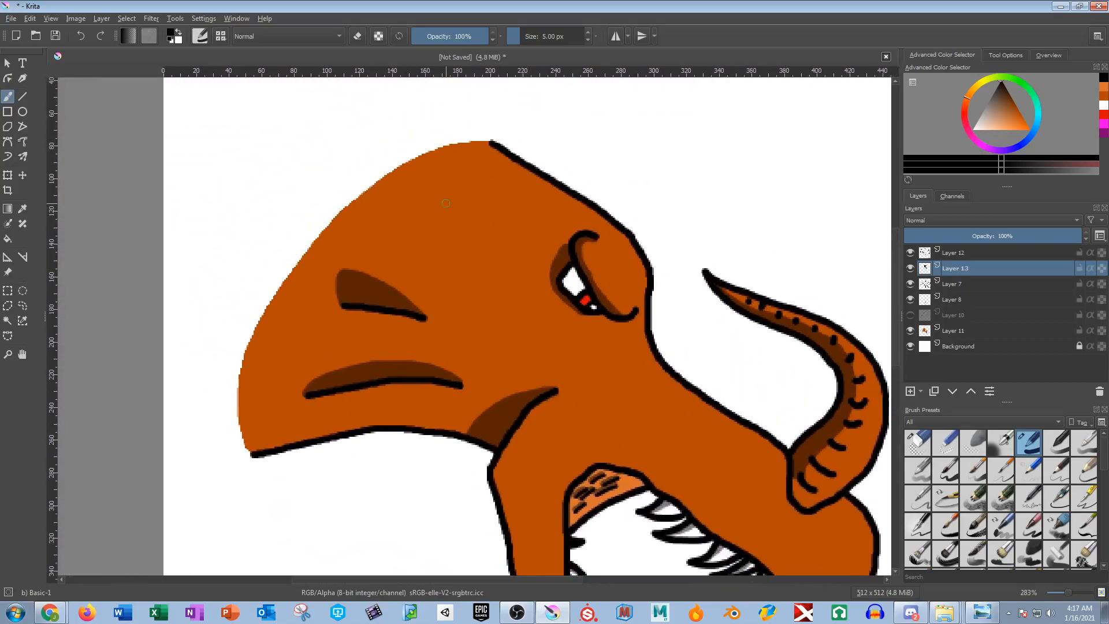
Hide the shading layer and select the contiguous orange area of the head.
click(8, 320)
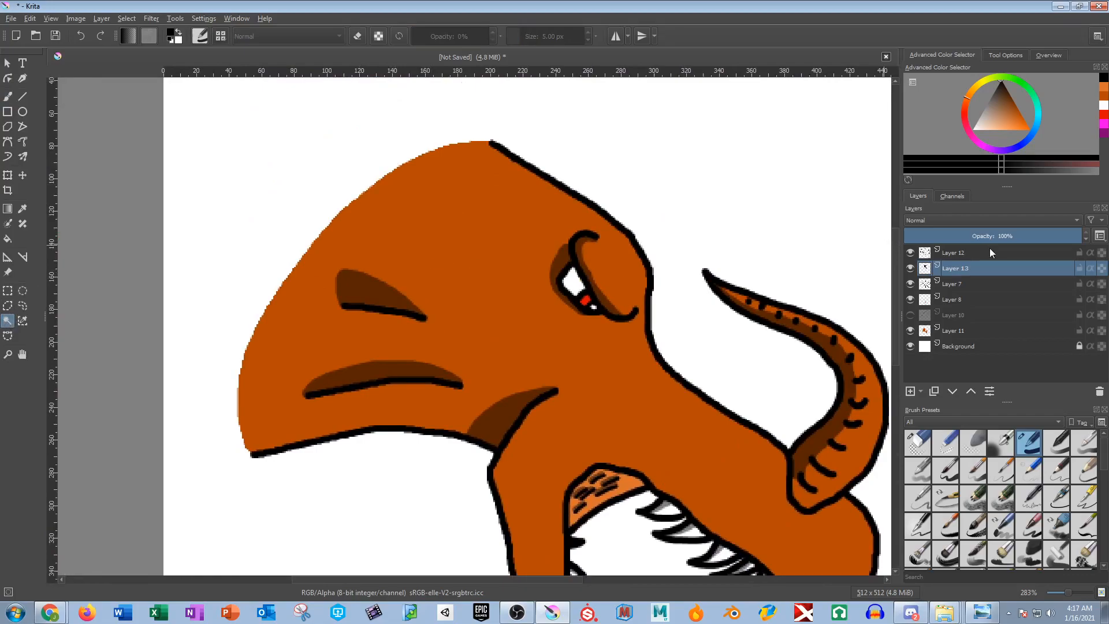
click(910, 251)
click(514, 349)
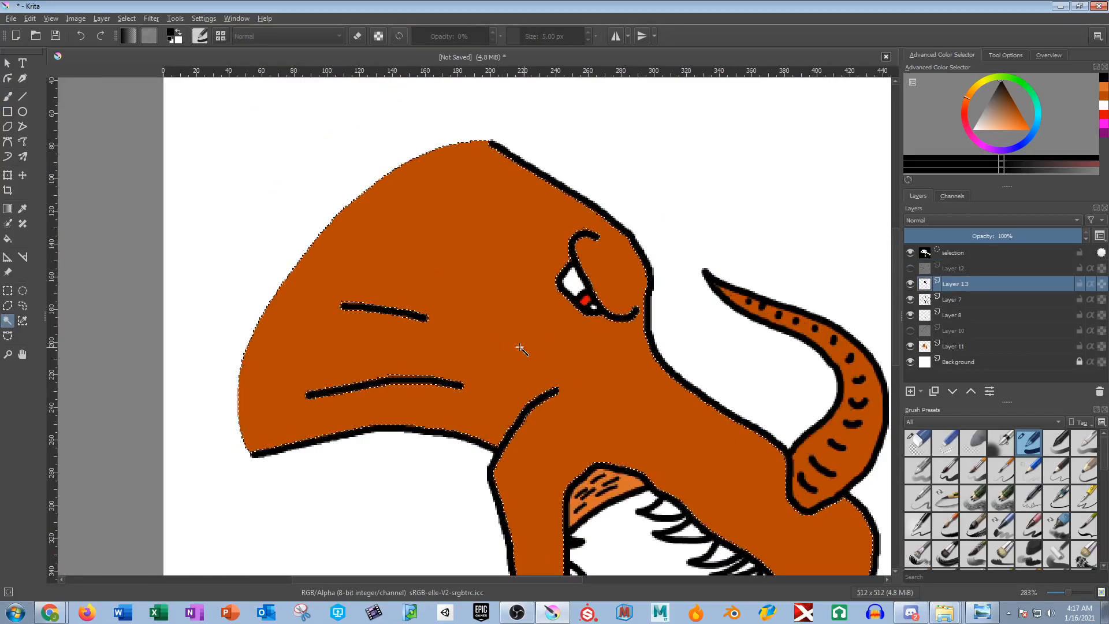
scroll(525, 346, down, 1)
scroll(518, 306, up, 1)
scroll(462, 315, up, 3)
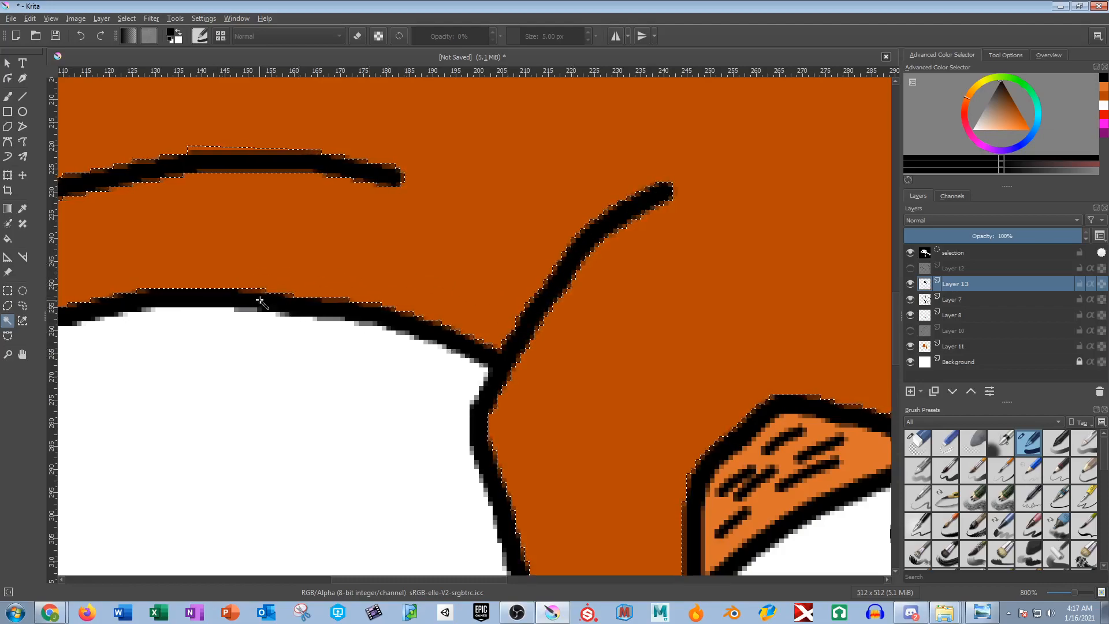
Grow the head selection by 1 pixel so its edge extends into the black outline.
click(127, 18)
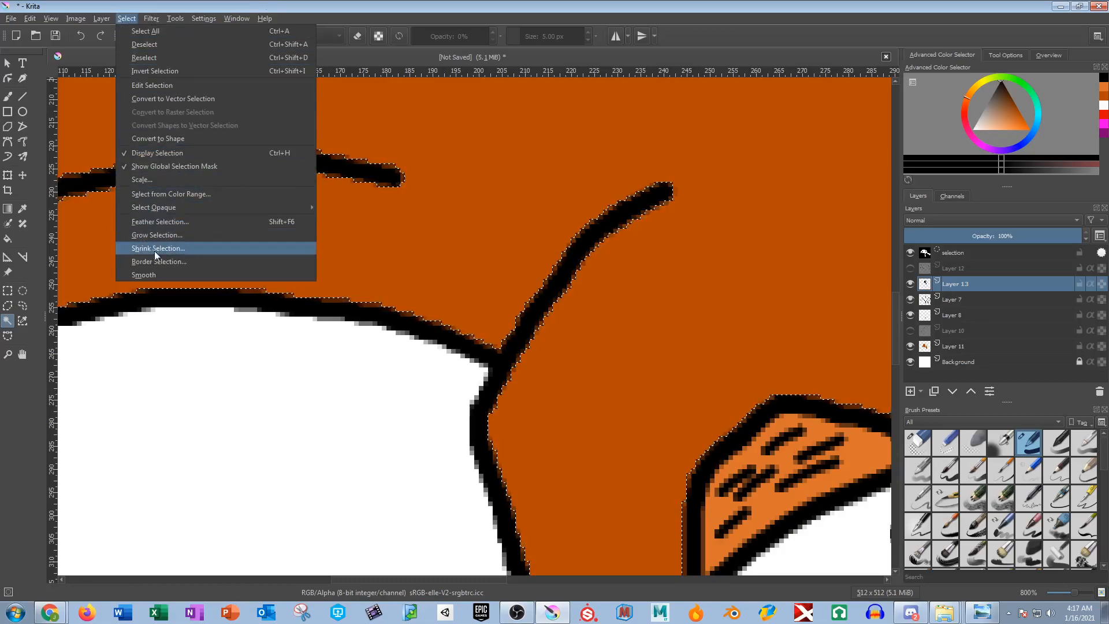
click(164, 237)
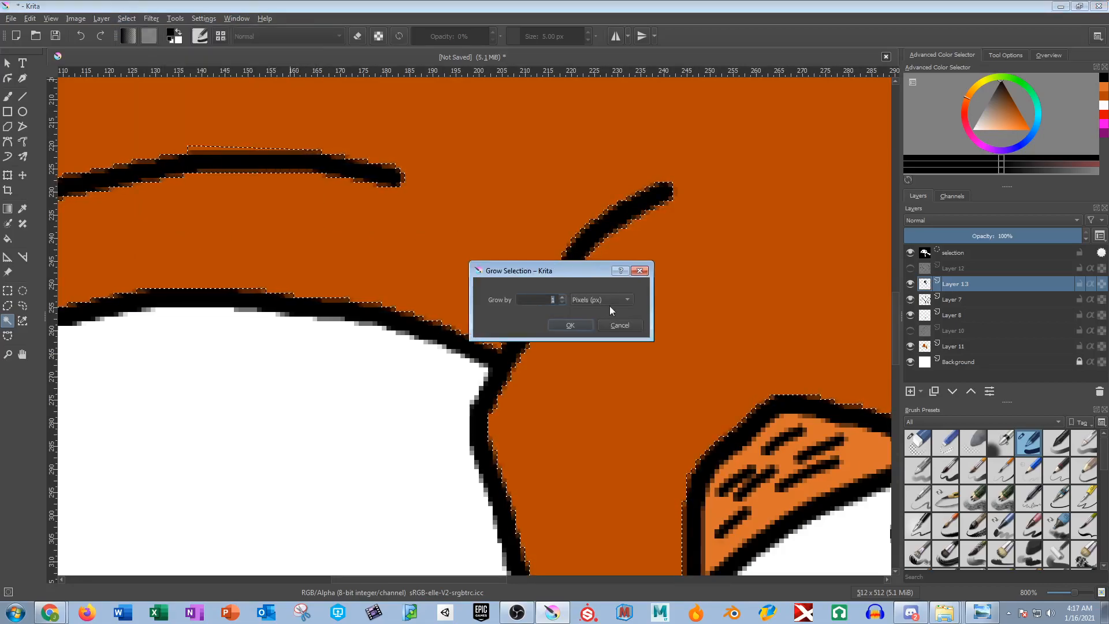
key(Return)
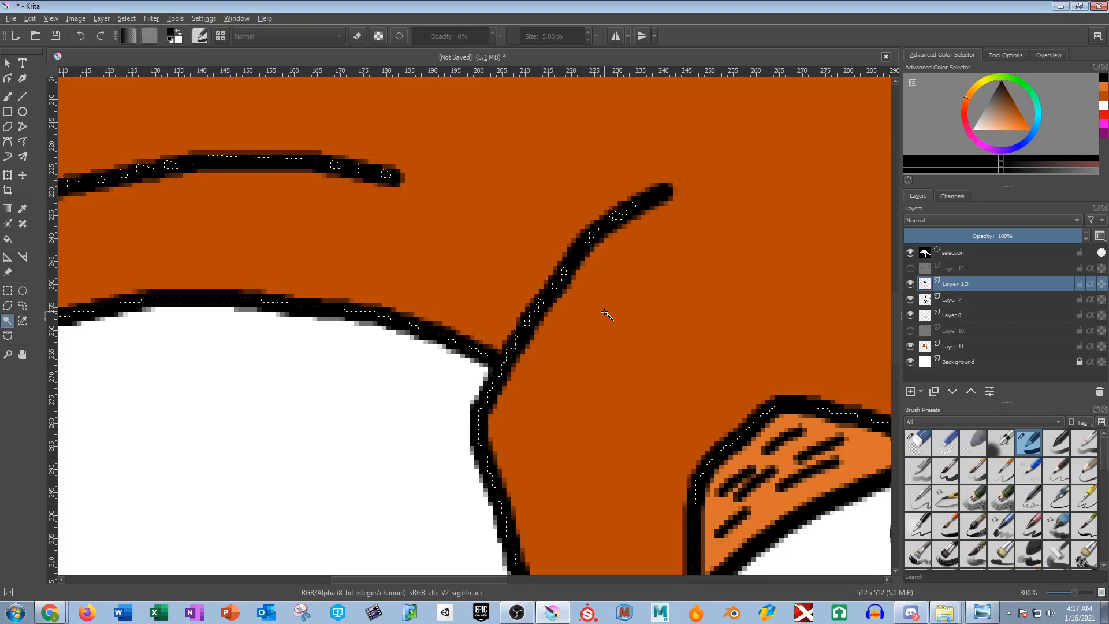
scroll(356, 220, down, 4)
drag(447, 168, 491, 287)
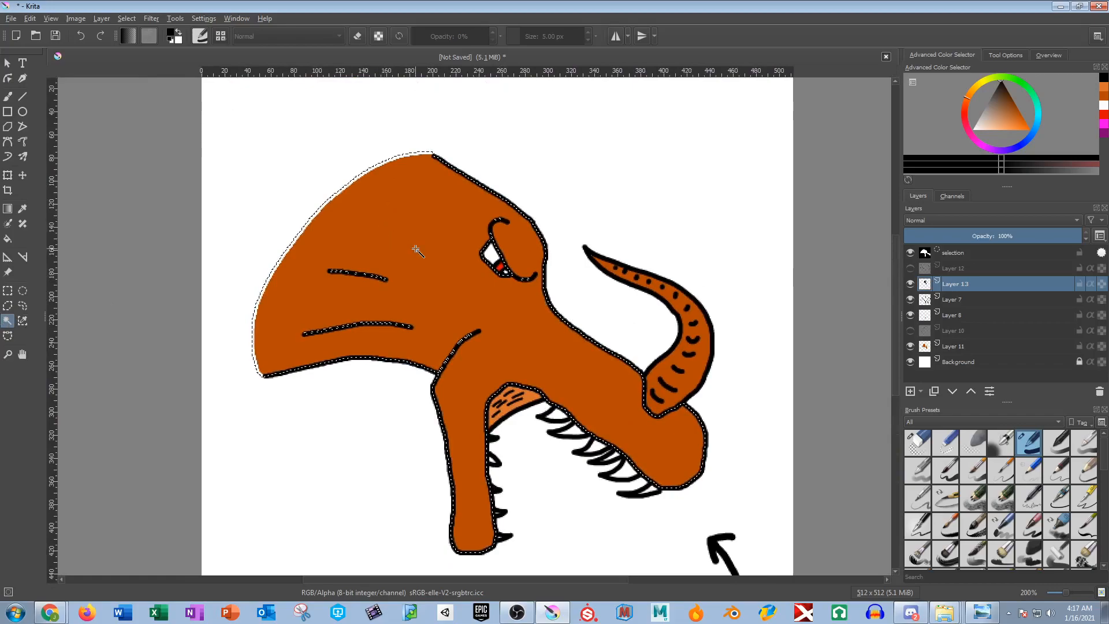
click(126, 18)
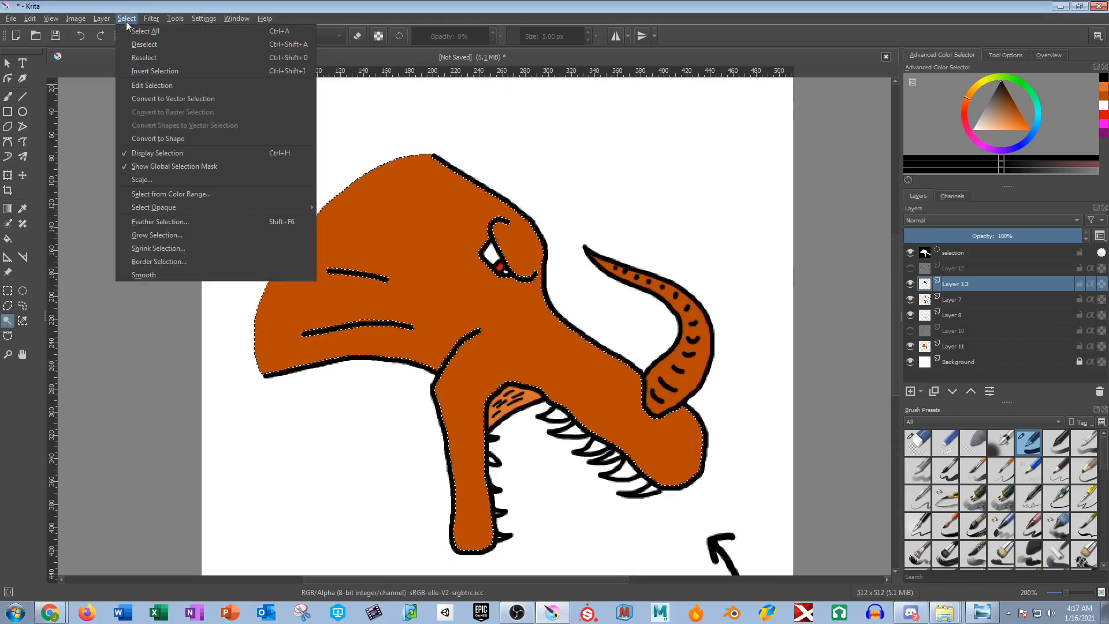
click(154, 237)
key(Return)
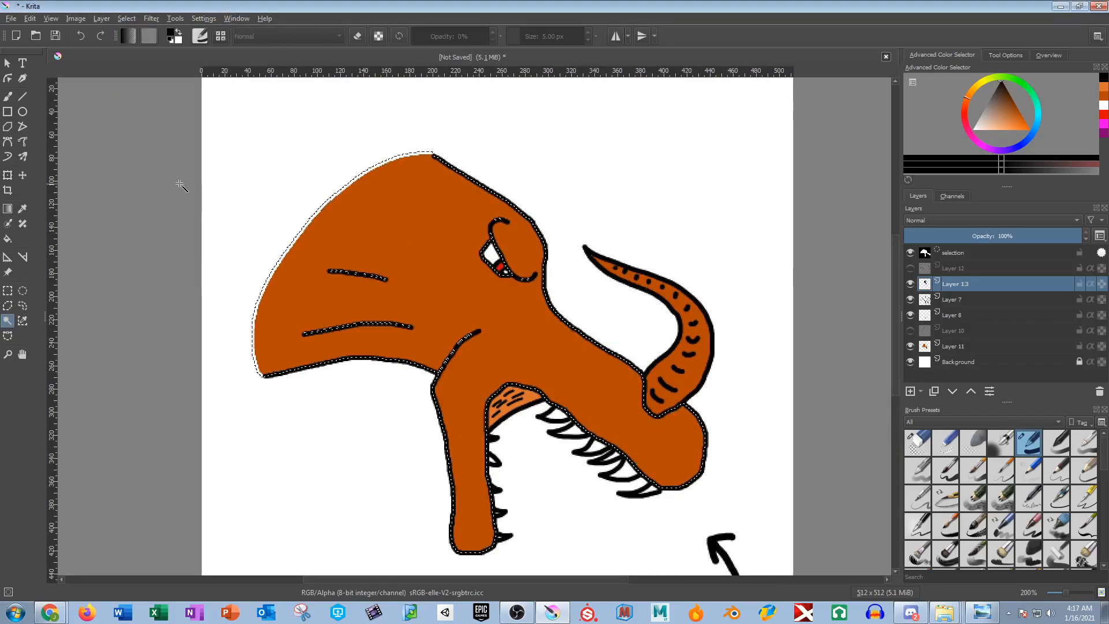
Paint a broad black shadow band along the frill's outer edge on Layer 13 with the 40 px Basic-1 brush.
click(8, 95)
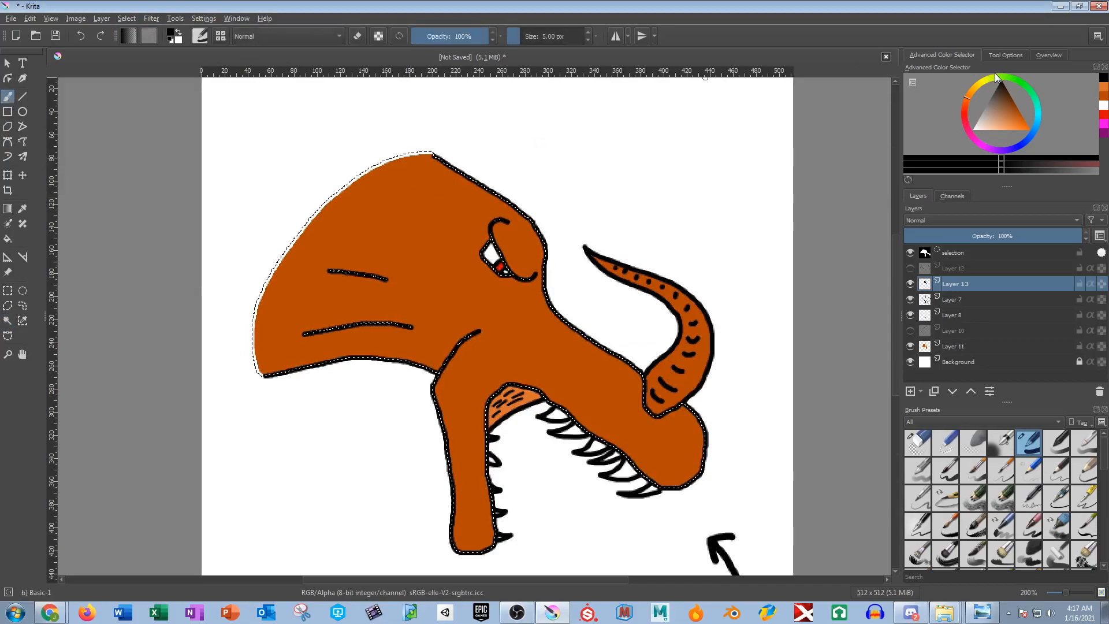
drag(553, 34, 547, 33)
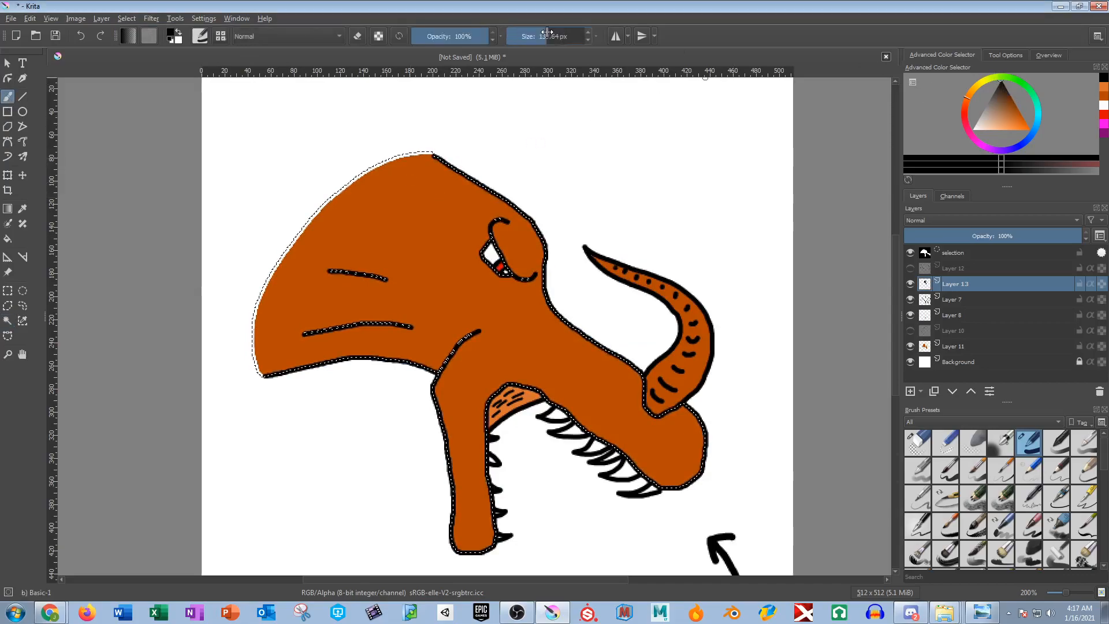
key(bracketleft)
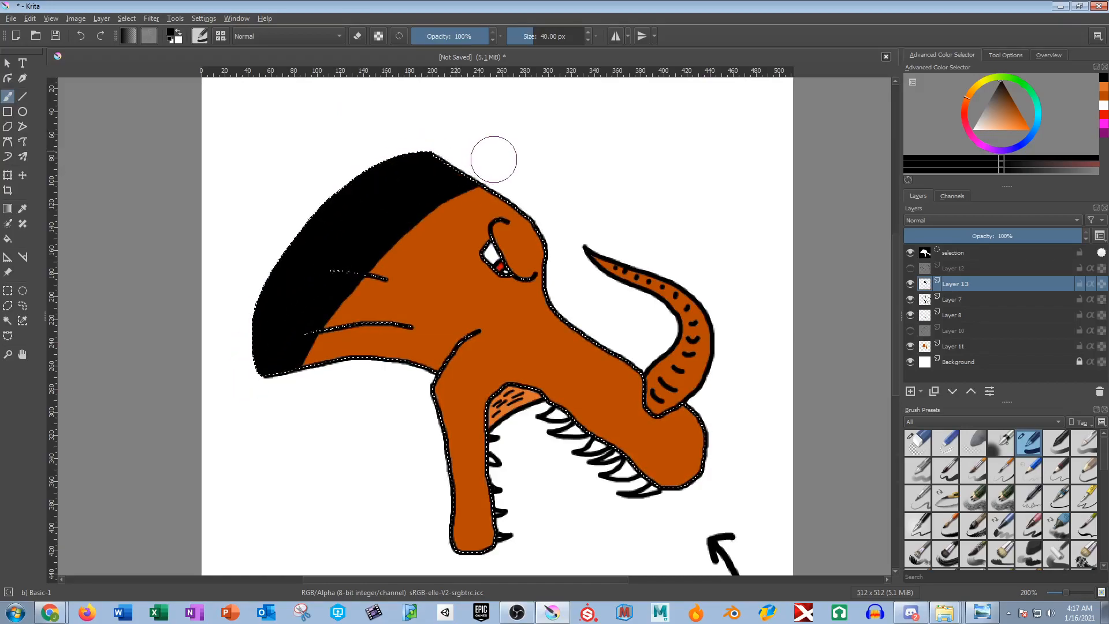
Try softening the upper end of the frill's black band with the Eraser Soft preset at 20 px.
scroll(470, 218, up, 4)
drag(504, 250, 503, 191)
scroll(470, 248, down, 2)
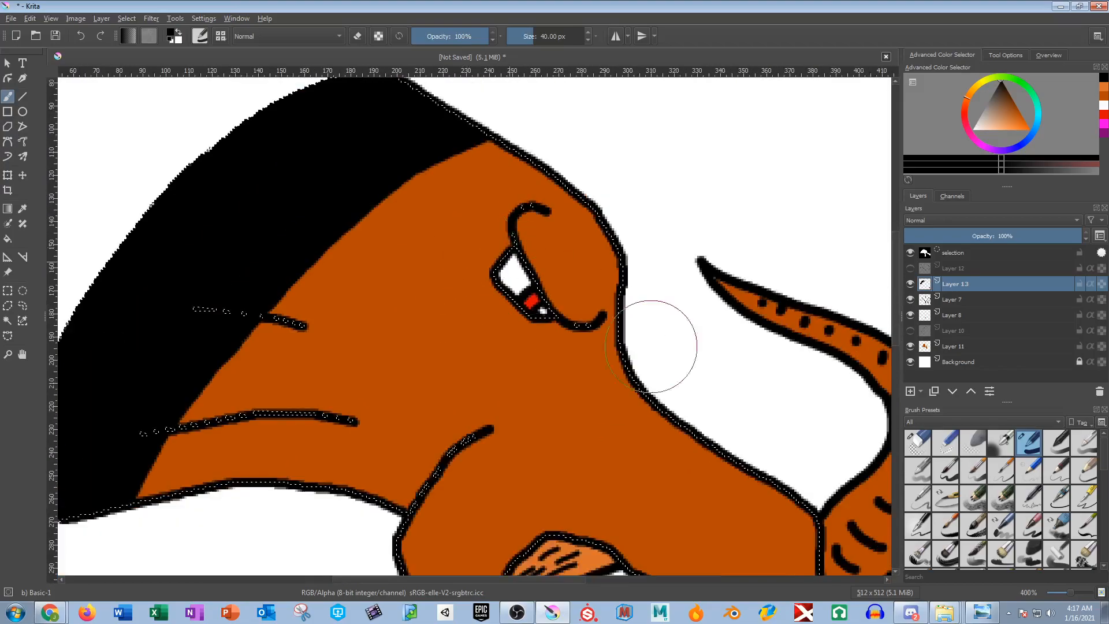
click(972, 445)
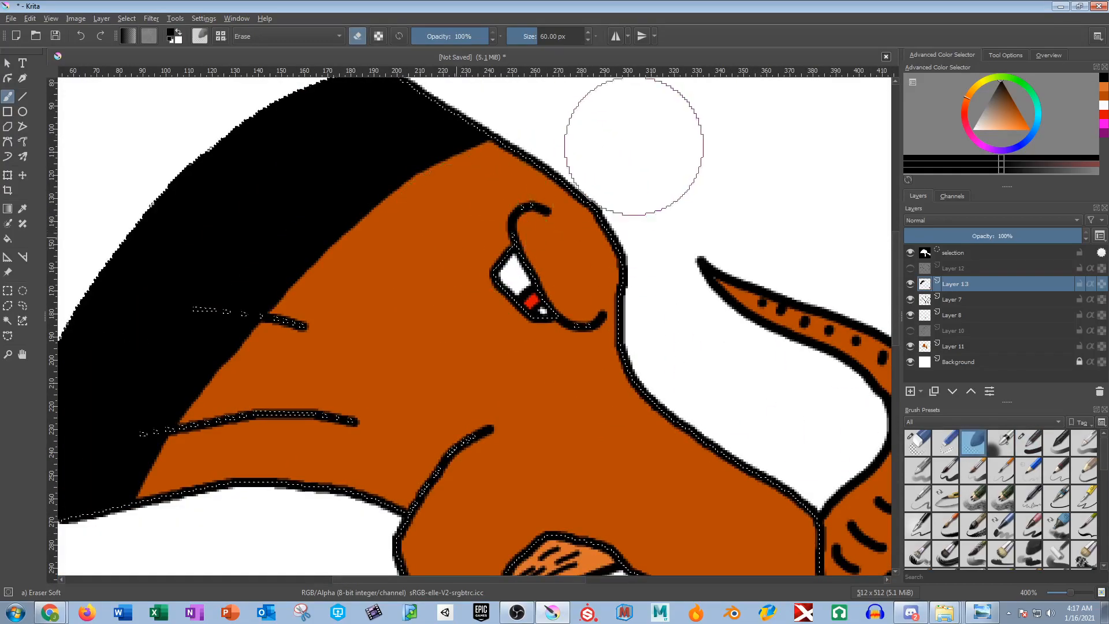
scroll(546, 42, down, 4)
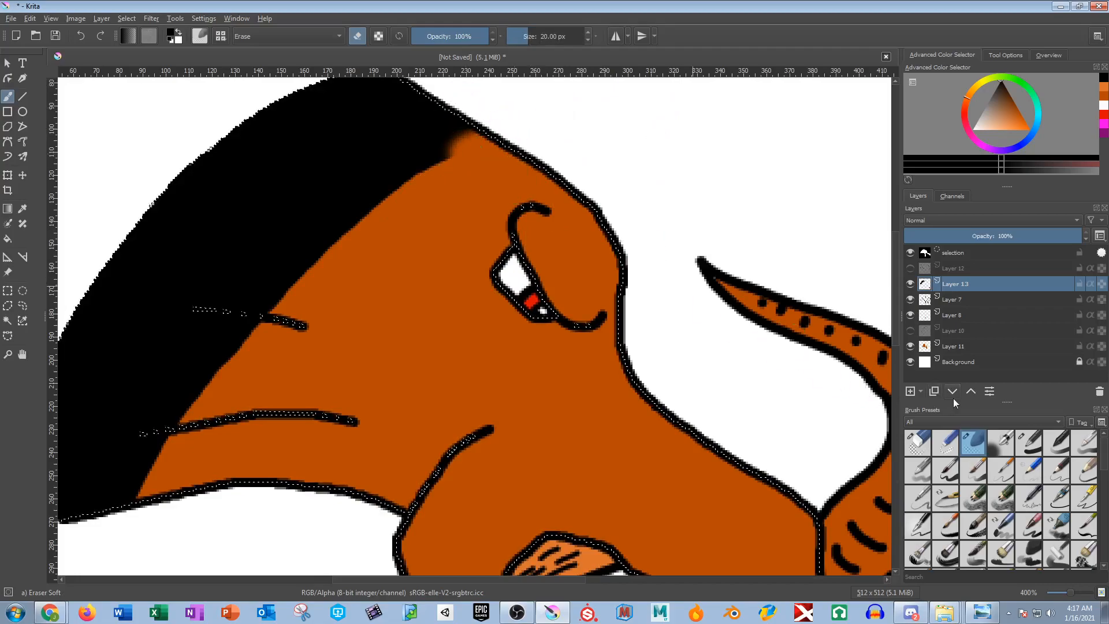
Soften the inner edge of the frill's black band by painting along it with Airbrush Soft at 20 px.
click(1002, 442)
click(536, 30)
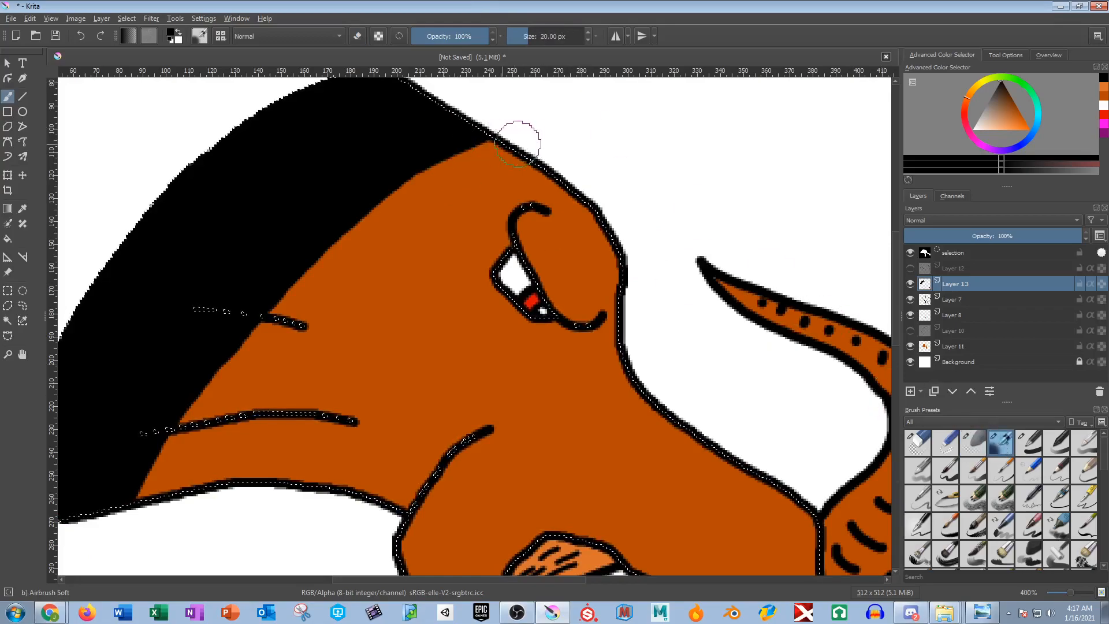
mouse_move(457, 160)
mouse_down()
mouse_move(355, 227)
mouse_move(298, 285)
mouse_up()
mouse_move(257, 332)
mouse_down()
mouse_move(215, 366)
mouse_move(139, 492)
mouse_up()
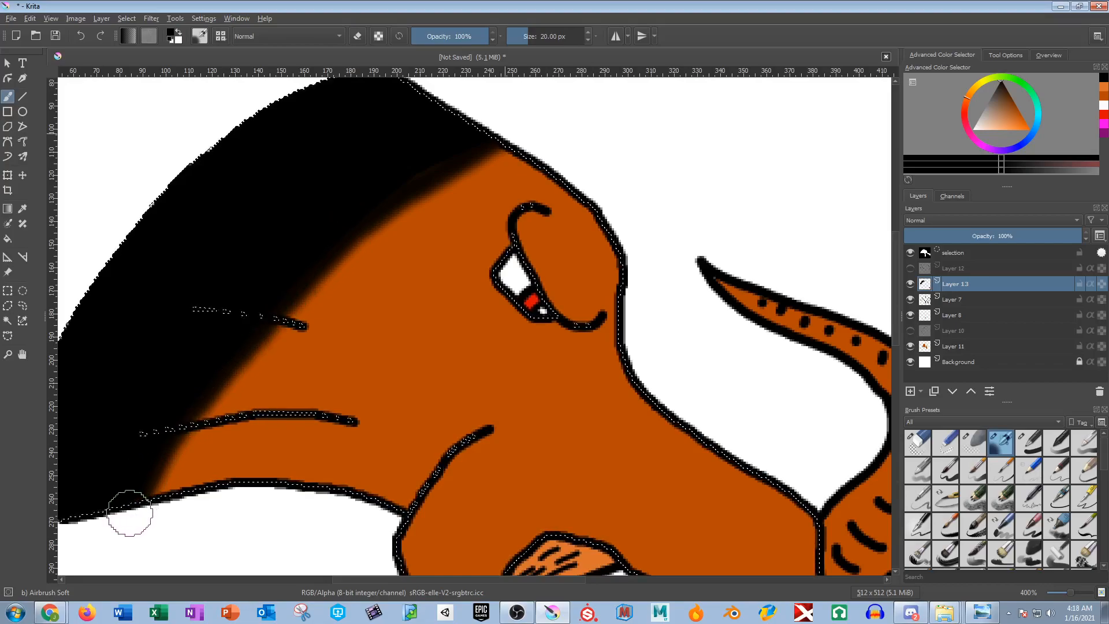
Airbrush a soft black shadow around the eye and along both sides of the curved brow line.
drag(485, 328, 466, 178)
scroll(465, 178, up, 1)
drag(500, 136, 459, 314)
scroll(459, 313, up, 2)
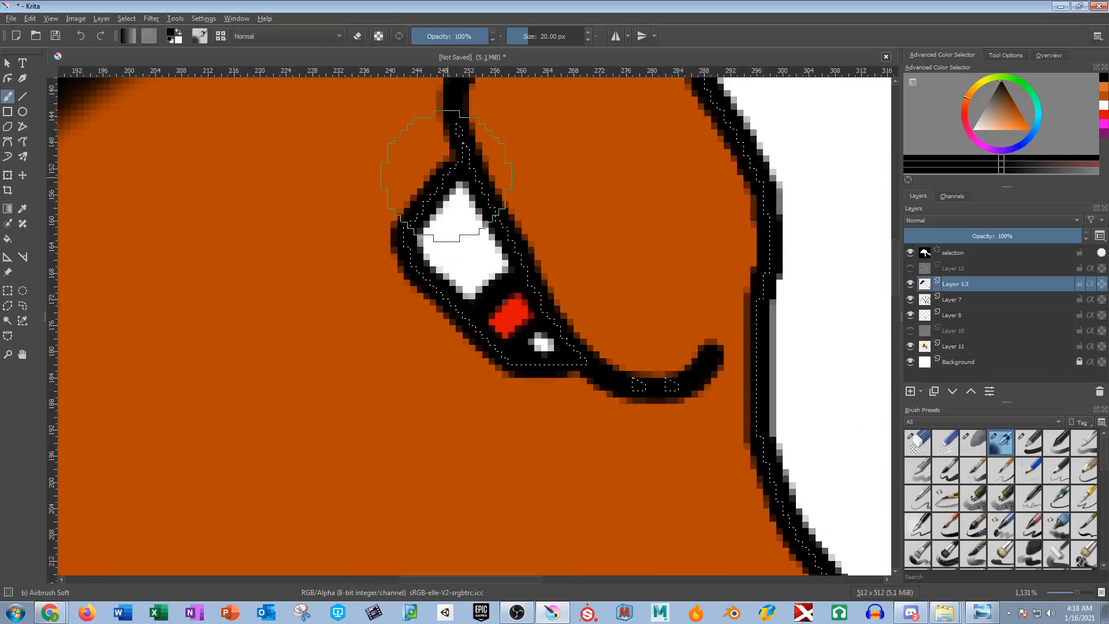
drag(447, 169, 445, 307)
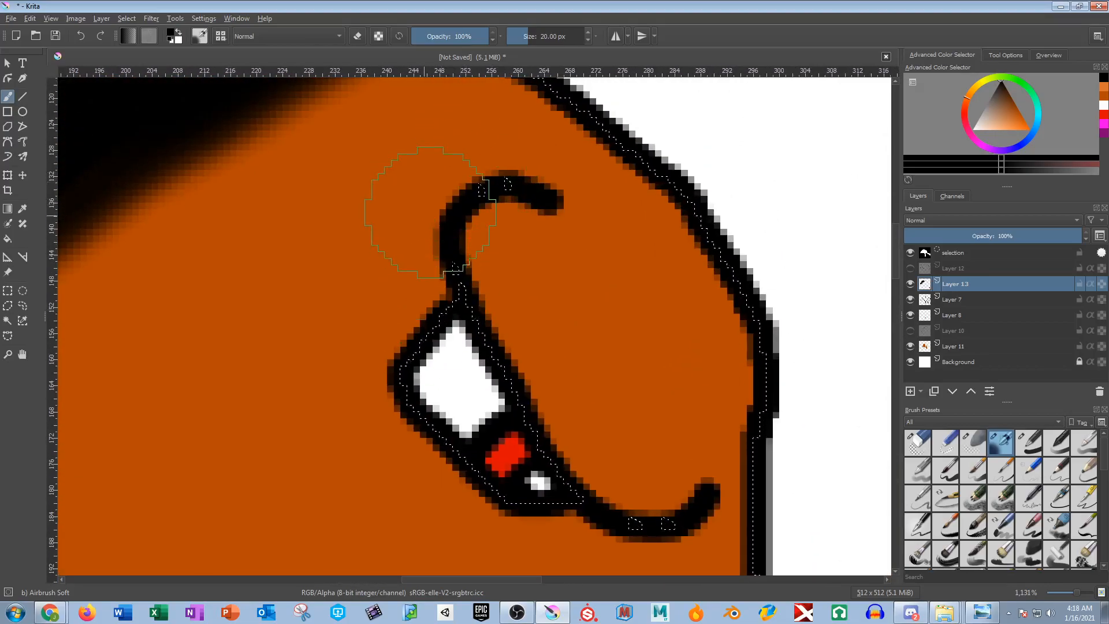
mouse_move(450, 233)
mouse_down()
mouse_move(516, 168)
mouse_move(561, 250)
mouse_up()
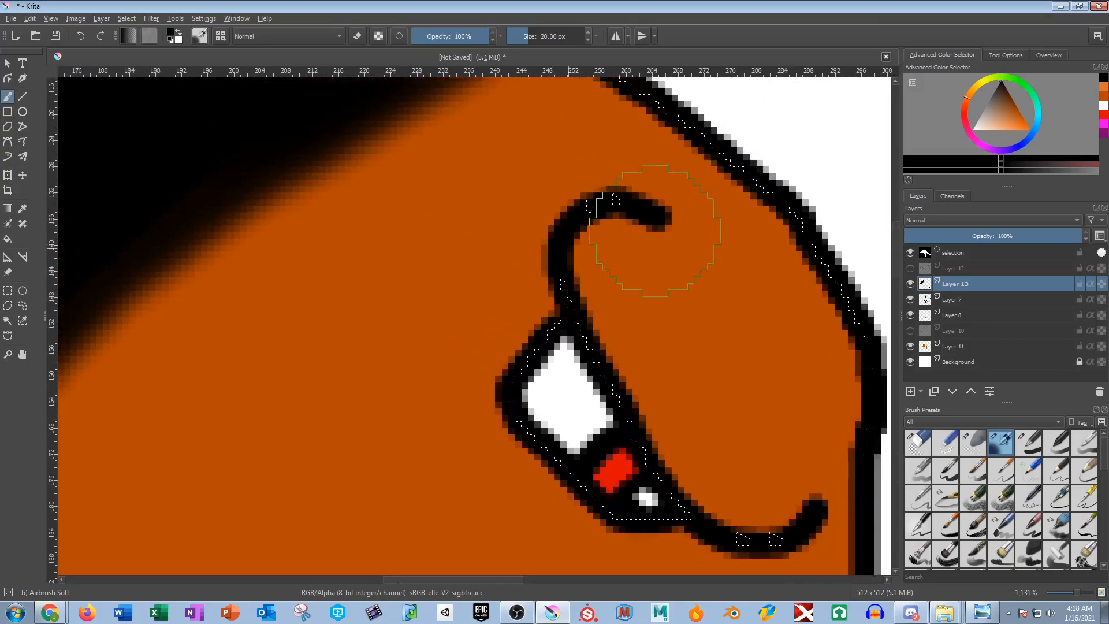
drag(635, 375, 719, 471)
drag(693, 399, 688, 277)
mouse_move(718, 372)
mouse_down()
mouse_move(668, 397)
mouse_move(544, 347)
mouse_move(486, 236)
mouse_move(531, 153)
mouse_move(578, 134)
mouse_up()
drag(590, 172, 582, 220)
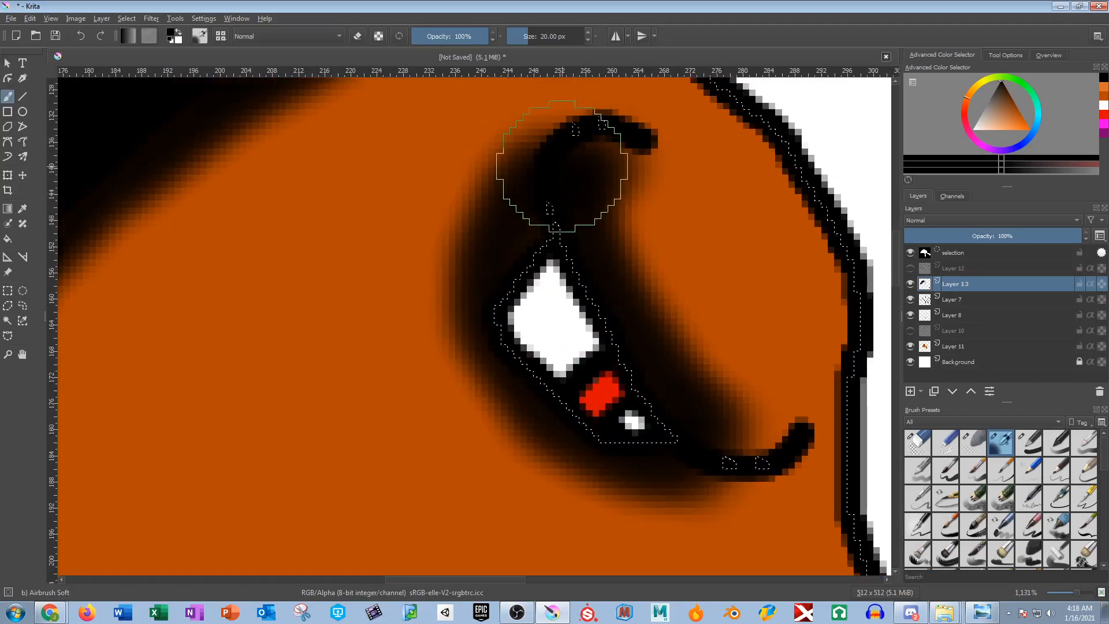
Select the contiguous orange area of the horn and grow the selection by 1 pixel.
scroll(665, 355, down, 3)
drag(664, 355, 404, 113)
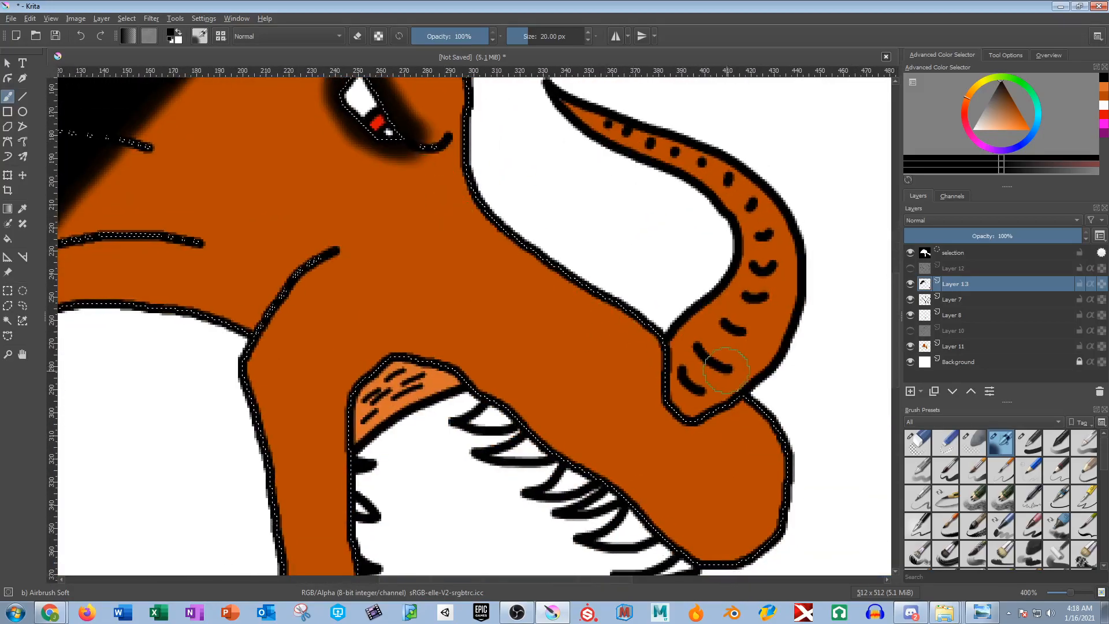
scroll(722, 361, up, 3)
scroll(722, 361, down, 2)
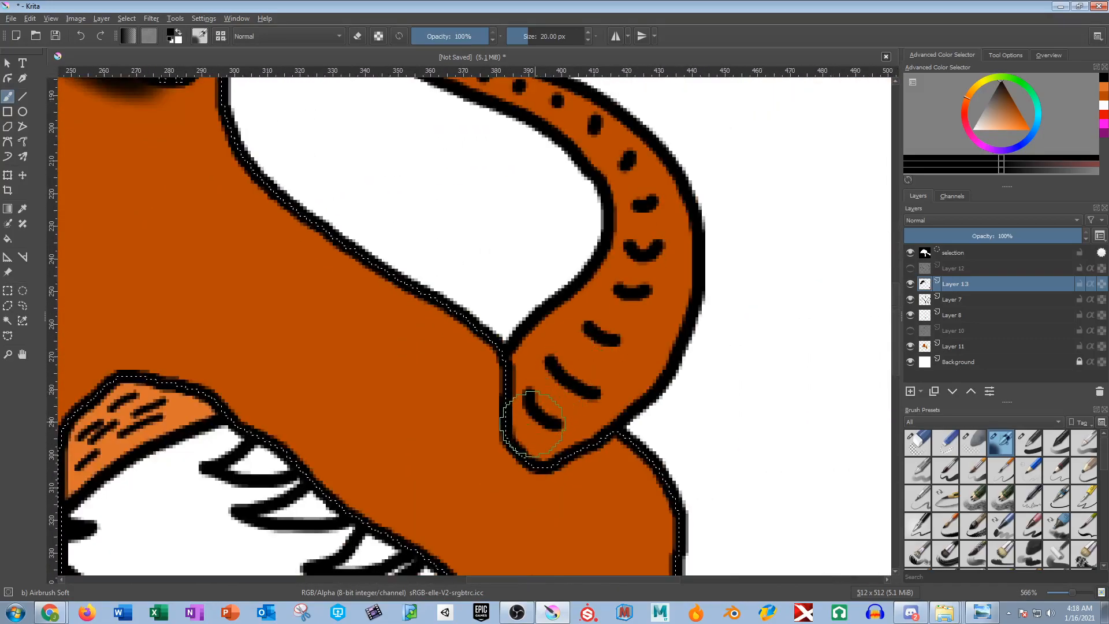
click(9, 322)
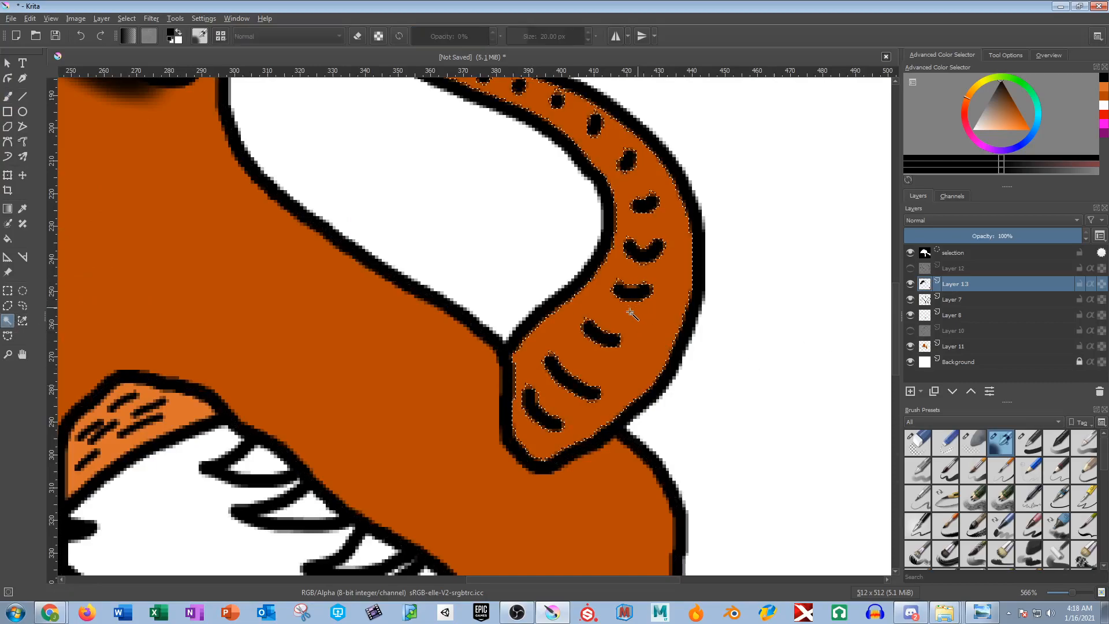
click(127, 18)
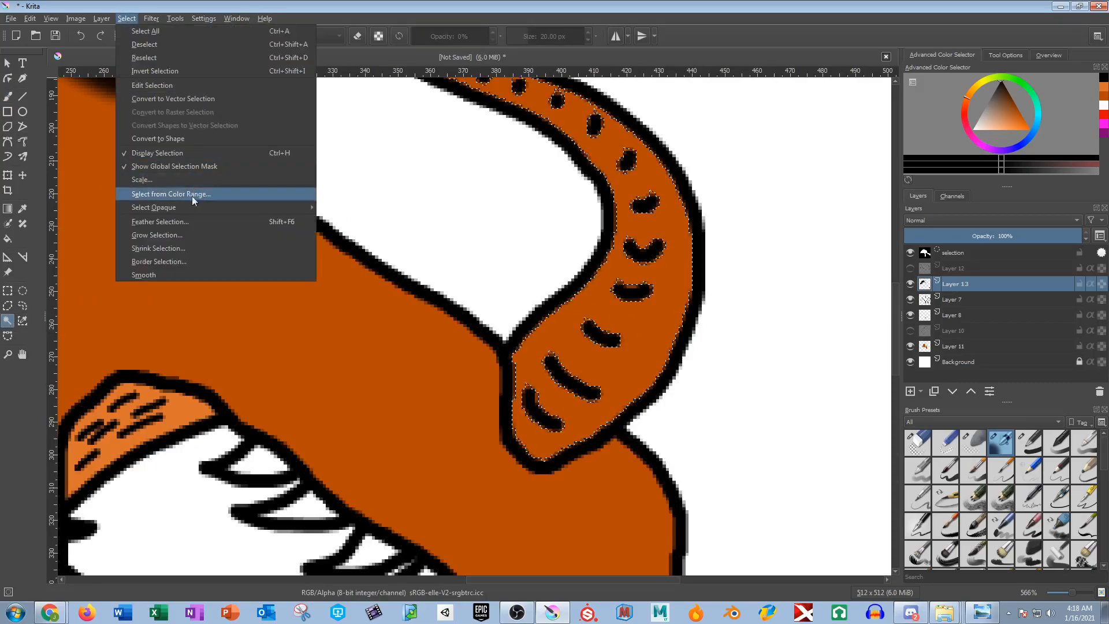
click(180, 233)
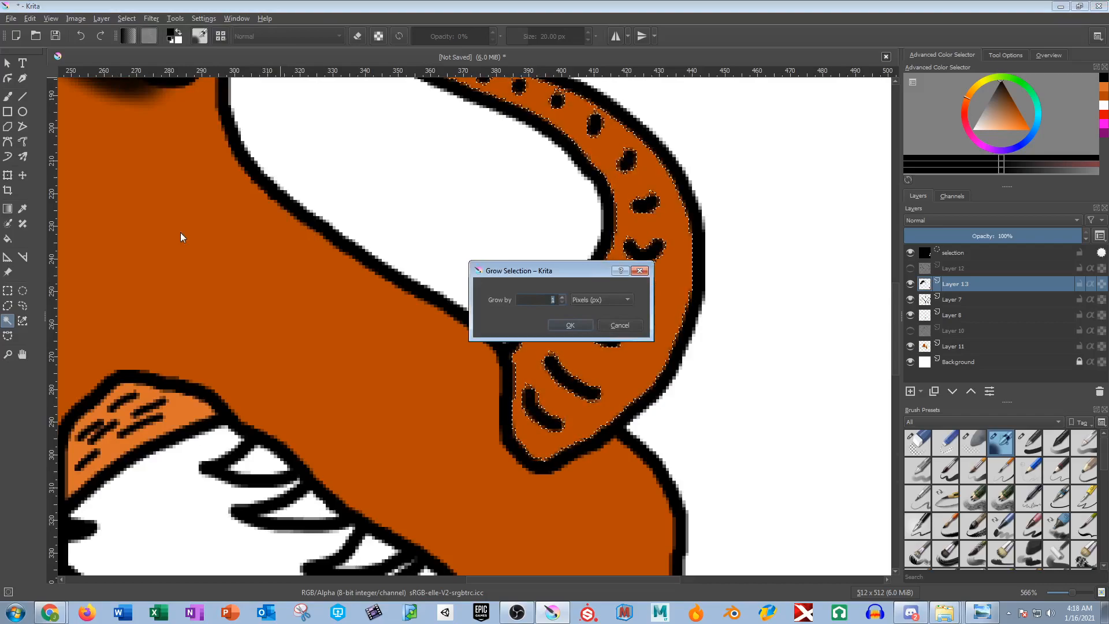
key(Return)
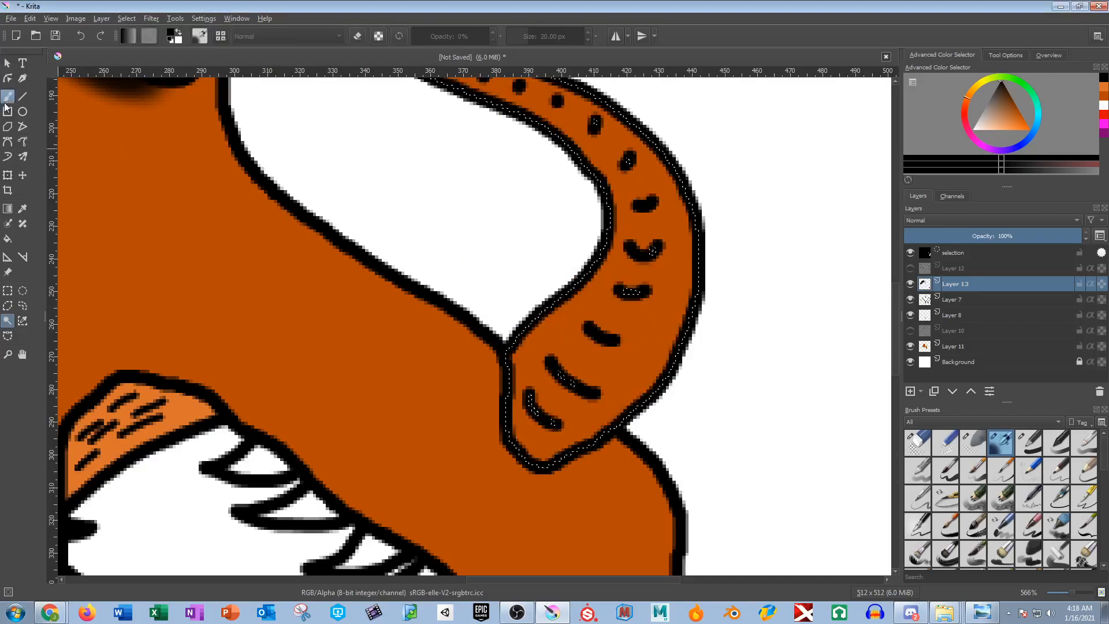
Airbrush a soft black shadow along the horn's inner curve from its base to the tip.
click(8, 97)
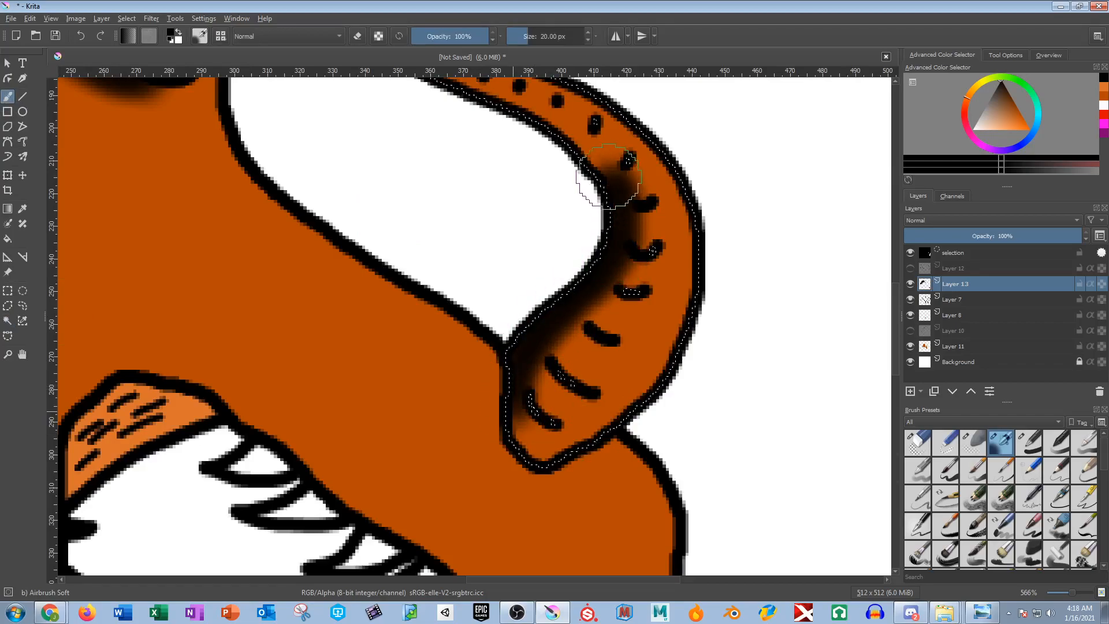
drag(576, 143, 645, 266)
drag(586, 215, 407, 140)
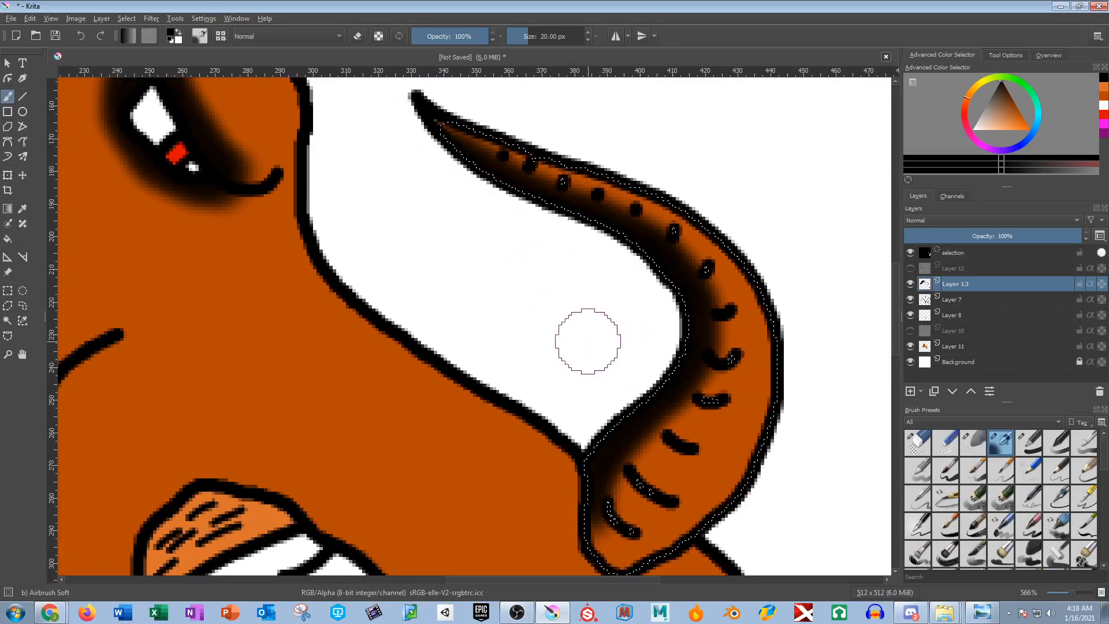
drag(588, 341, 550, 271)
Show Layer 12 again and lower Layer 13's opacity to 45%.
click(910, 268)
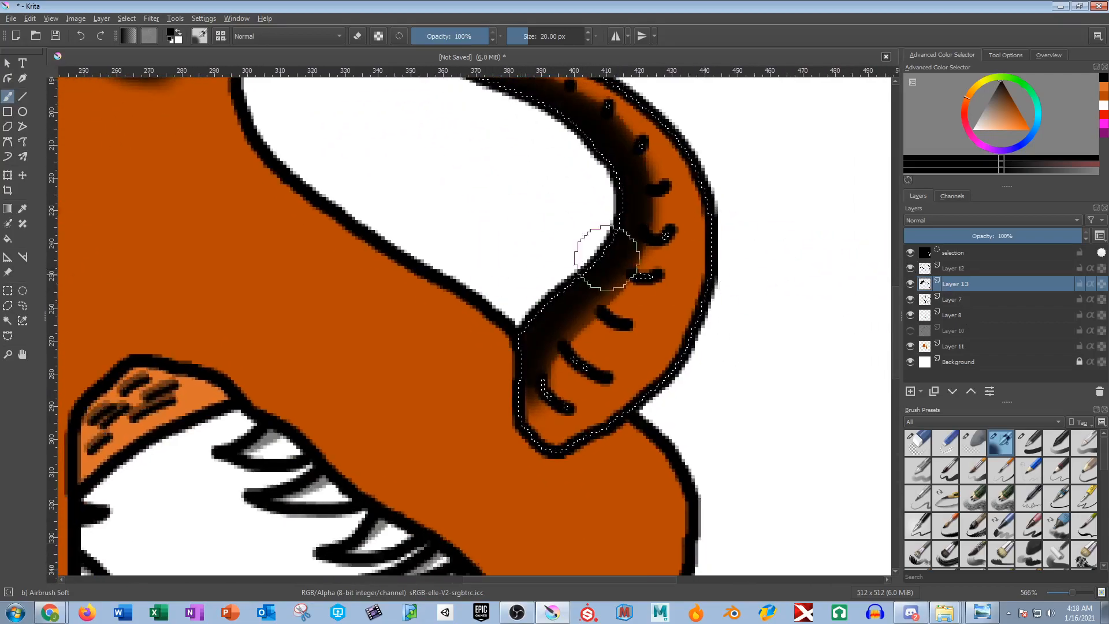
key(2)
click(961, 266)
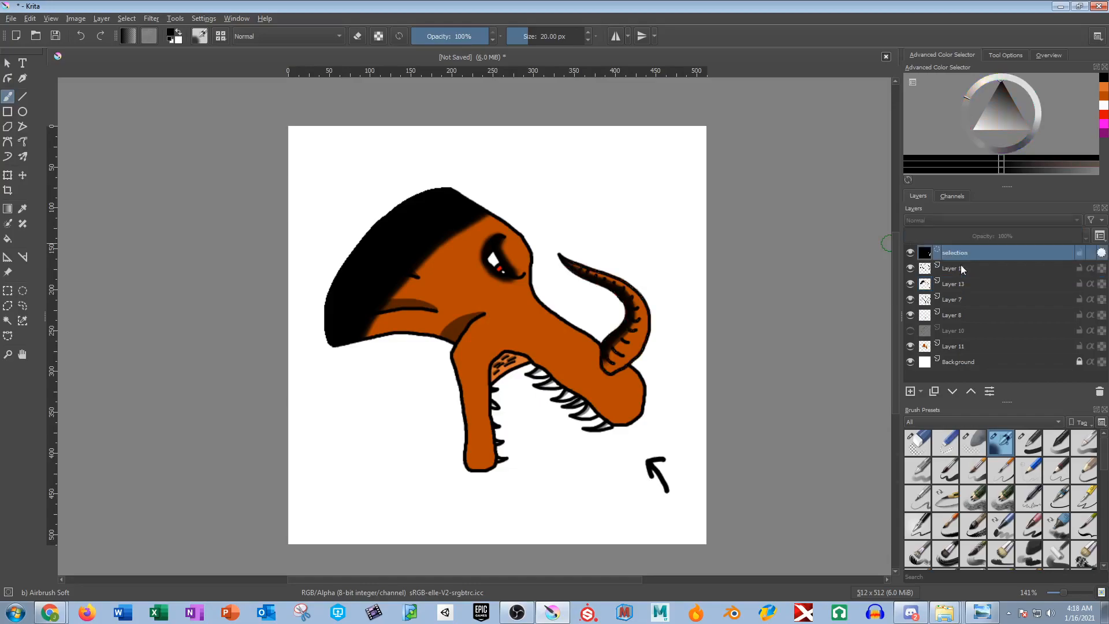
key(Page_Down)
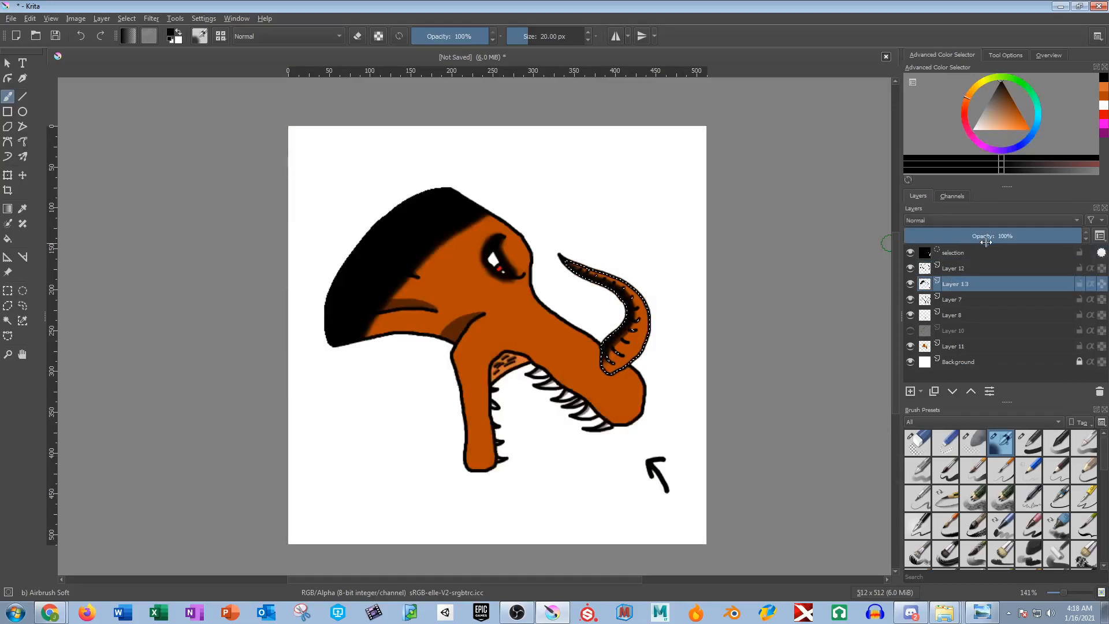
drag(981, 233, 987, 234)
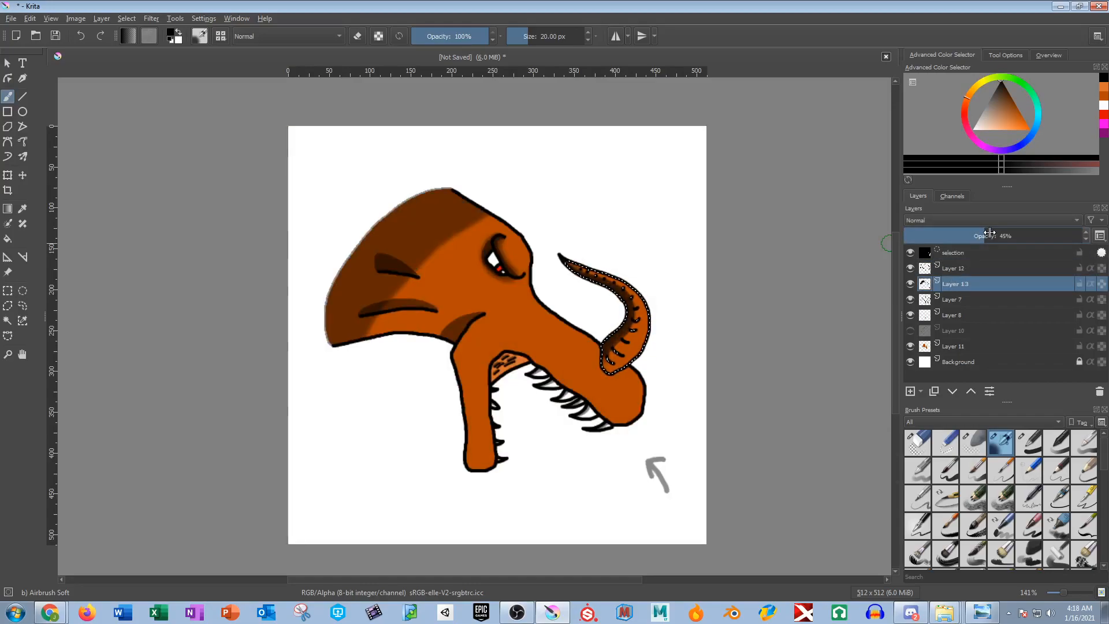
Examine the soft shading on the frill, around the eye and along the horn's inner curve up close.
scroll(413, 258, up, 3)
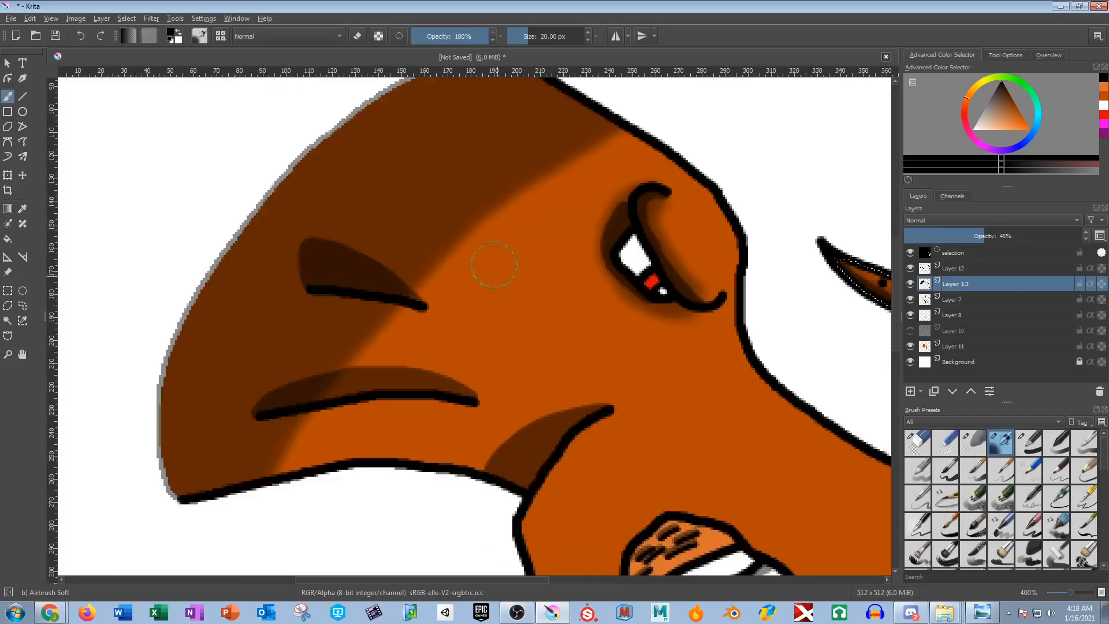
scroll(606, 322, down, 1)
scroll(606, 317, up, 1)
scroll(606, 312, down, 2)
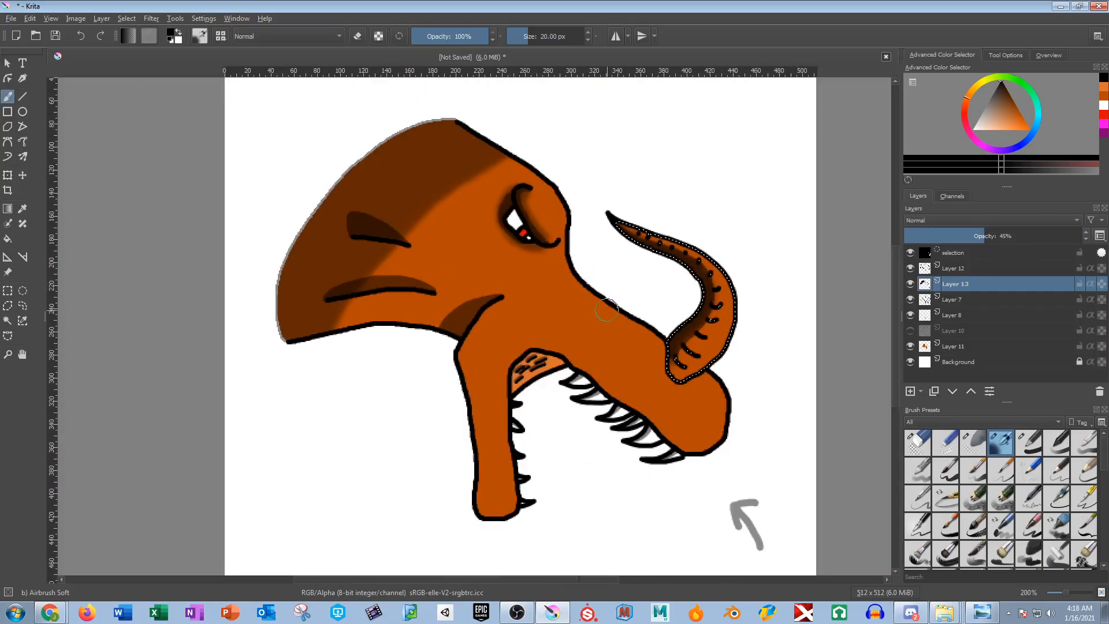
scroll(638, 260, up, 2)
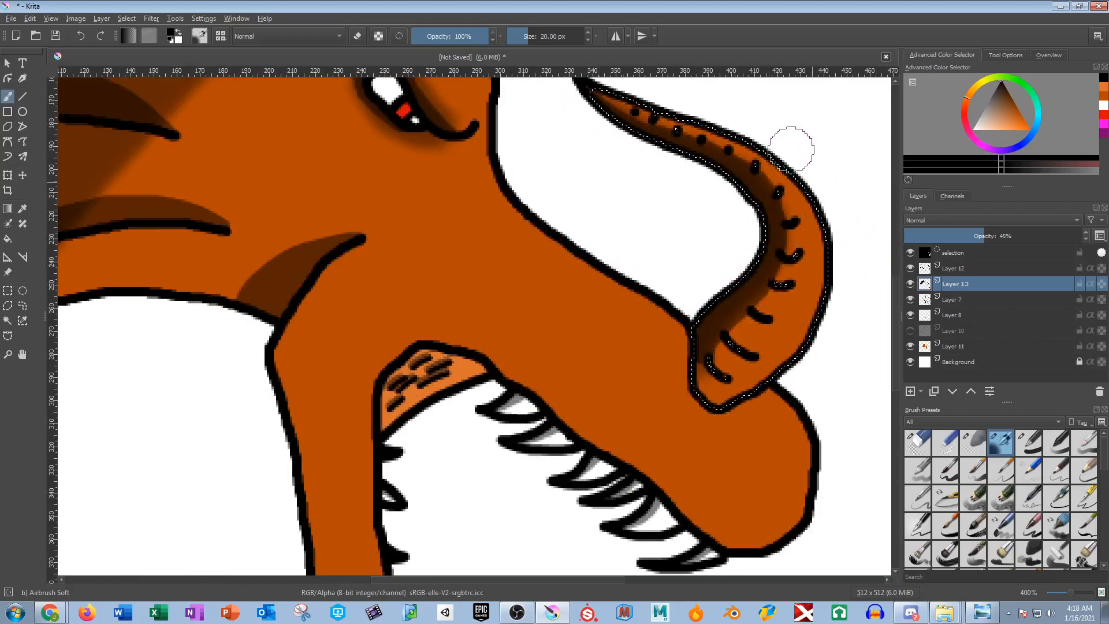
scroll(656, 395, up, 4)
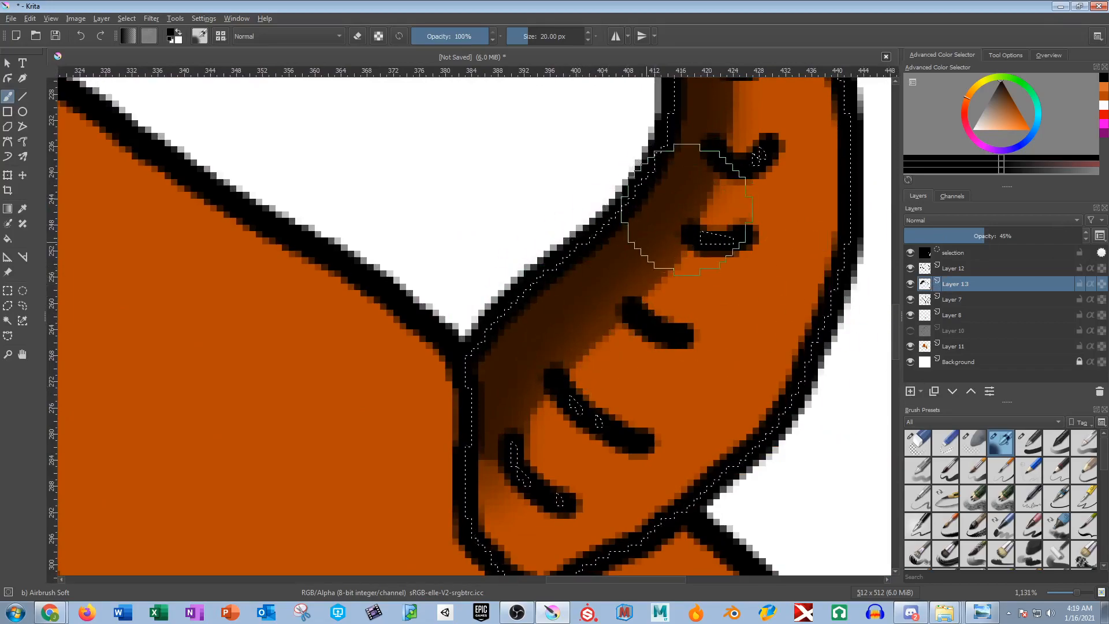
scroll(664, 300, up, 4)
scroll(686, 357, down, 4)
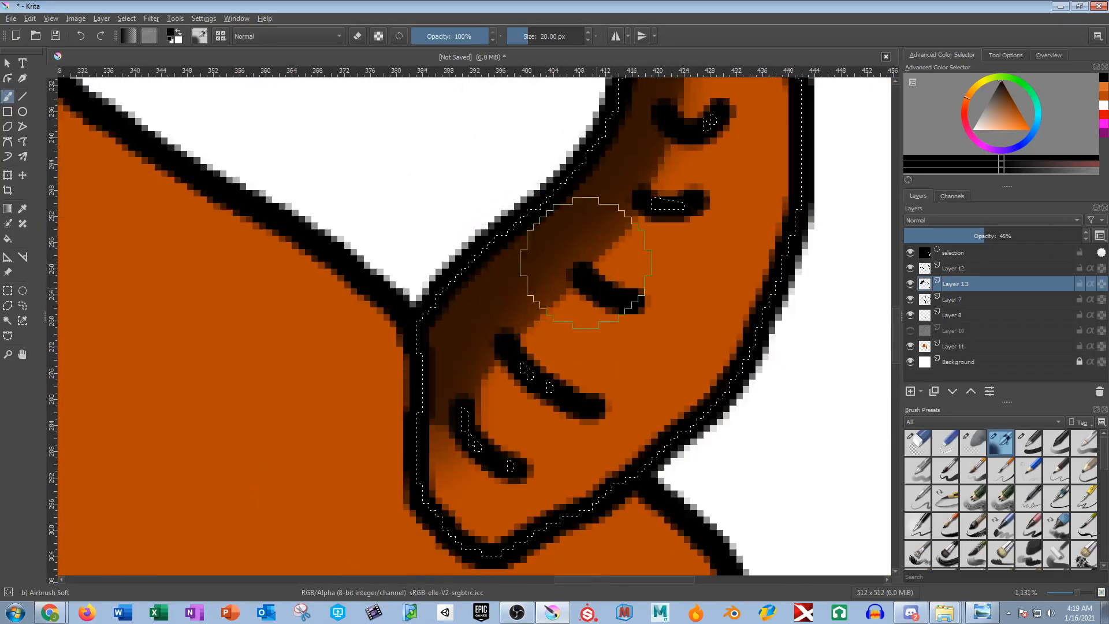
Move Layer 13 above Layer 12 and raise its opacity to about 58%.
click(957, 269)
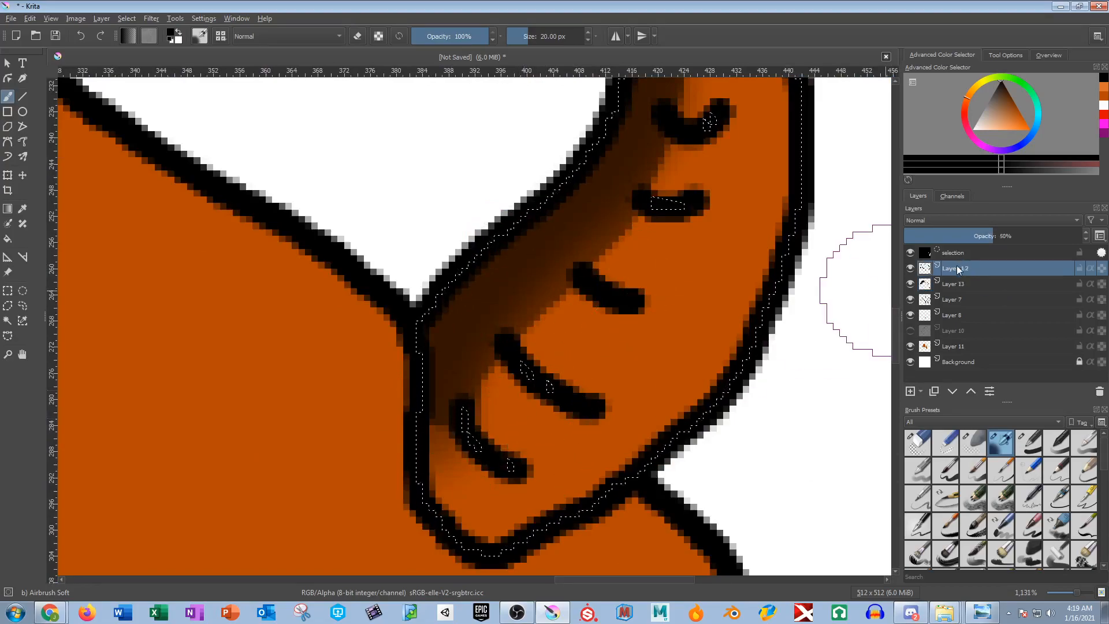
drag(951, 285, 954, 267)
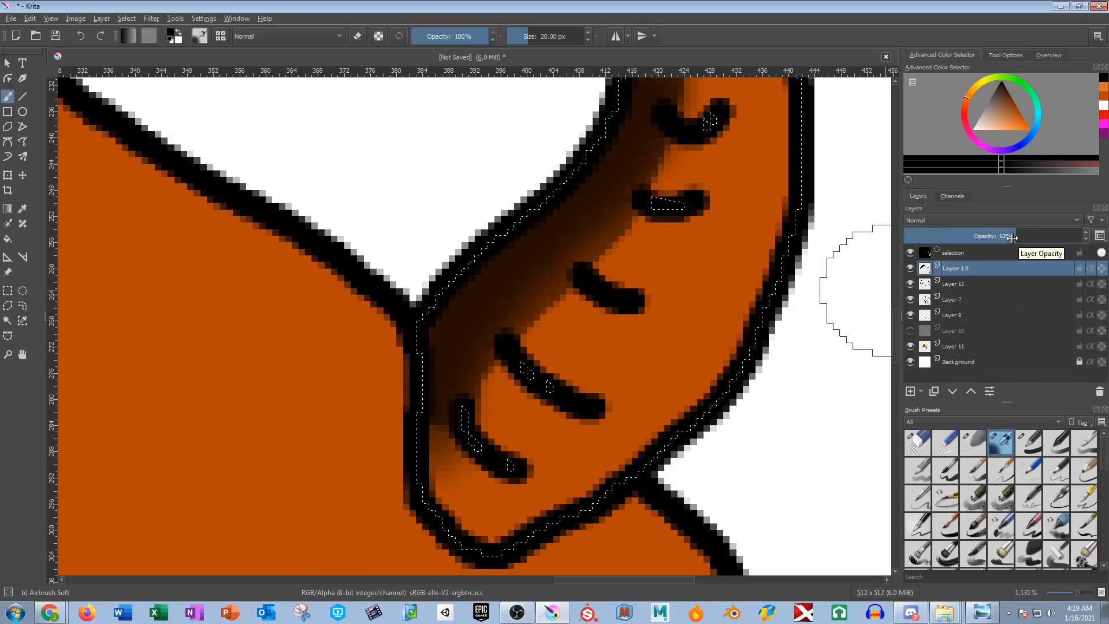
Examine the frill's soft shadow edge and where it overlaps the hard shadows of the two creases.
scroll(600, 276, down, 4)
drag(465, 250, 639, 352)
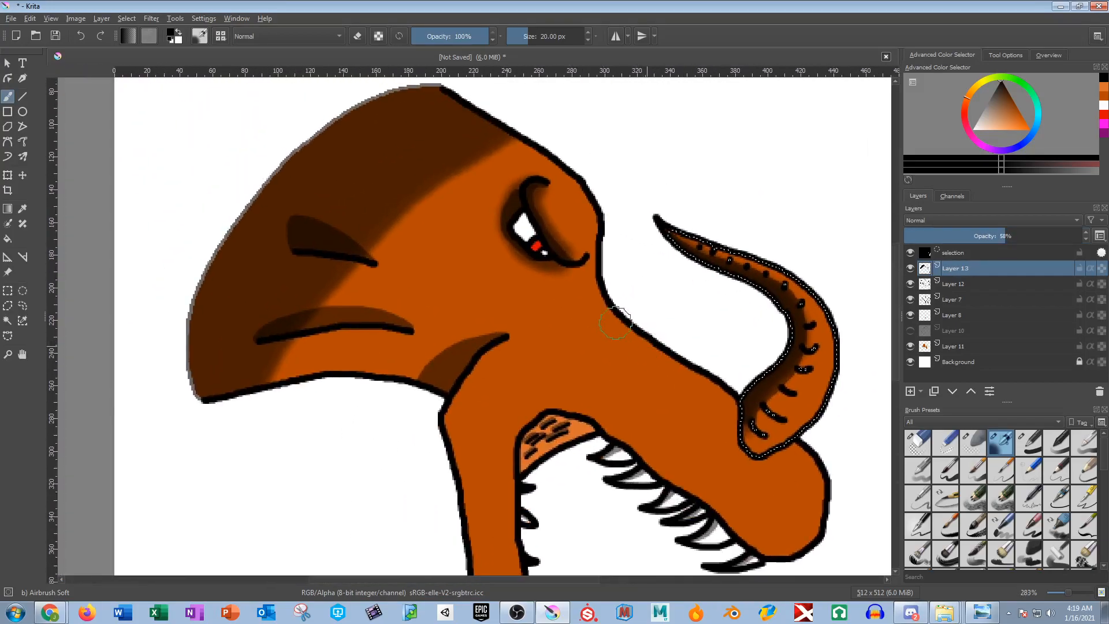
drag(359, 221, 453, 238)
scroll(451, 236, up, 5)
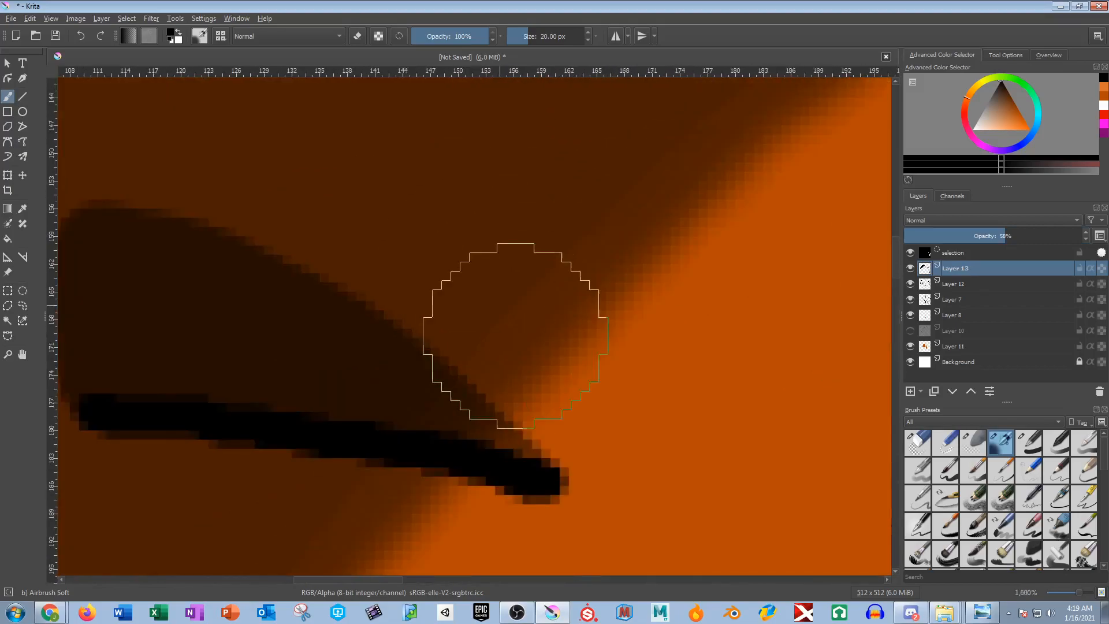
drag(497, 449, 577, 302)
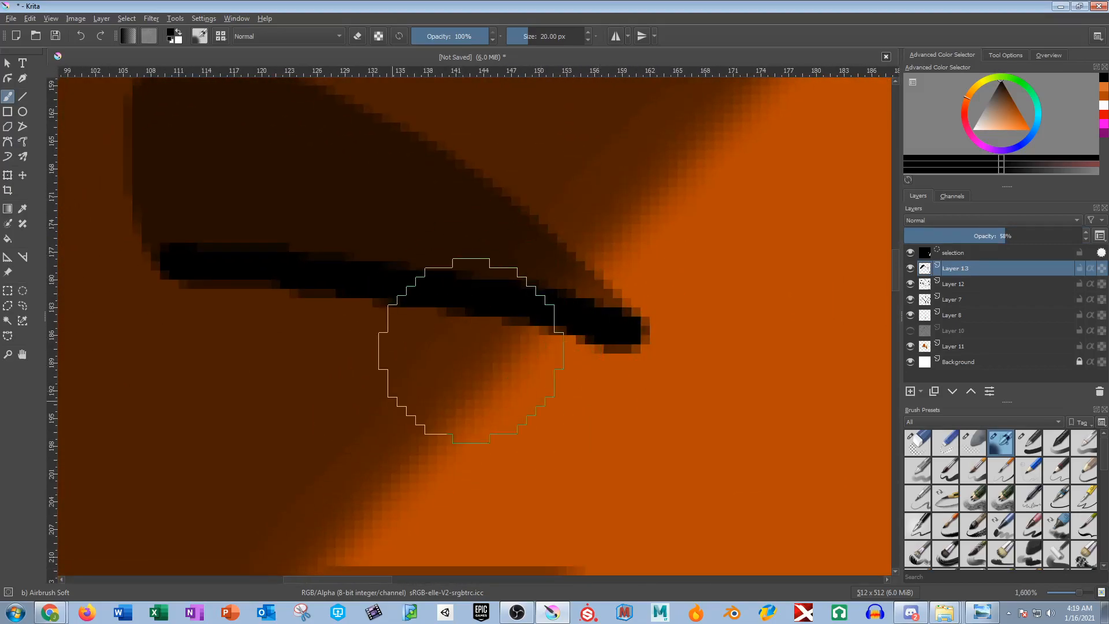
drag(397, 414, 480, 326)
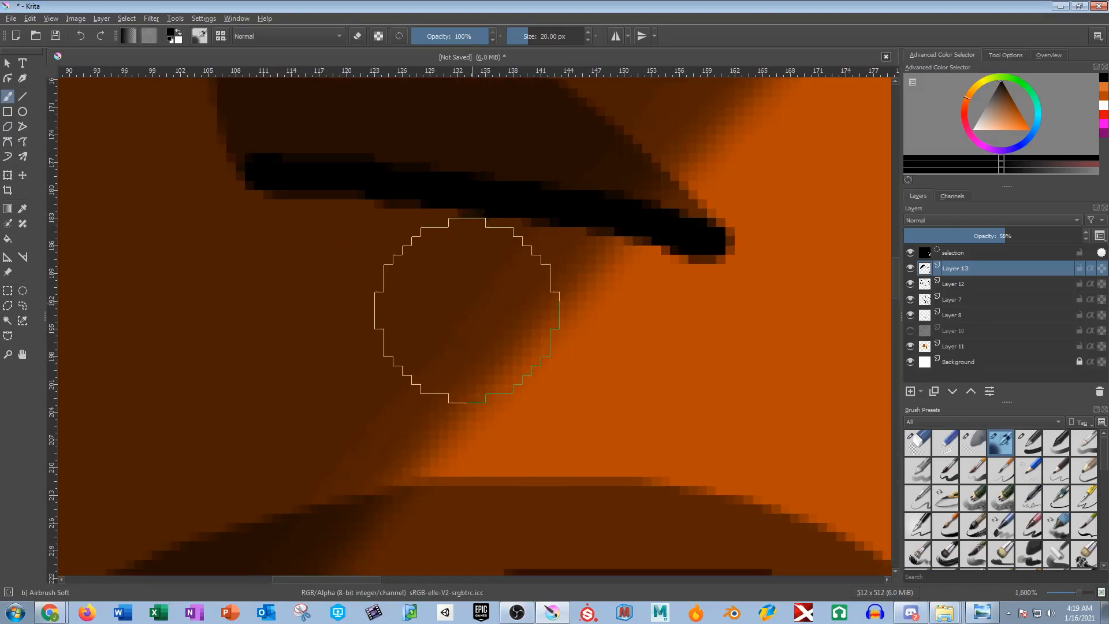
scroll(478, 319, down, 2)
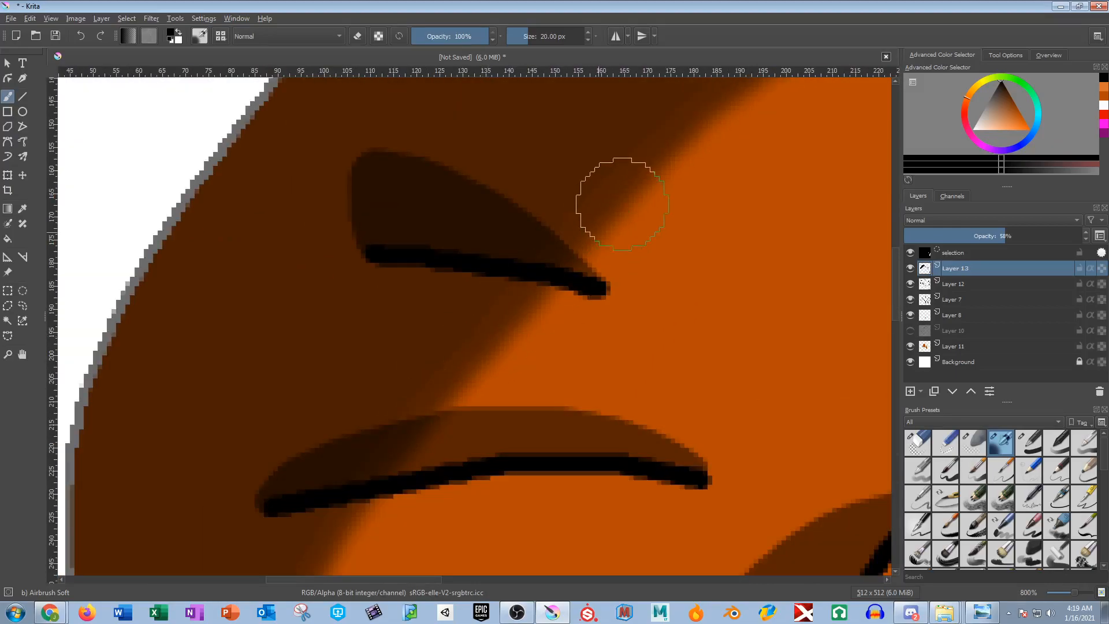
drag(618, 208, 566, 283)
drag(667, 247, 503, 396)
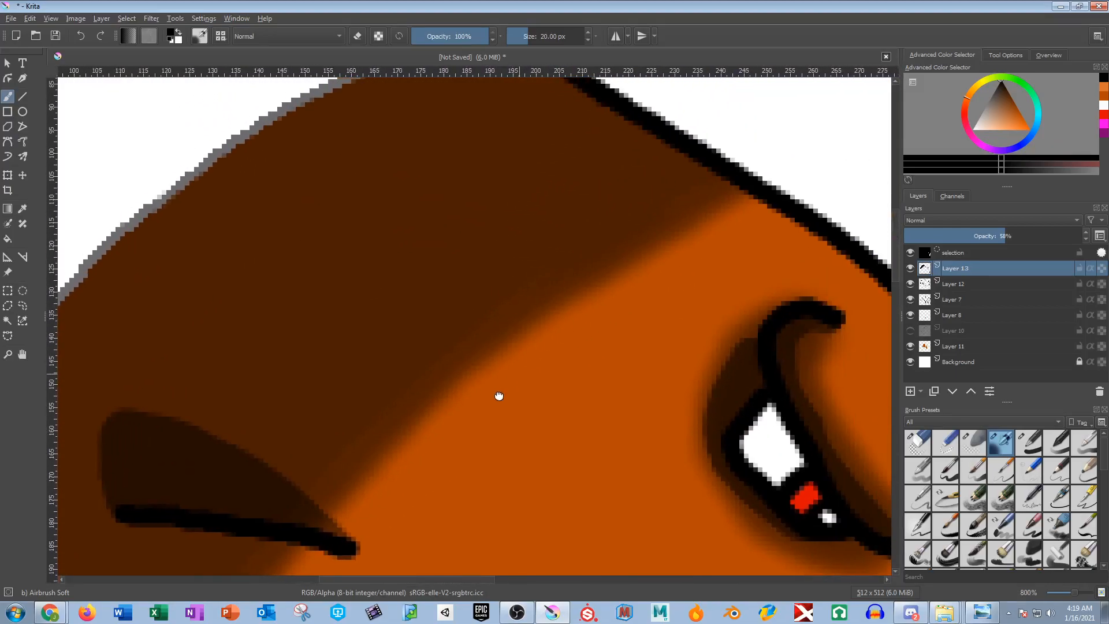
drag(502, 321, 647, 264)
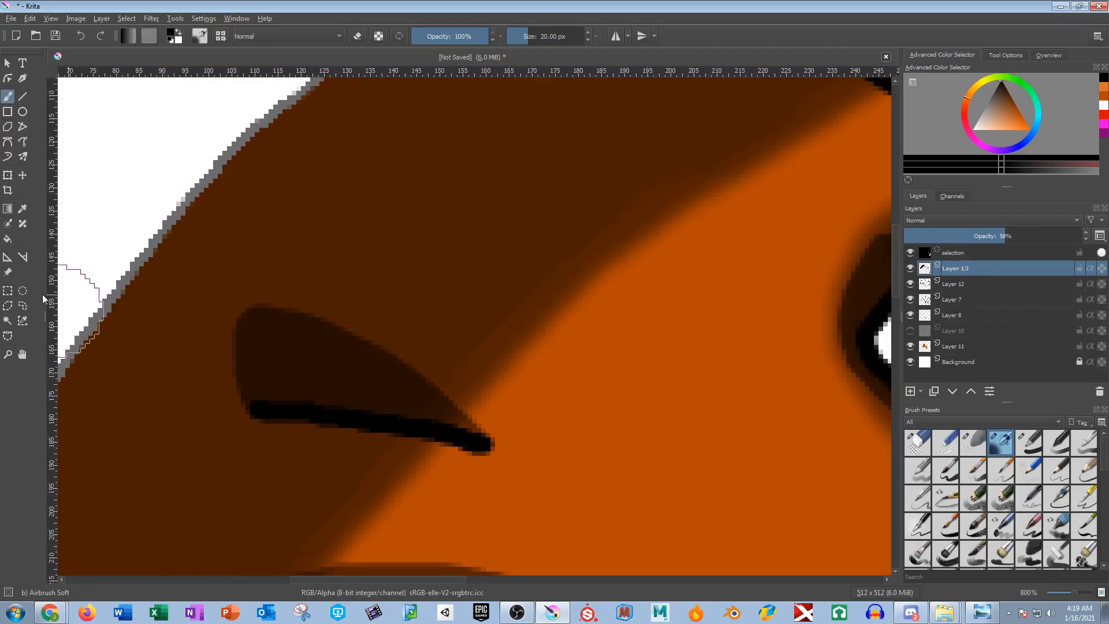
Clear the horn selection and airbrush more soft black along the frill shadow's diagonal edge on Layer 13.
click(9, 293)
click(69, 134)
mouse_move(665, 176)
mouse_down()
mouse_move(459, 356)
mouse_move(403, 434)
mouse_move(320, 512)
mouse_up()
drag(404, 417, 668, 171)
mouse_move(630, 213)
mouse_down()
mouse_move(527, 324)
mouse_move(422, 511)
mouse_up()
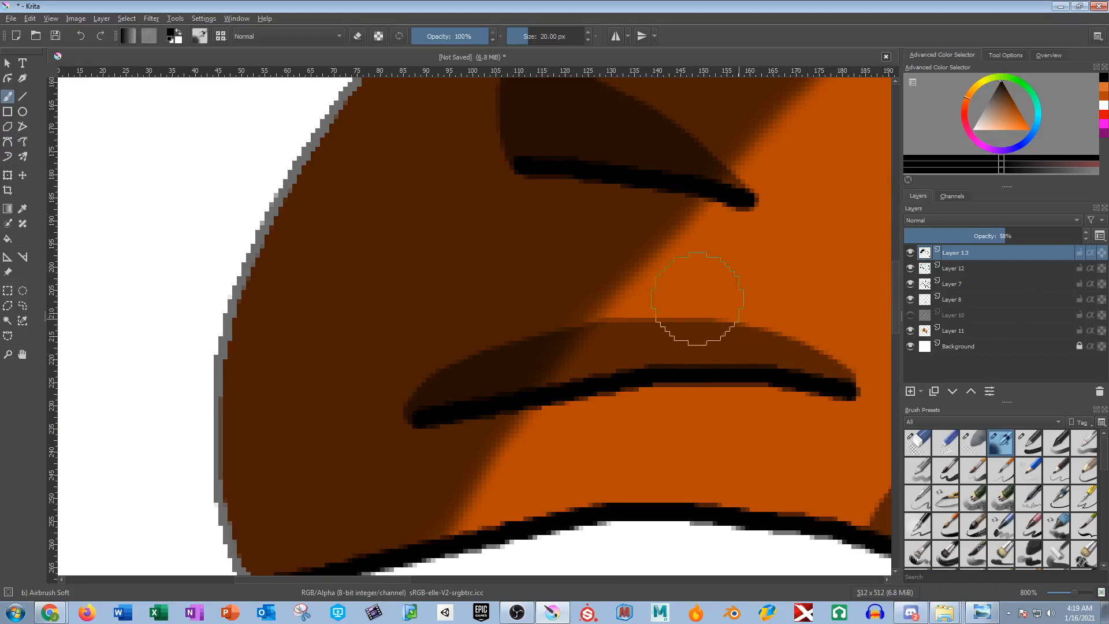
Switch to the Eraser Circle brush at 10 px for the frill's lower crease.
drag(648, 328, 696, 263)
scroll(696, 264, up, 1)
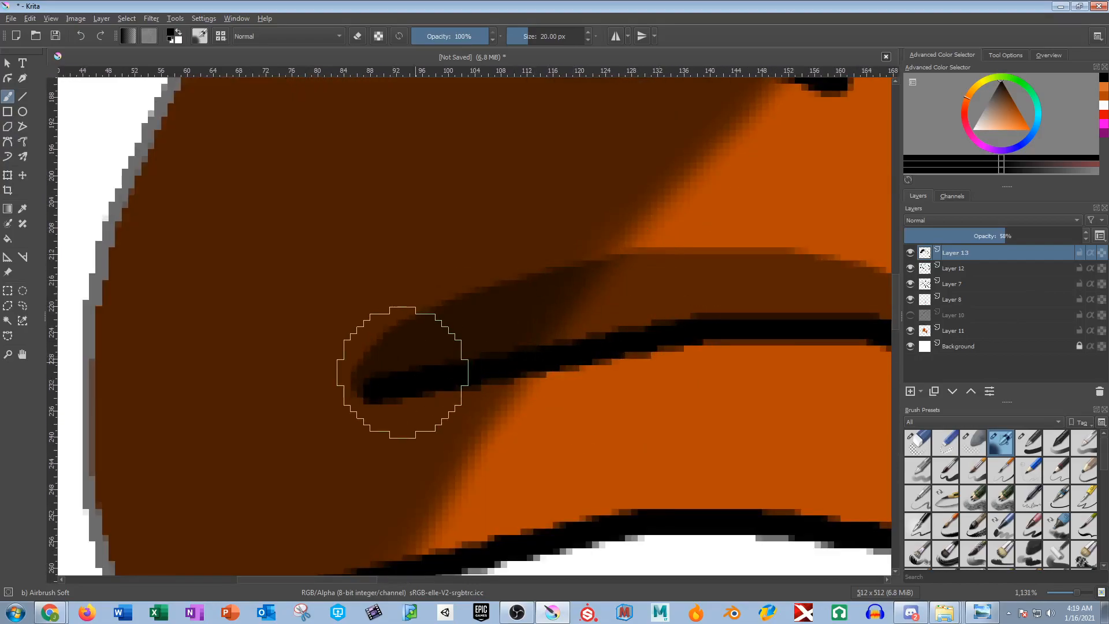
click(919, 442)
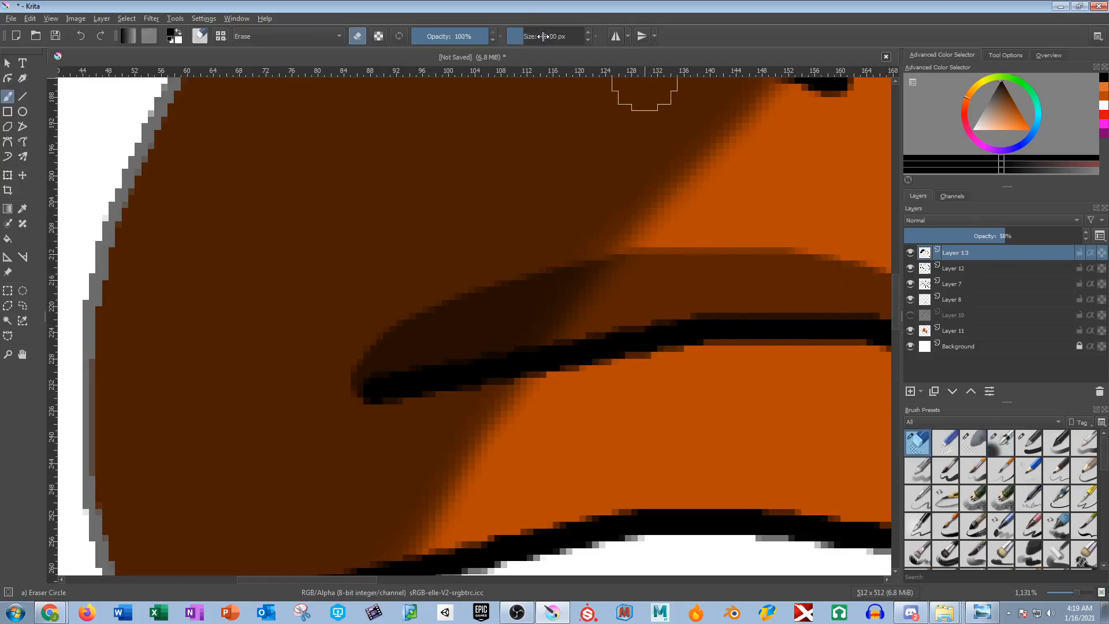
scroll(619, 322, up, 4)
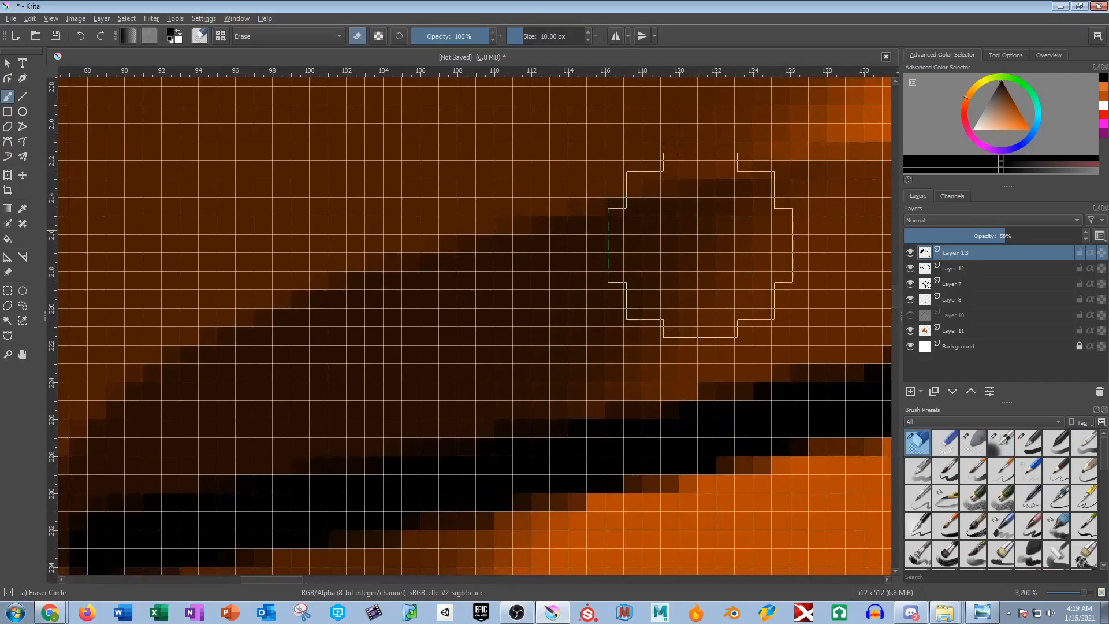
Try to erase the overlapping shadow above the lower crease on Layer 13, refining its rim with a 5 px eraser.
scroll(701, 255, down, 2)
mouse_move(708, 269)
mouse_down()
mouse_move(545, 317)
mouse_move(673, 259)
mouse_move(743, 260)
mouse_move(565, 321)
mouse_move(445, 346)
mouse_move(612, 285)
mouse_move(739, 258)
mouse_move(502, 329)
mouse_move(386, 386)
mouse_up()
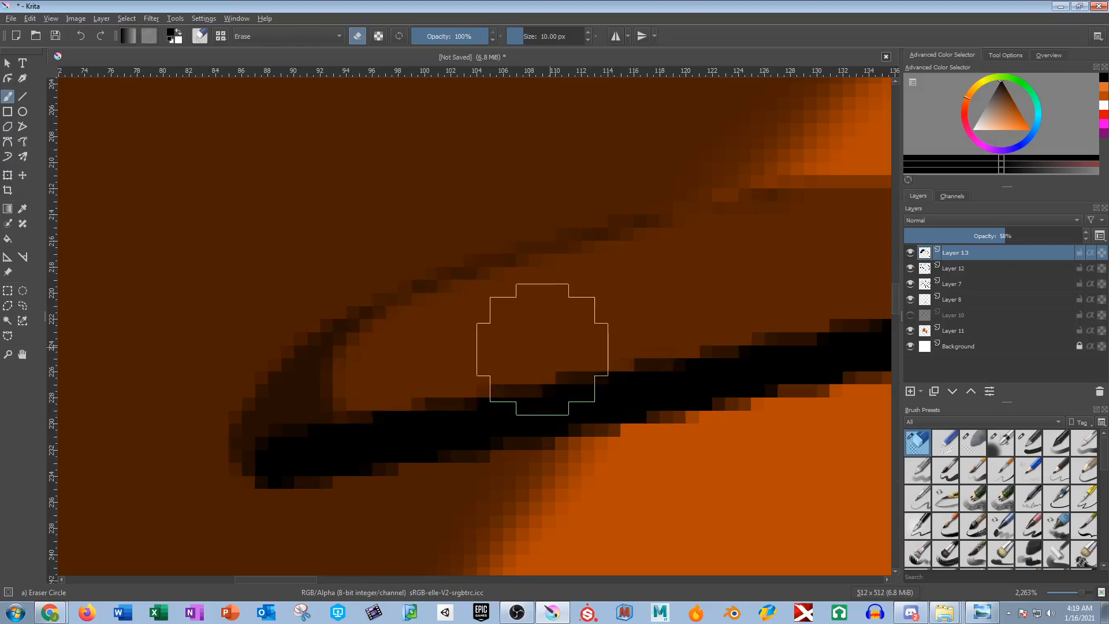
drag(534, 350, 722, 272)
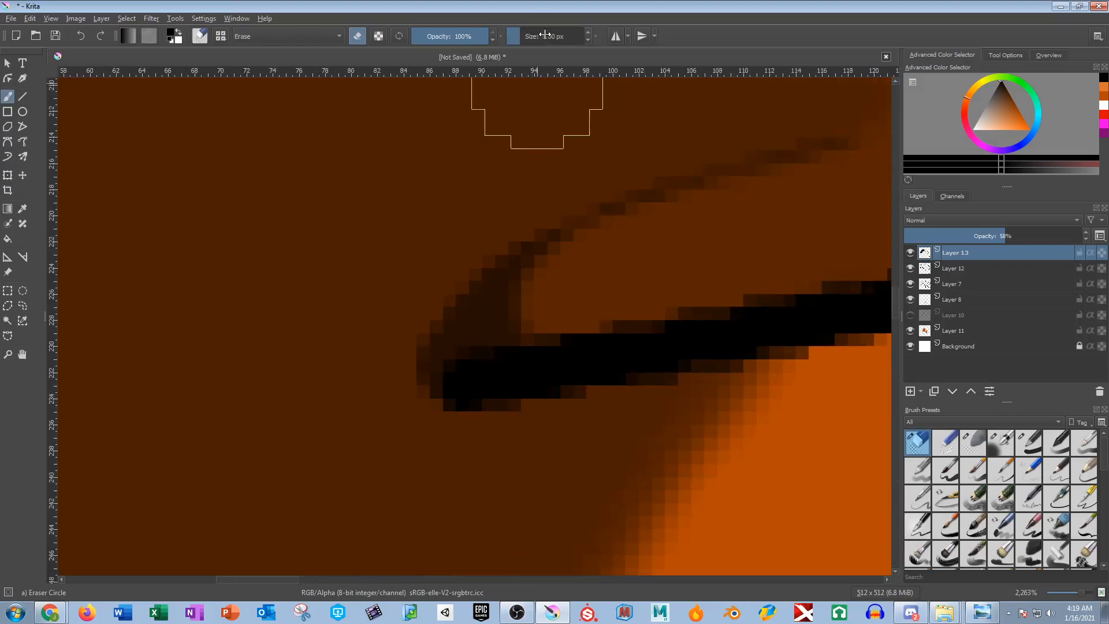
mouse_move(597, 275)
mouse_down()
mouse_move(514, 293)
mouse_move(459, 345)
mouse_move(497, 343)
mouse_move(519, 327)
mouse_move(485, 362)
mouse_move(519, 333)
mouse_move(526, 289)
mouse_move(642, 242)
mouse_up()
scroll(780, 201, down, 5)
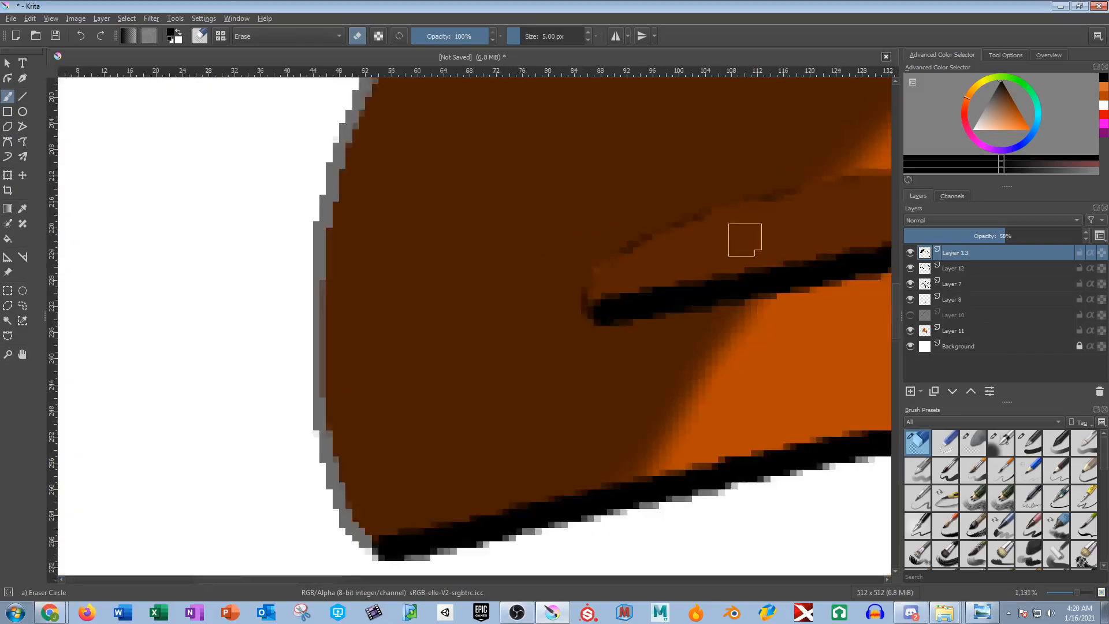
scroll(787, 215, up, 6)
scroll(538, 299, up, 3)
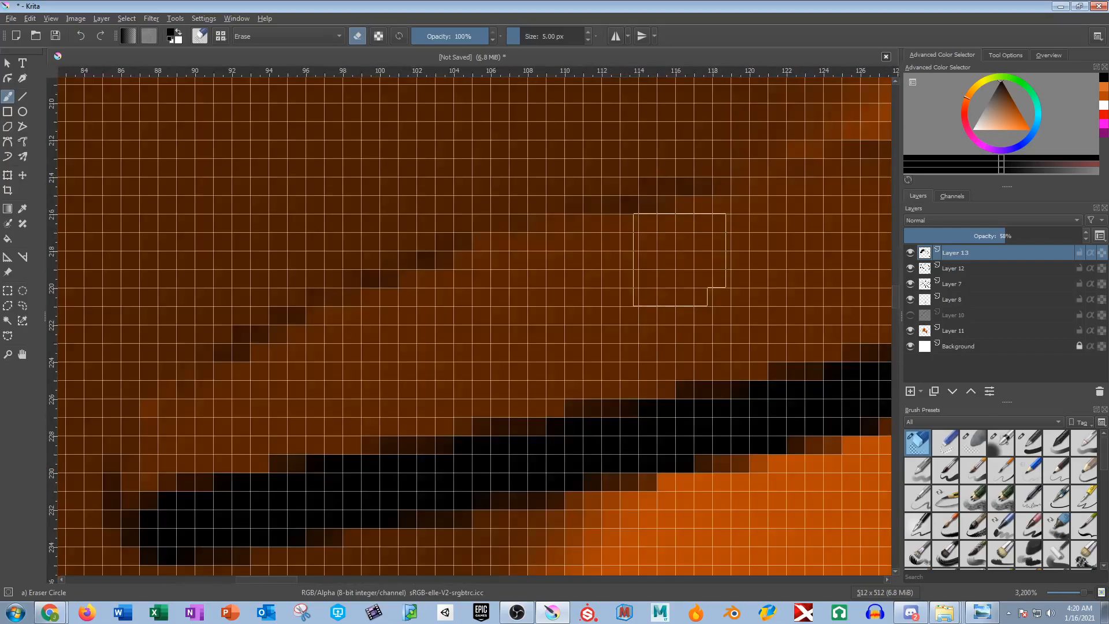
scroll(705, 205, down, 3)
drag(710, 223, 536, 289)
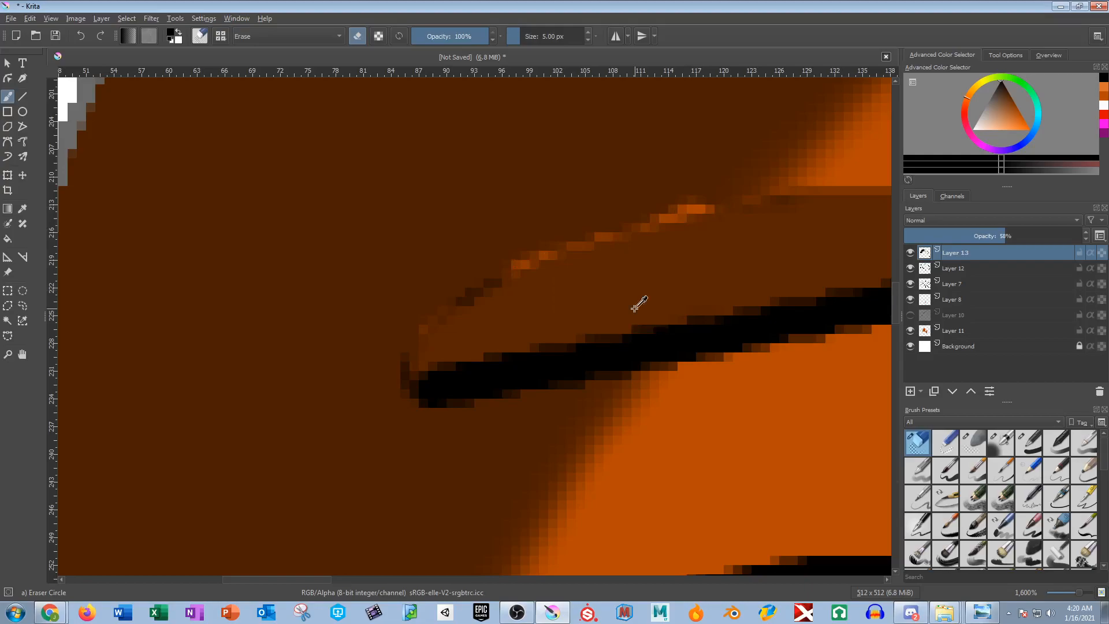
Undo all eraser strokes made on Layer 13 above the lower crease.
key(ctrl+z)
key(ctrl+z)
key(ctrl+z)
key(ctrl+z)
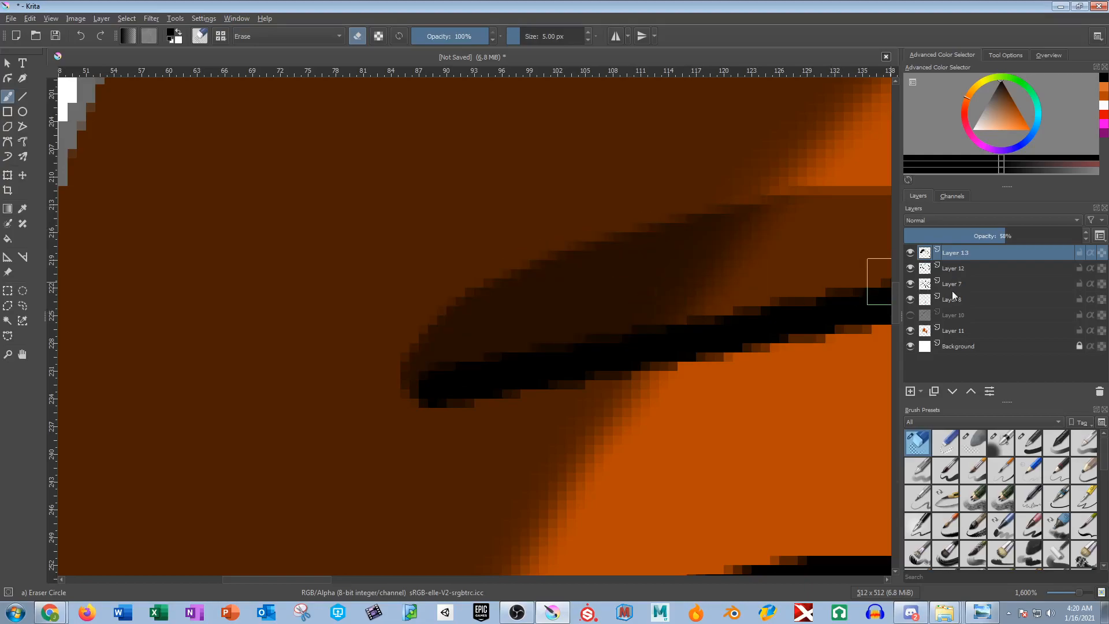
Check Layer 12 by toggling its visibility, then erase its lower crease shadow where it overlaps the frill shadow, using the 5 px eraser.
click(911, 266)
click(911, 266)
click(961, 270)
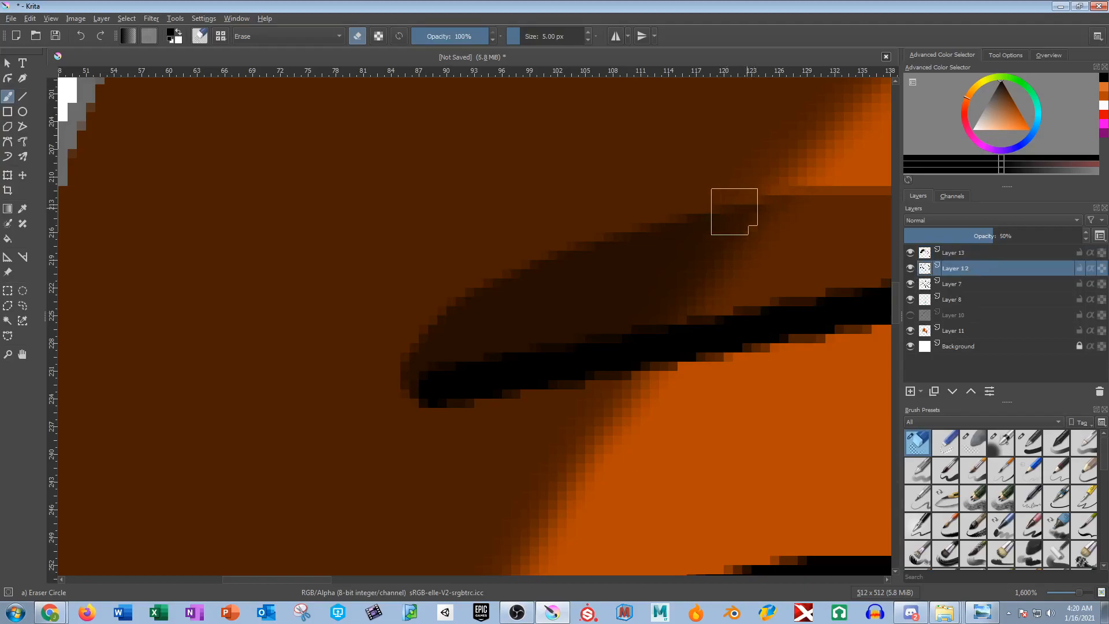
mouse_move(735, 204)
mouse_down()
mouse_move(596, 322)
mouse_move(660, 280)
mouse_move(630, 312)
mouse_move(686, 254)
mouse_move(633, 318)
mouse_move(671, 219)
mouse_move(562, 302)
mouse_move(540, 305)
mouse_move(546, 297)
mouse_move(518, 287)
mouse_move(449, 311)
mouse_up()
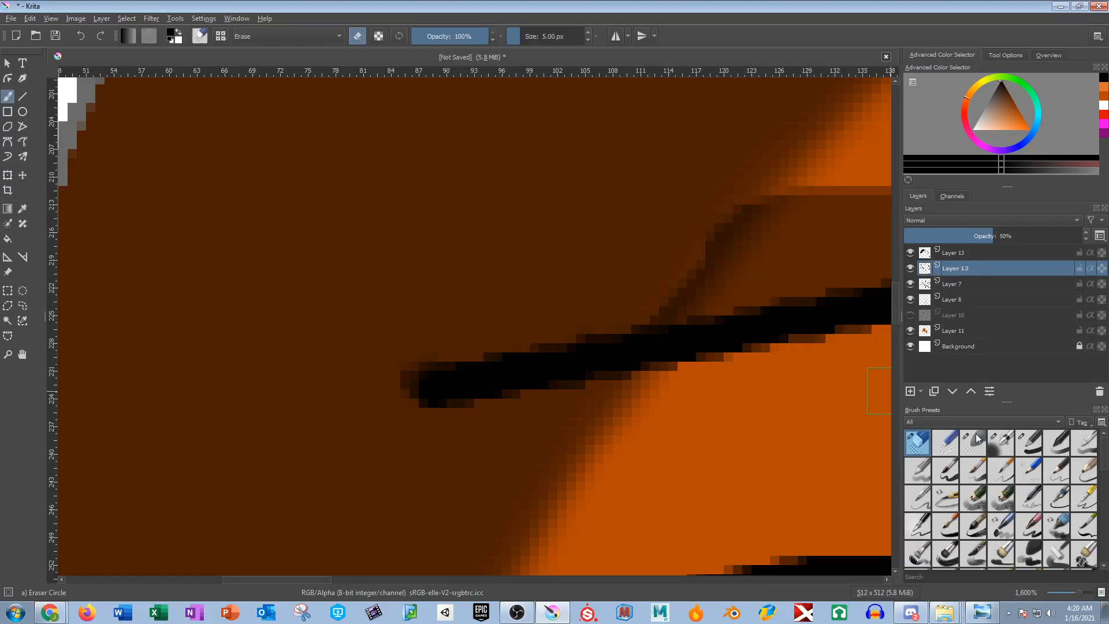
Soften the remaining dark overlap above the lower crease on Layer 12 with the Eraser Soft brush at 20 px.
click(977, 437)
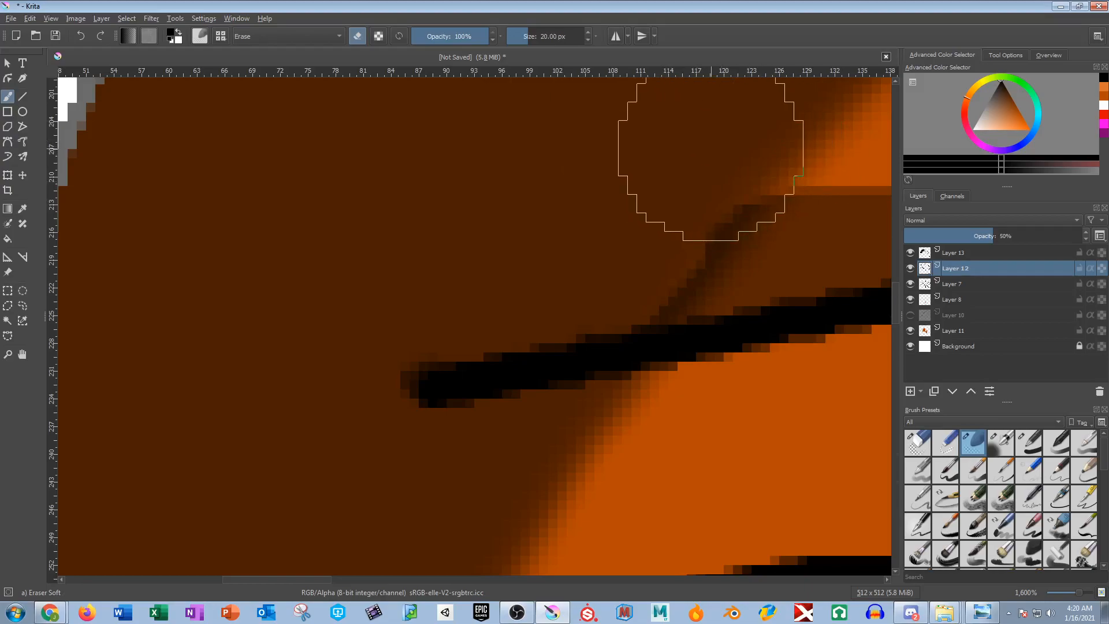
drag(700, 164, 596, 284)
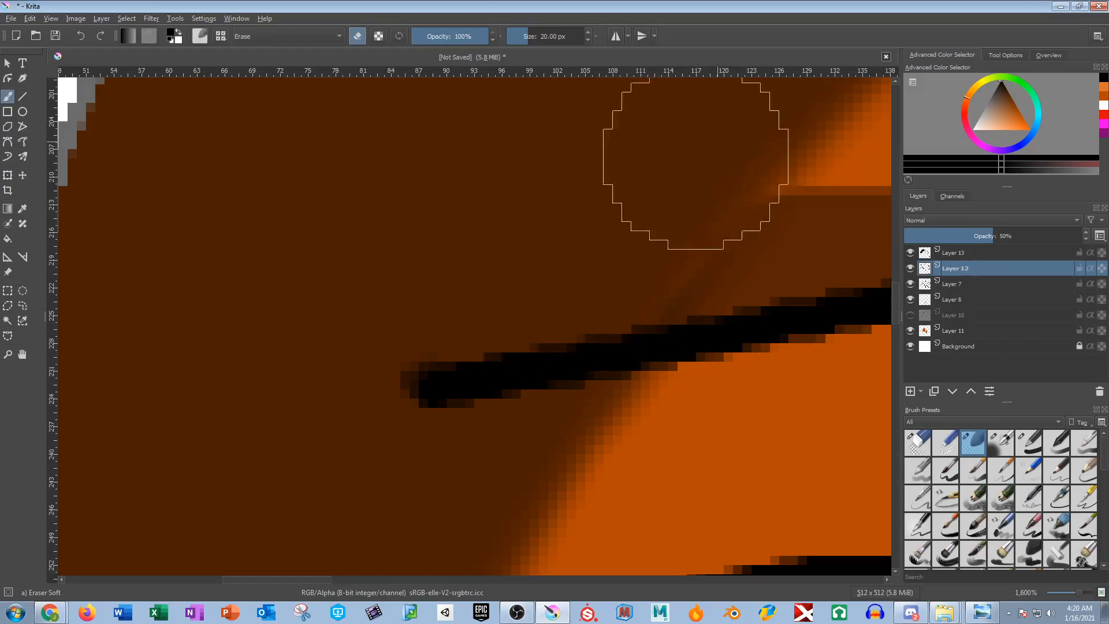
scroll(791, 381, down, 7)
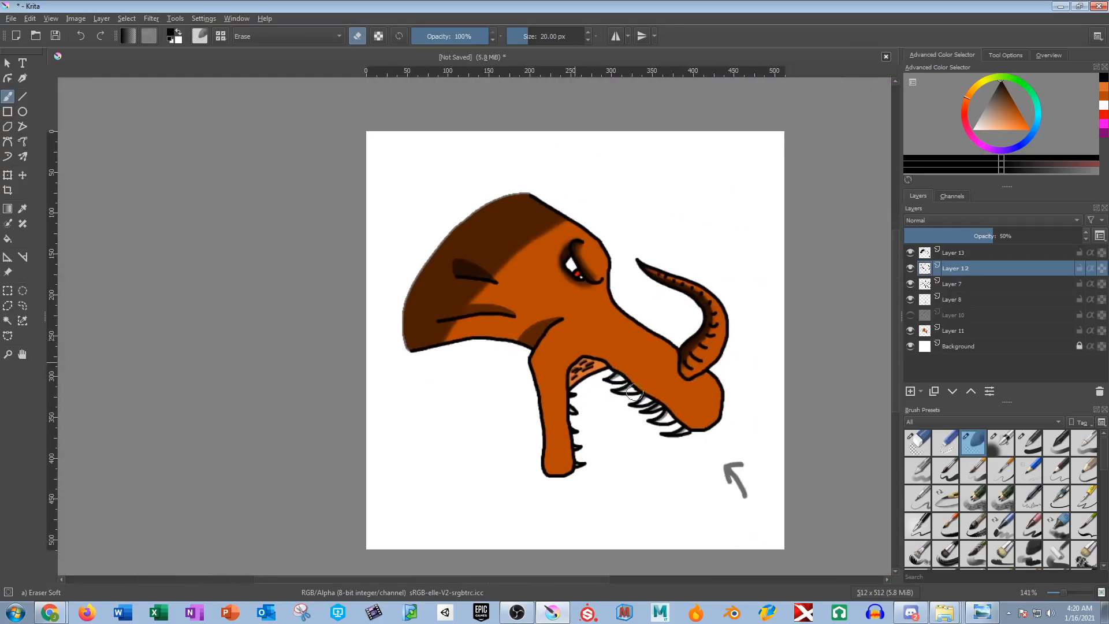
scroll(446, 322, up, 8)
drag(445, 321, 576, 282)
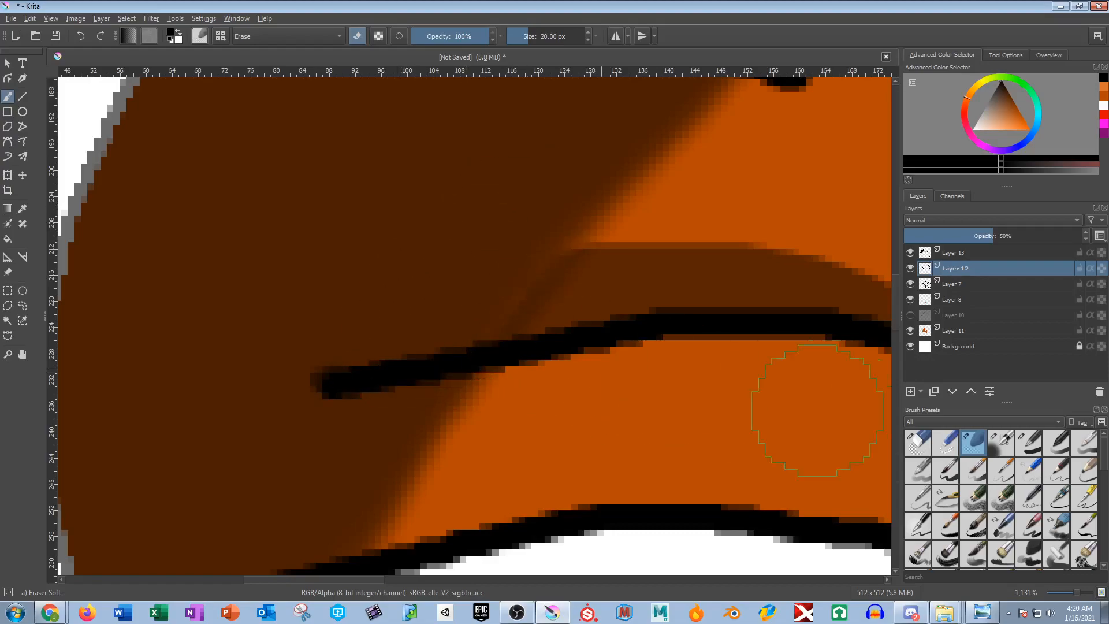
Blend the transition between the frill shadow and the lower crease shadow with the Blender Blur brush at 10 px.
scroll(1026, 512, down, 2)
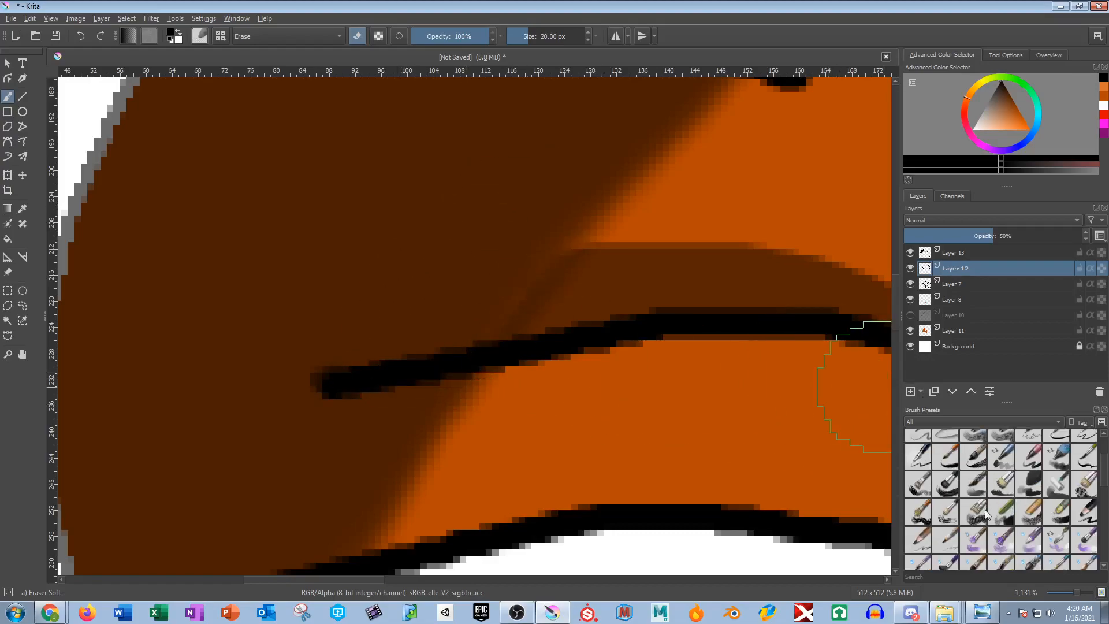
scroll(988, 502, down, 4)
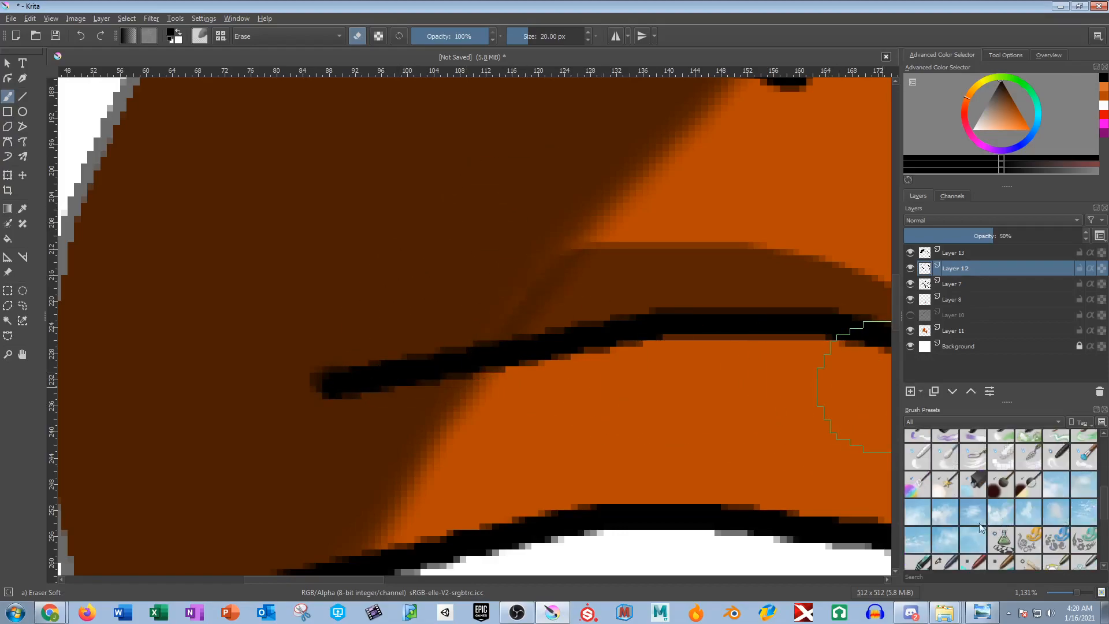
click(944, 456)
scroll(615, 354, up, 1)
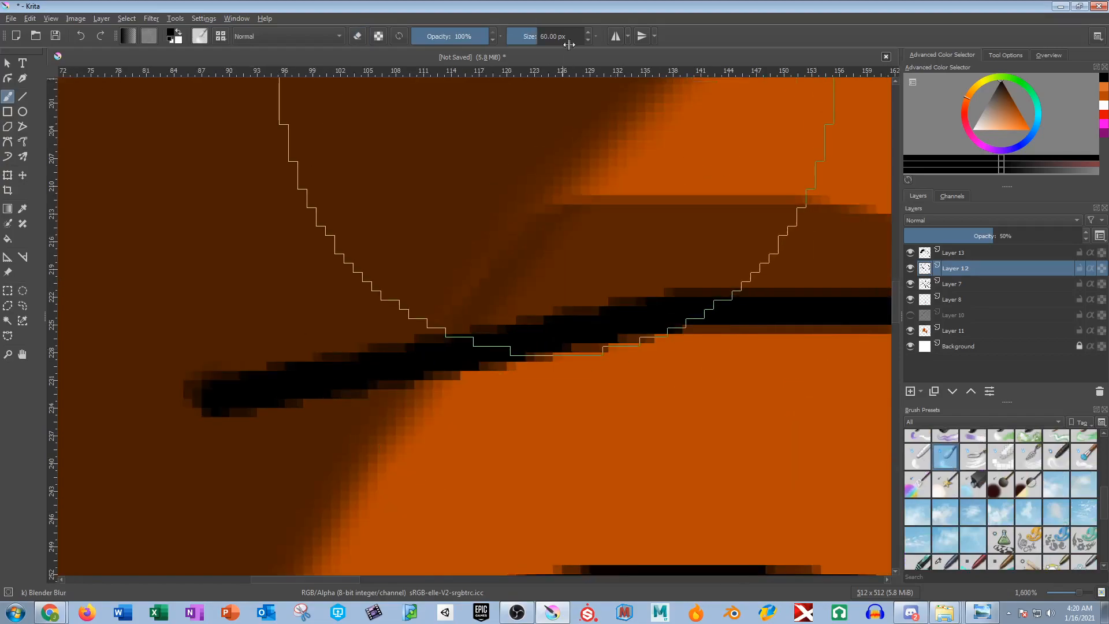
scroll(512, 322, up, 1)
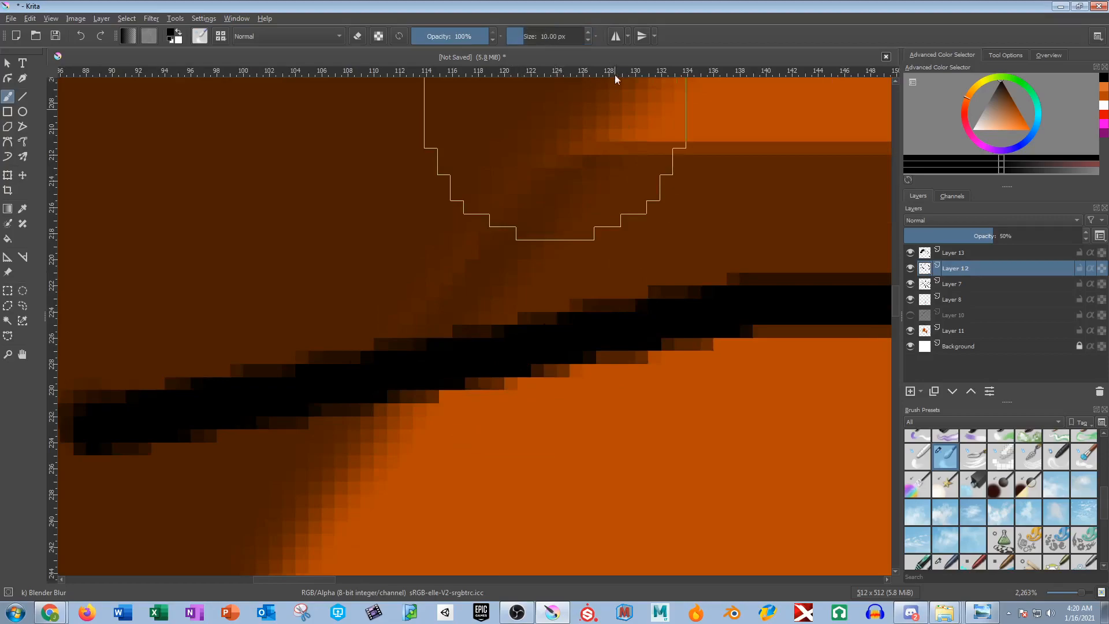
mouse_move(556, 203)
mouse_down()
mouse_move(451, 225)
mouse_move(630, 209)
mouse_move(494, 224)
mouse_move(517, 208)
mouse_move(526, 215)
mouse_move(505, 233)
mouse_move(410, 298)
mouse_move(481, 278)
mouse_move(451, 261)
mouse_move(486, 247)
mouse_move(523, 208)
mouse_move(504, 264)
mouse_move(537, 235)
mouse_move(535, 253)
mouse_move(665, 225)
mouse_move(552, 227)
mouse_move(544, 238)
mouse_move(598, 237)
mouse_move(517, 218)
mouse_move(570, 210)
mouse_move(464, 298)
mouse_move(488, 275)
mouse_move(487, 218)
mouse_move(500, 200)
mouse_move(419, 299)
mouse_move(519, 210)
mouse_move(456, 264)
mouse_move(475, 275)
mouse_move(504, 230)
mouse_move(466, 290)
mouse_move(510, 262)
mouse_move(473, 267)
mouse_move(458, 336)
mouse_up()
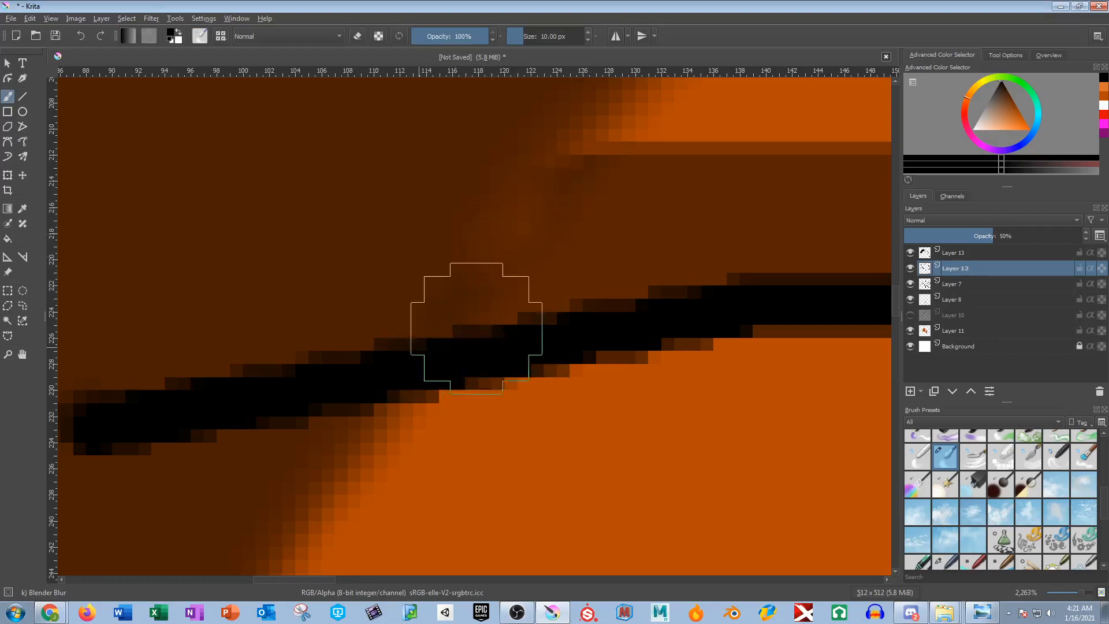
Examine the blended lower crease, the upper crease shadow and the shadow beside the jaw for remaining overlaps.
scroll(647, 282, down, 7)
drag(621, 281, 535, 244)
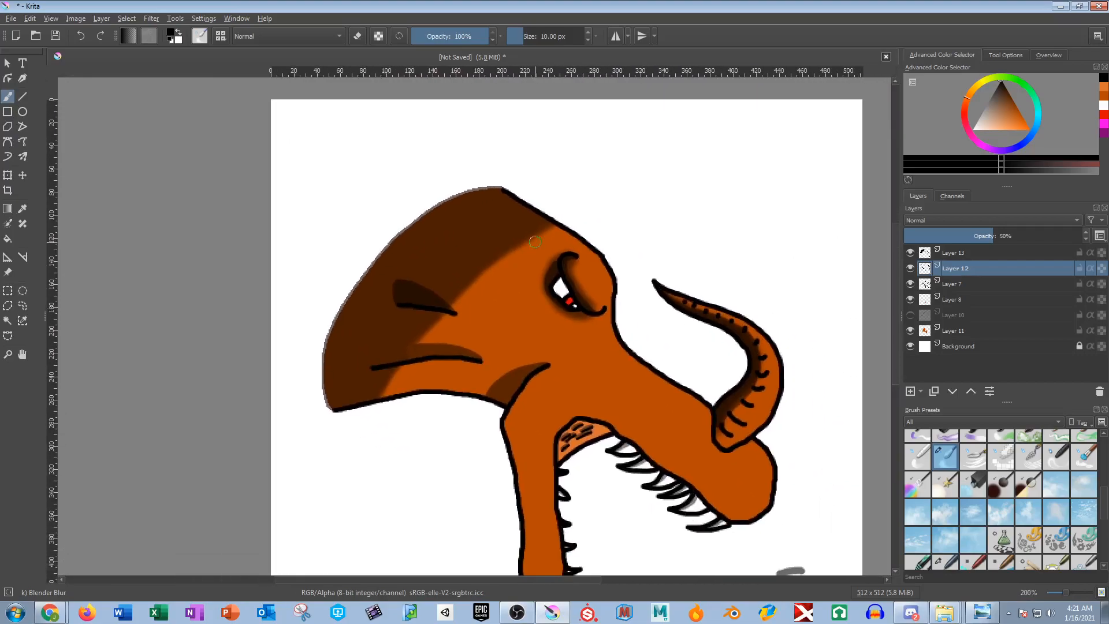
scroll(501, 278, up, 5)
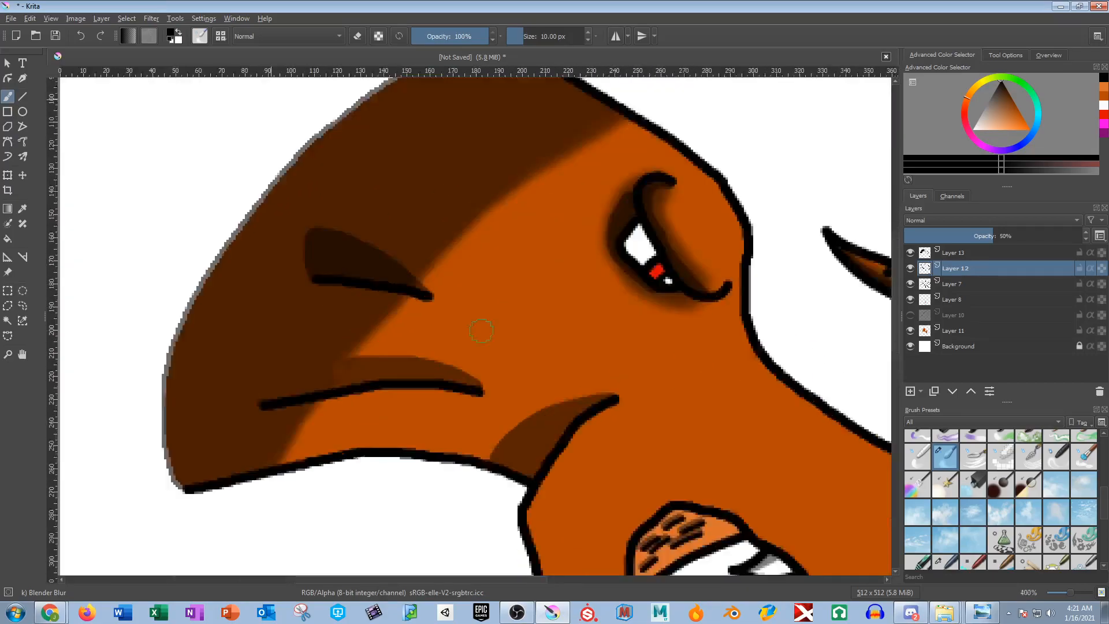
scroll(515, 374, down, 1)
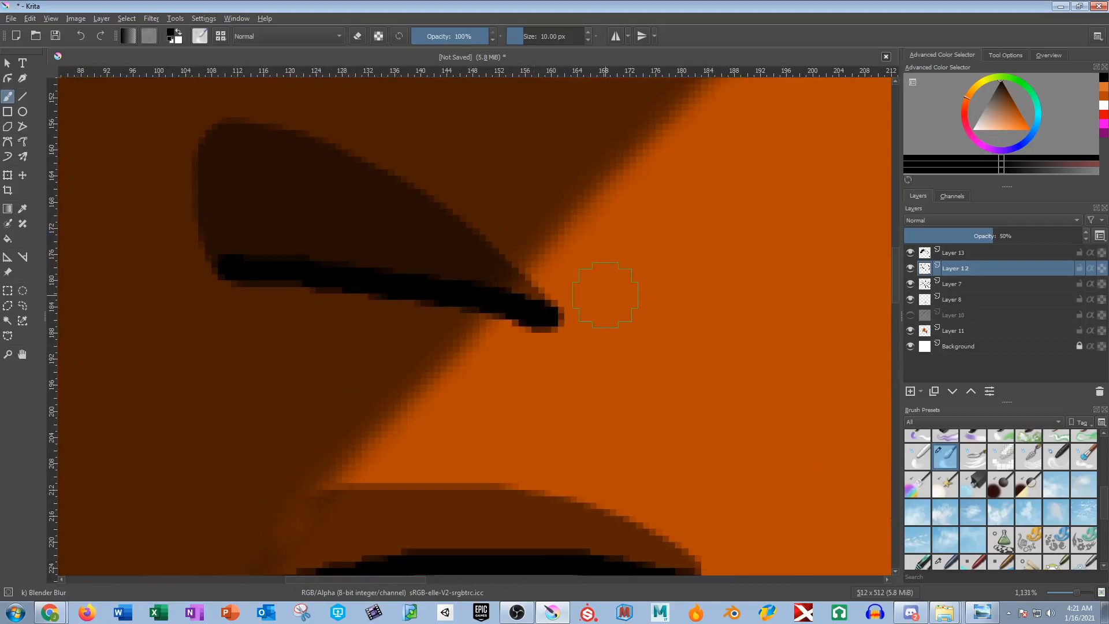
drag(605, 316, 681, 244)
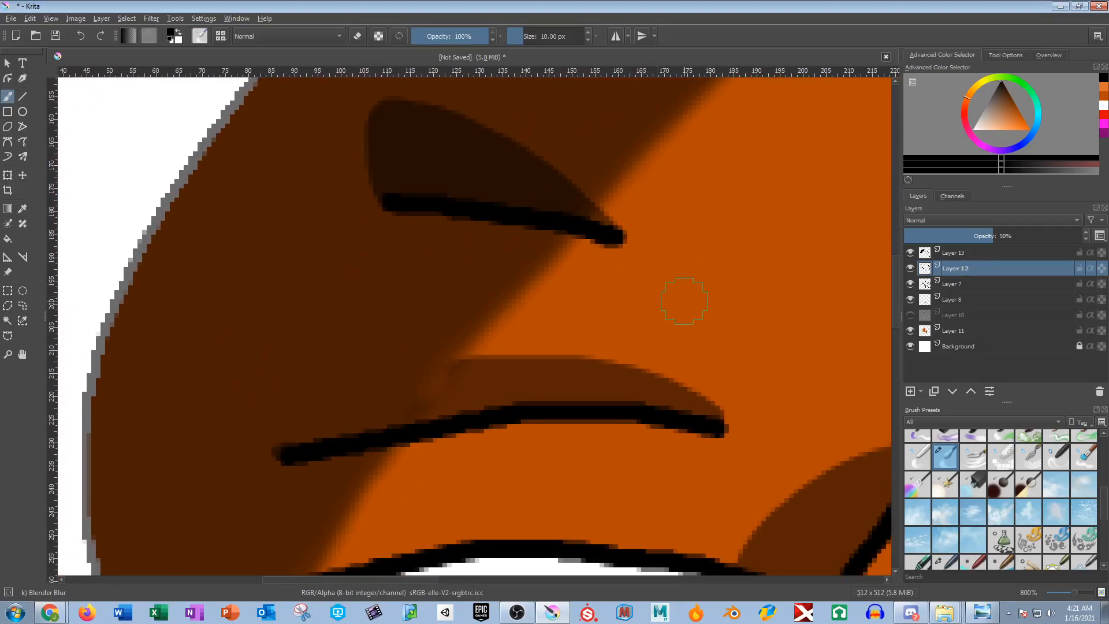
drag(678, 333, 223, 170)
drag(532, 312, 488, 247)
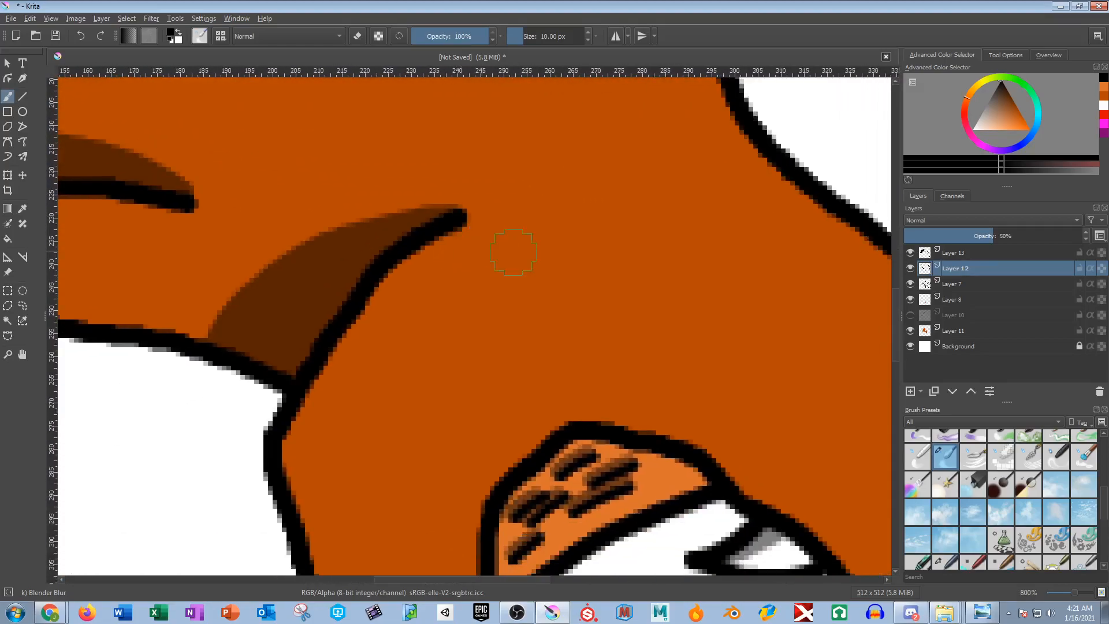
Draw a curved tongue outline hanging from the mouth with a short inner crease on Layer 7, using the Basic-1 brush at 3 px.
scroll(607, 285, down, 3)
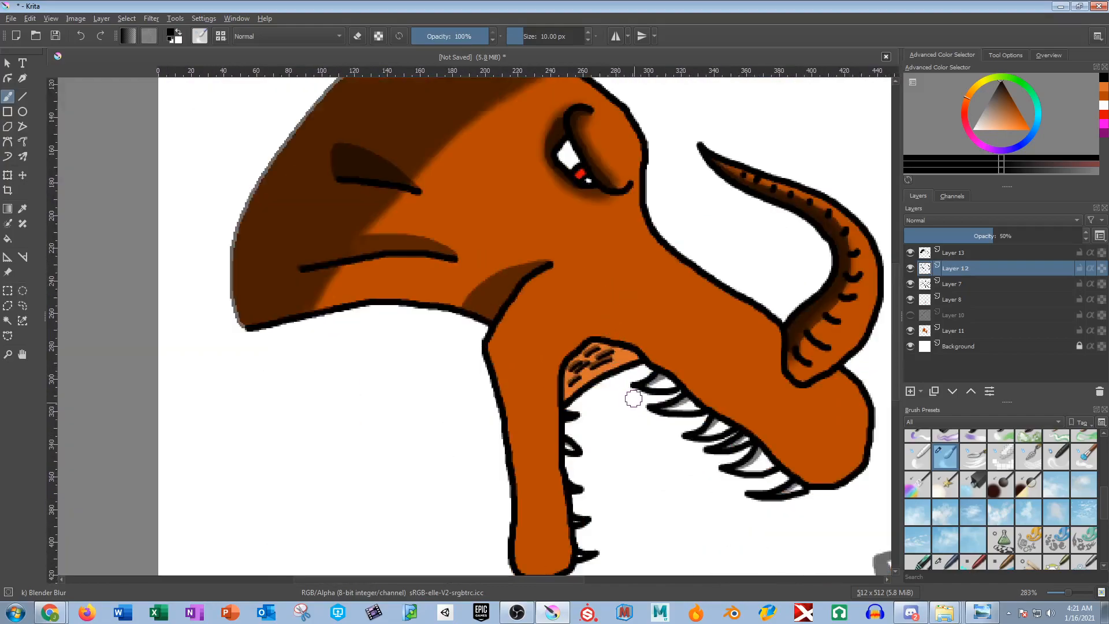
scroll(606, 398, up, 1)
scroll(599, 386, up, 1)
scroll(609, 396, up, 1)
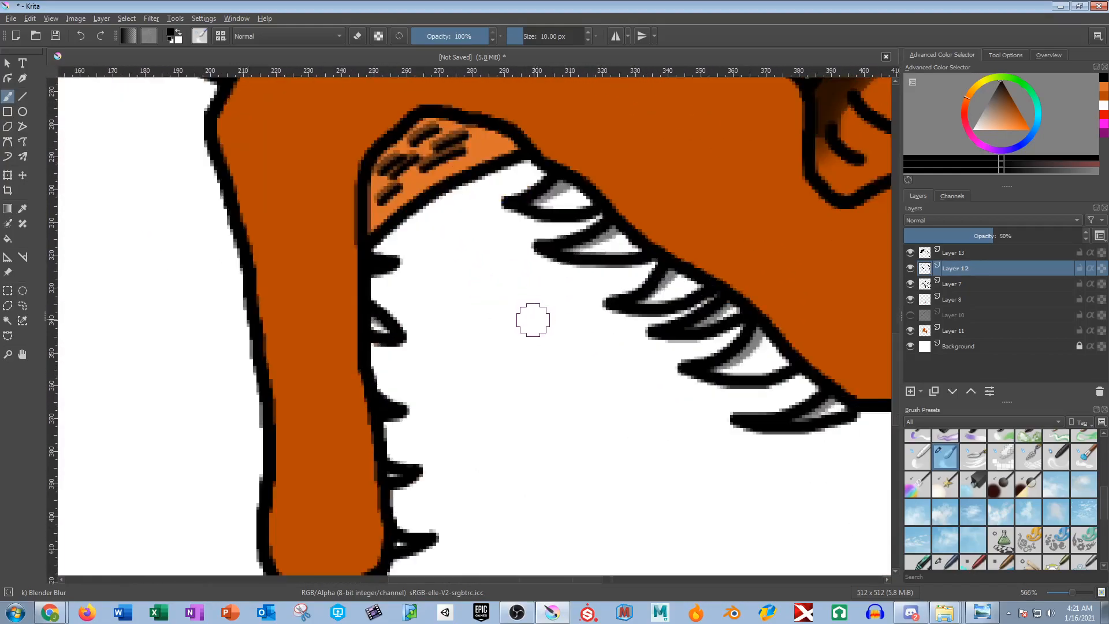
click(953, 284)
scroll(1048, 487, up, 5)
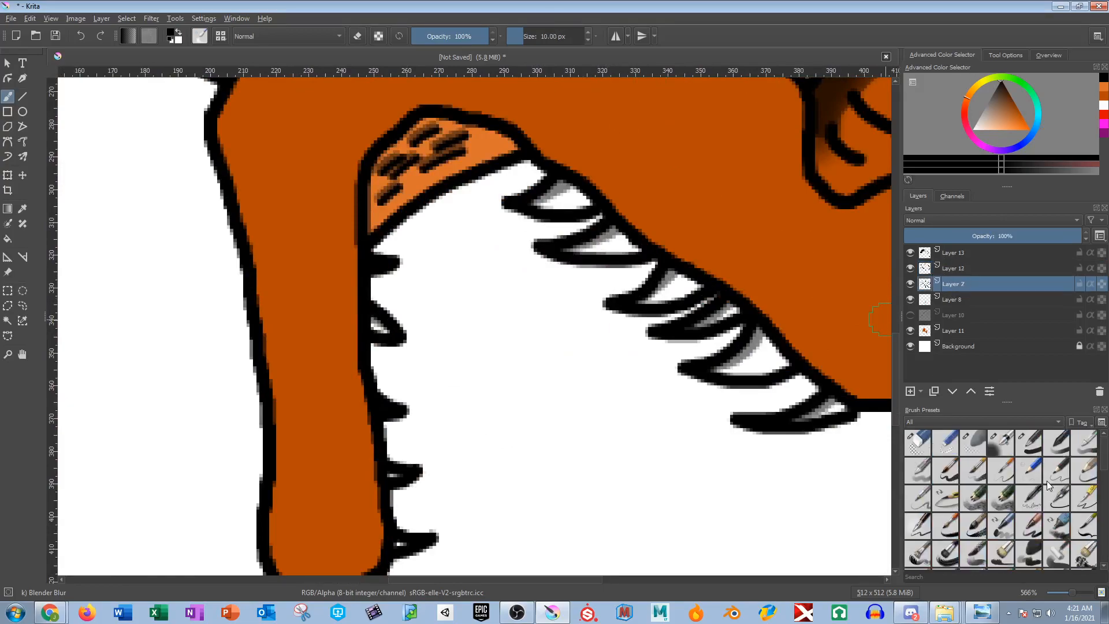
click(1029, 443)
click(538, 31)
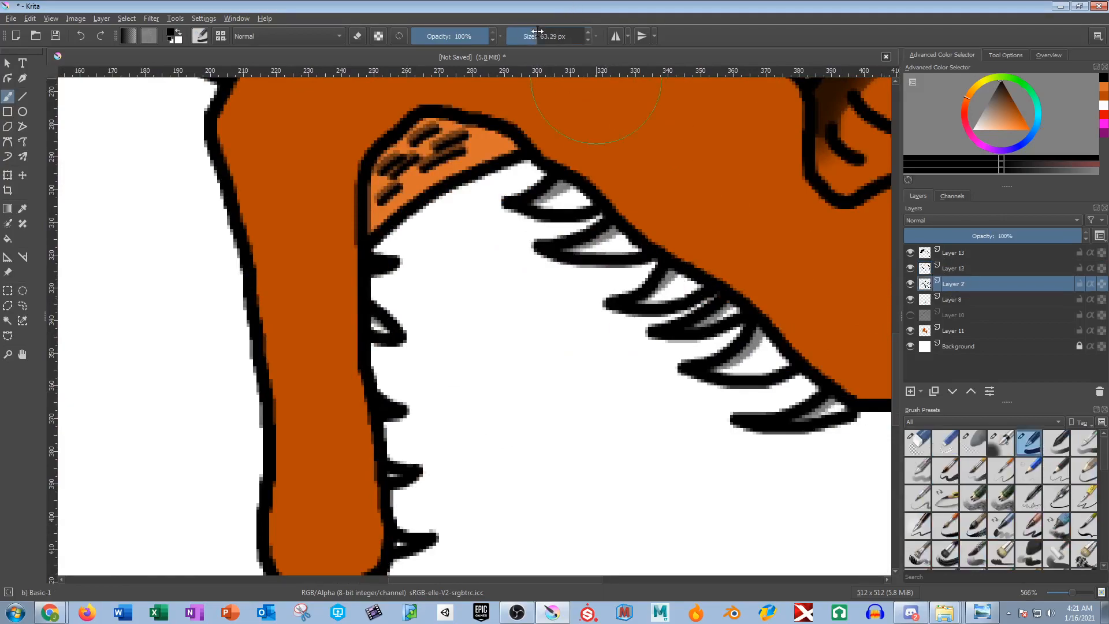
text(3)
key(Return)
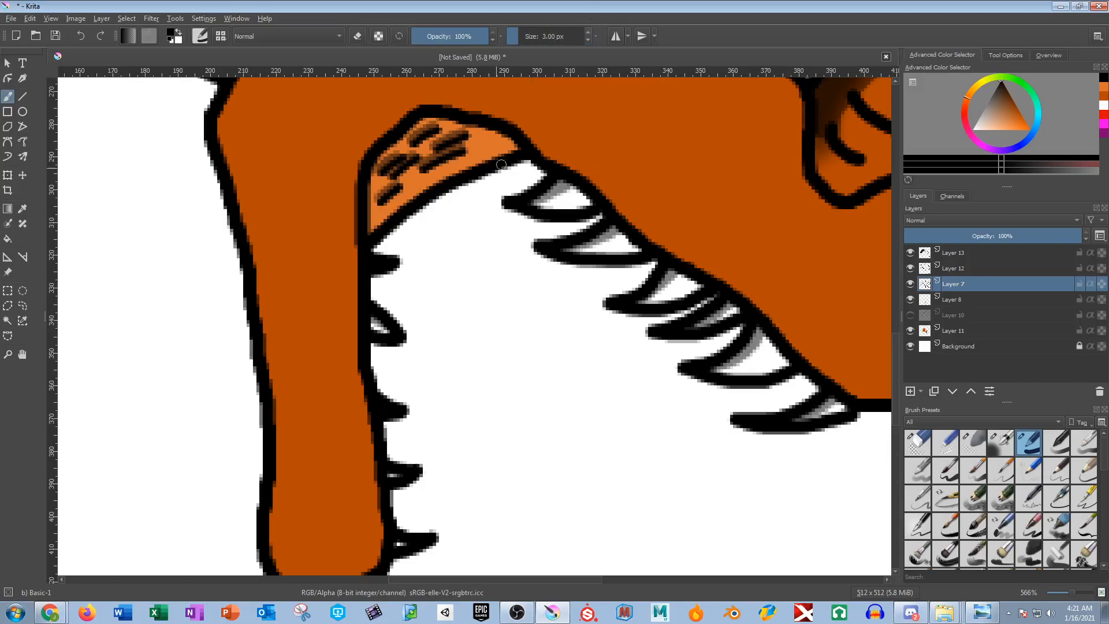
mouse_move(433, 196)
mouse_down()
mouse_move(472, 225)
mouse_move(512, 283)
mouse_move(510, 388)
mouse_move(521, 434)
mouse_move(616, 544)
mouse_move(612, 555)
mouse_move(574, 562)
mouse_move(540, 551)
mouse_move(455, 466)
mouse_move(442, 433)
mouse_move(439, 341)
mouse_move(378, 238)
mouse_up()
scroll(537, 294, down, 1)
drag(537, 294, 522, 245)
drag(462, 201, 465, 296)
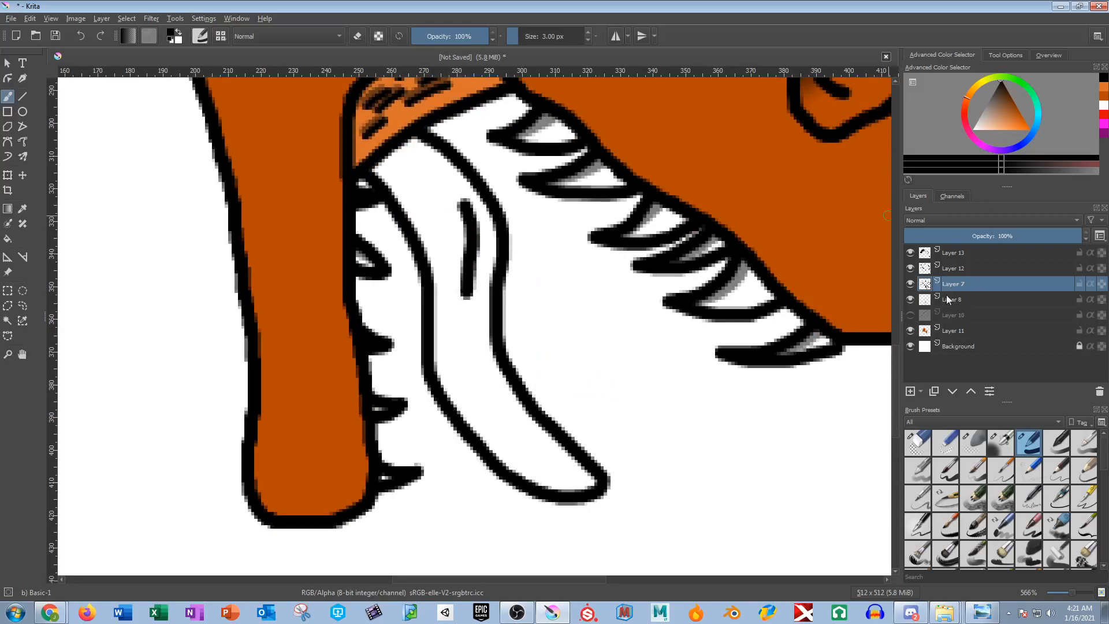
Make Layer 11 active and choose a muted red as the paint color for the tongue.
click(958, 334)
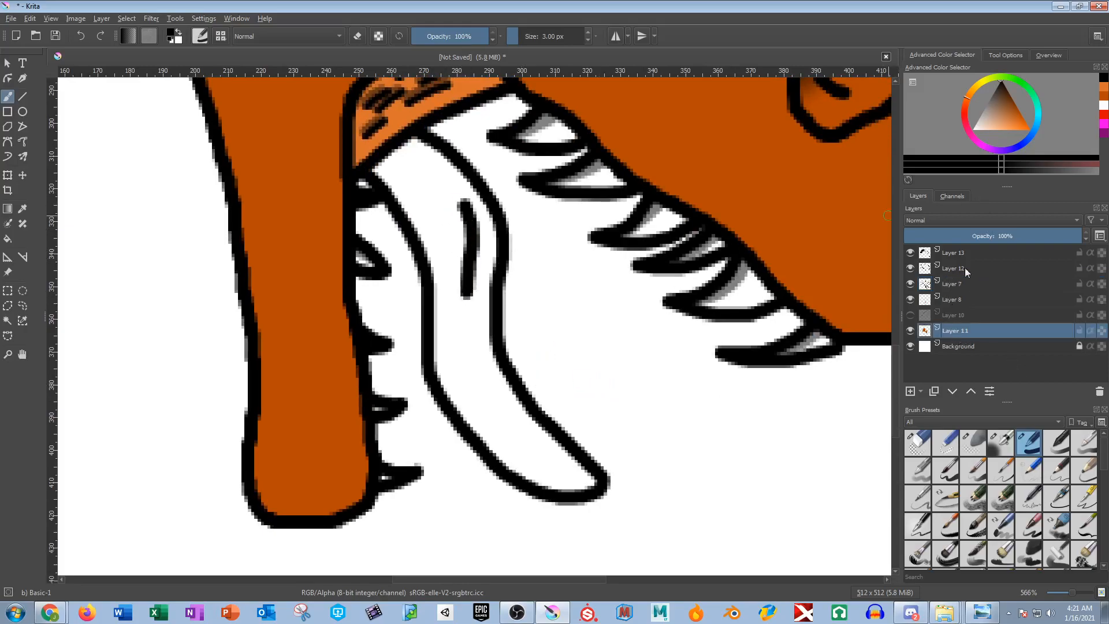
click(963, 106)
click(1010, 113)
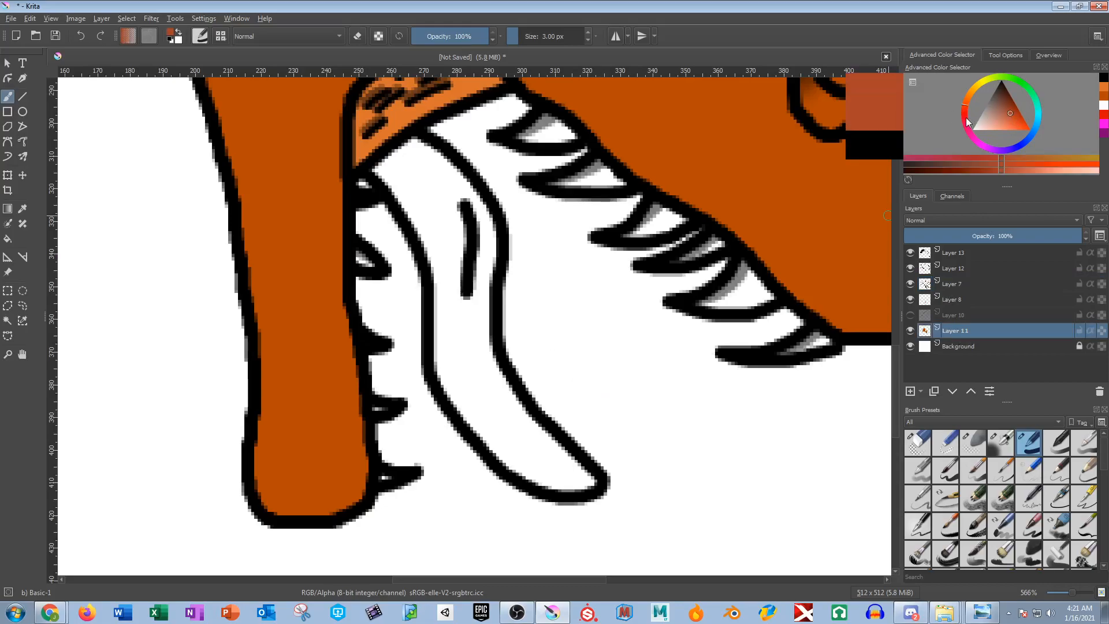
click(965, 111)
click(1011, 117)
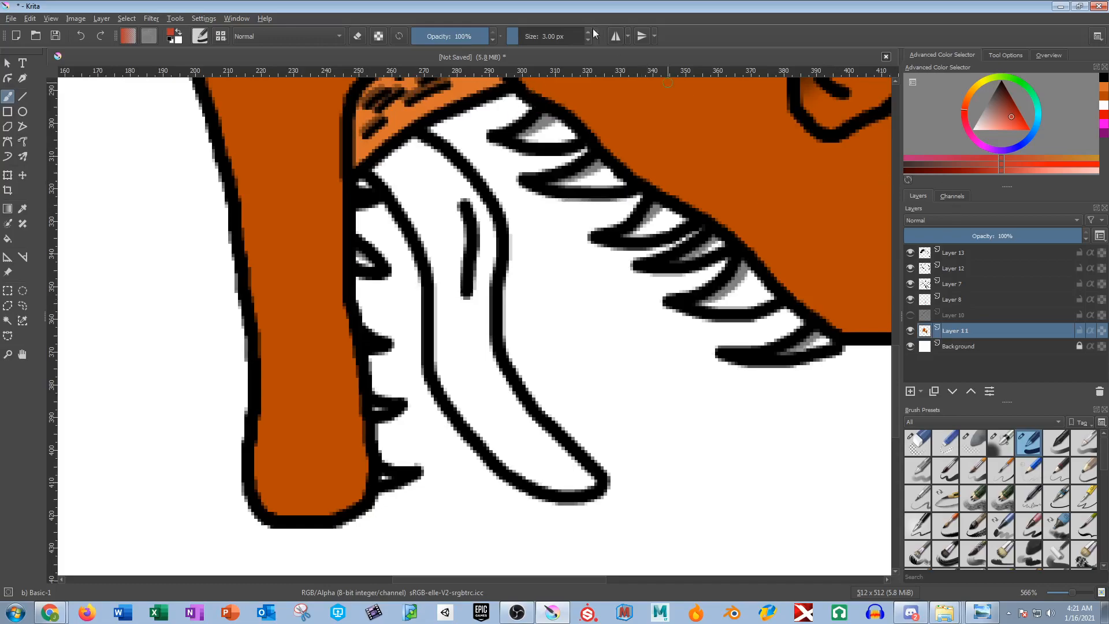
click(551, 36)
drag(551, 36, 523, 36)
mouse_move(433, 186)
mouse_down()
mouse_move(388, 171)
mouse_move(417, 143)
mouse_move(434, 155)
mouse_move(468, 202)
mouse_move(485, 260)
mouse_up()
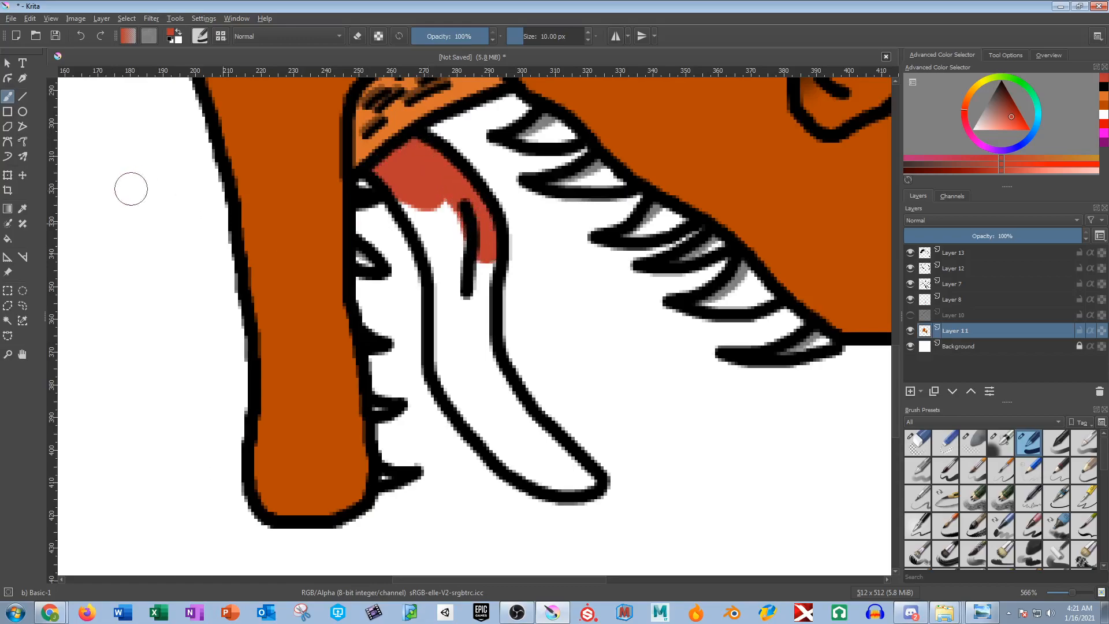
key(ctrl+z)
Select the tongue's interior with the contiguous selection tool and grow the selection into its black outline.
click(7, 319)
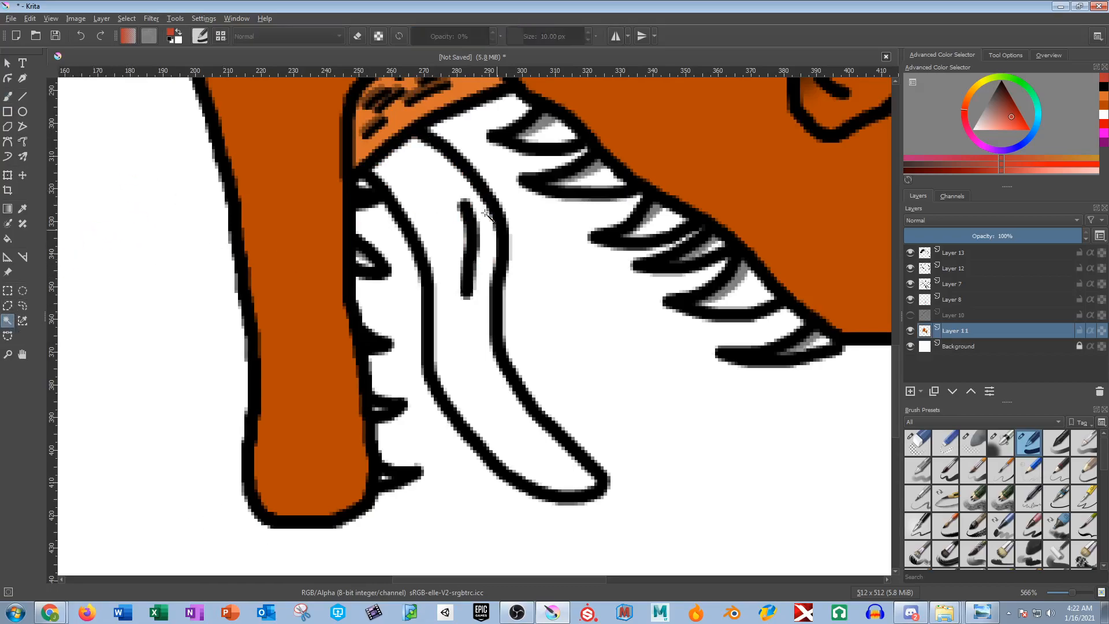
click(413, 271)
click(126, 18)
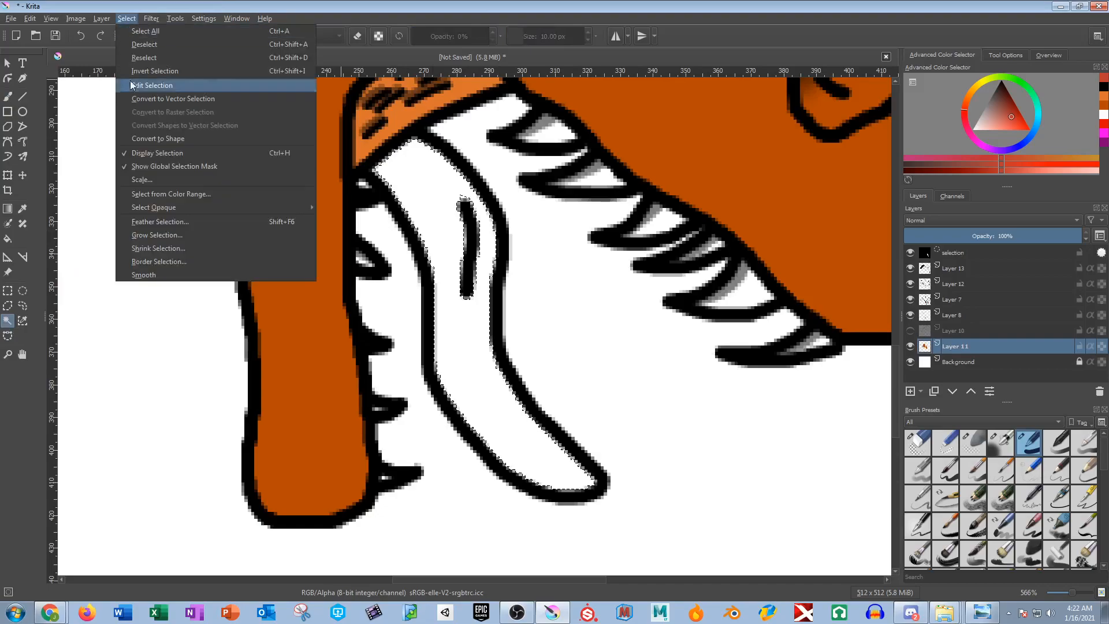
click(176, 242)
key(Return)
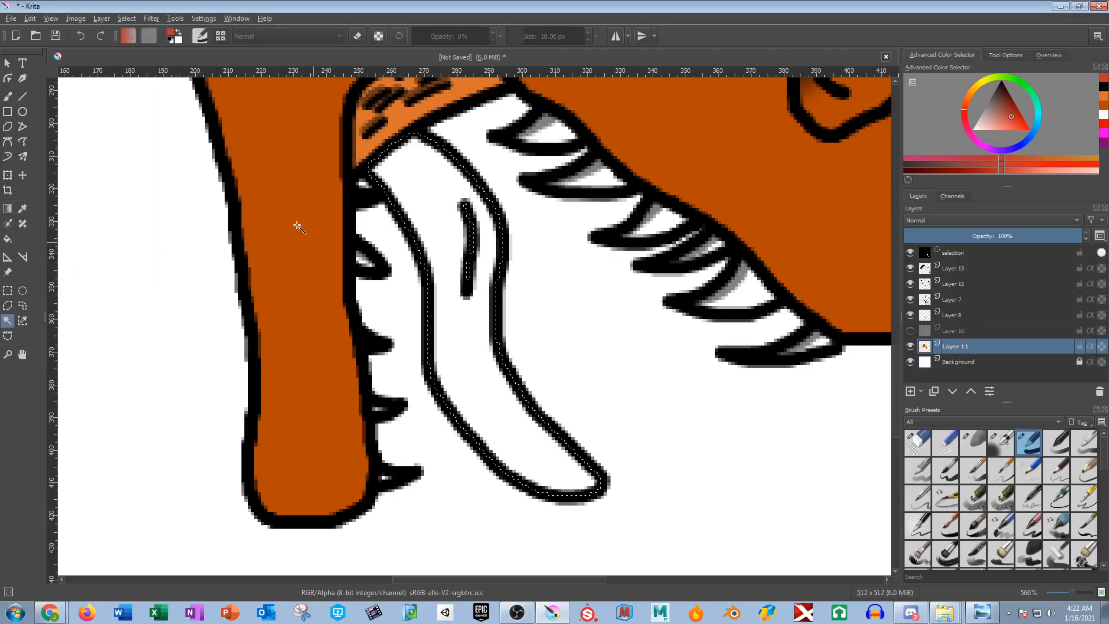
Paint the whole selected tongue red on Layer 11 with the Basic-1 brush at about 83 px.
click(8, 97)
drag(168, 87, 196, 87)
drag(520, 235, 557, 470)
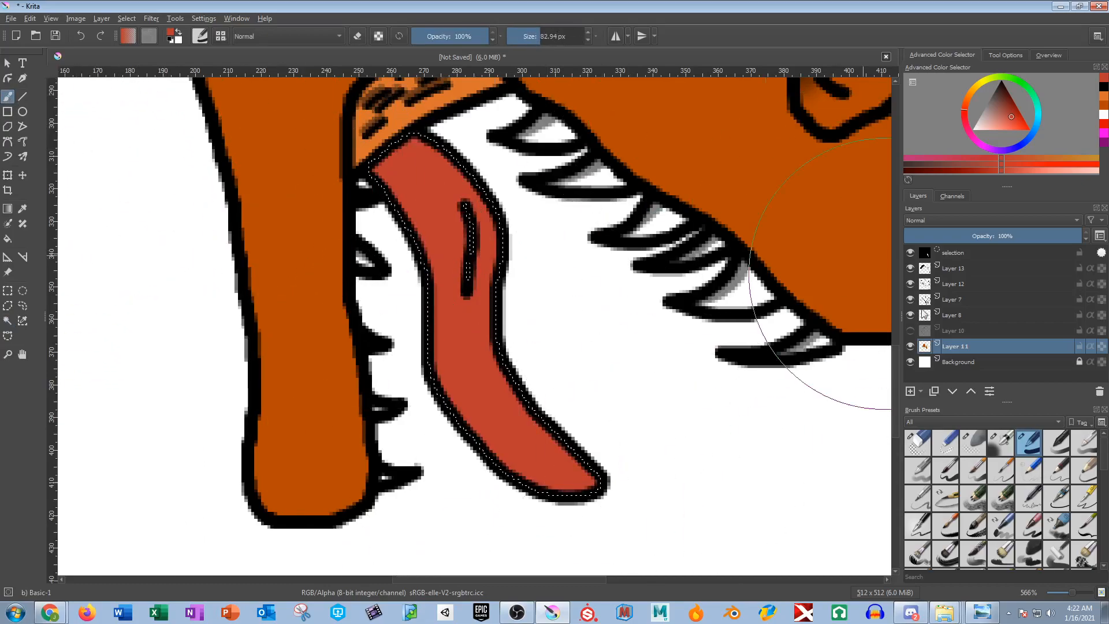
Paint a black shadow on Layer 12 across the tongue's root and down its jaw-side edge, using the brush at 10 px.
click(956, 269)
click(954, 285)
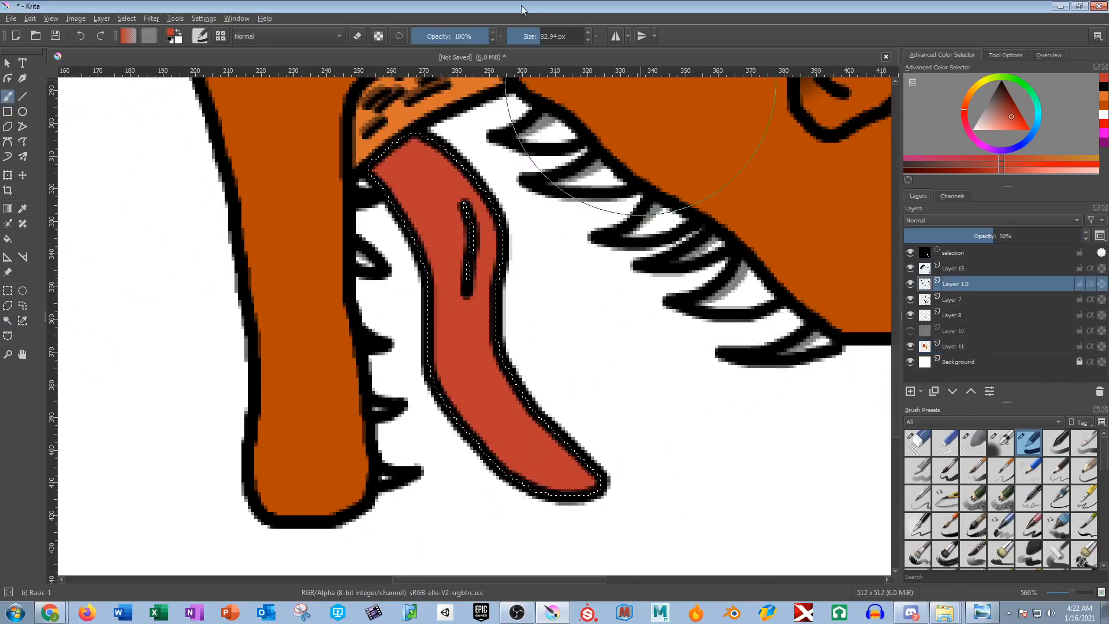
mouse_move(535, 41)
mouse_down()
mouse_move(572, 40)
mouse_move(524, 39)
mouse_up()
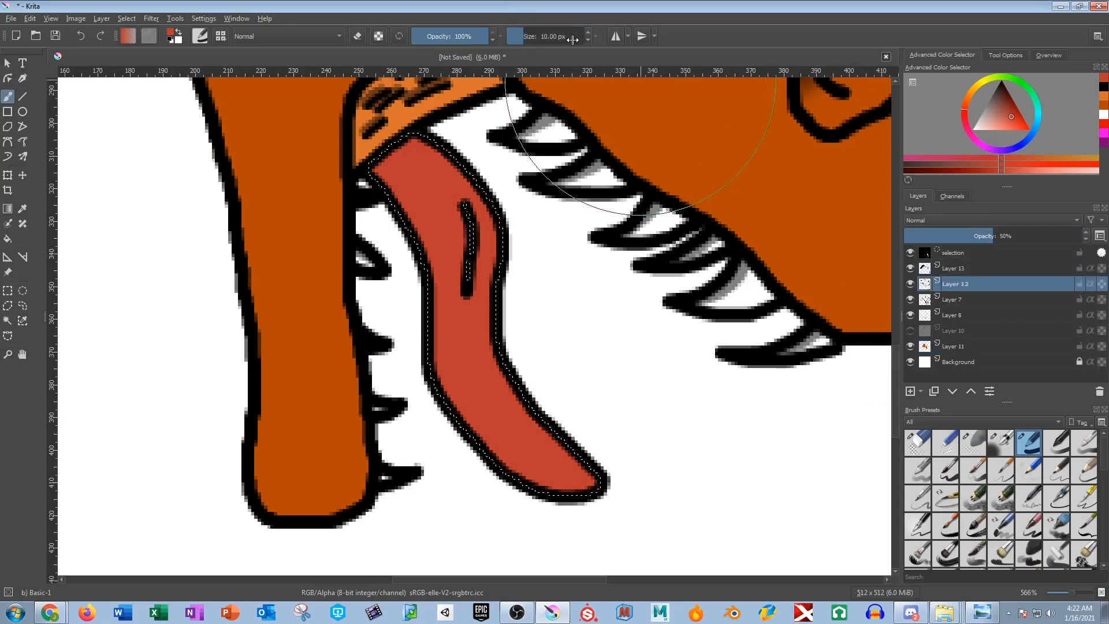
key(d)
scroll(482, 239, up, 2)
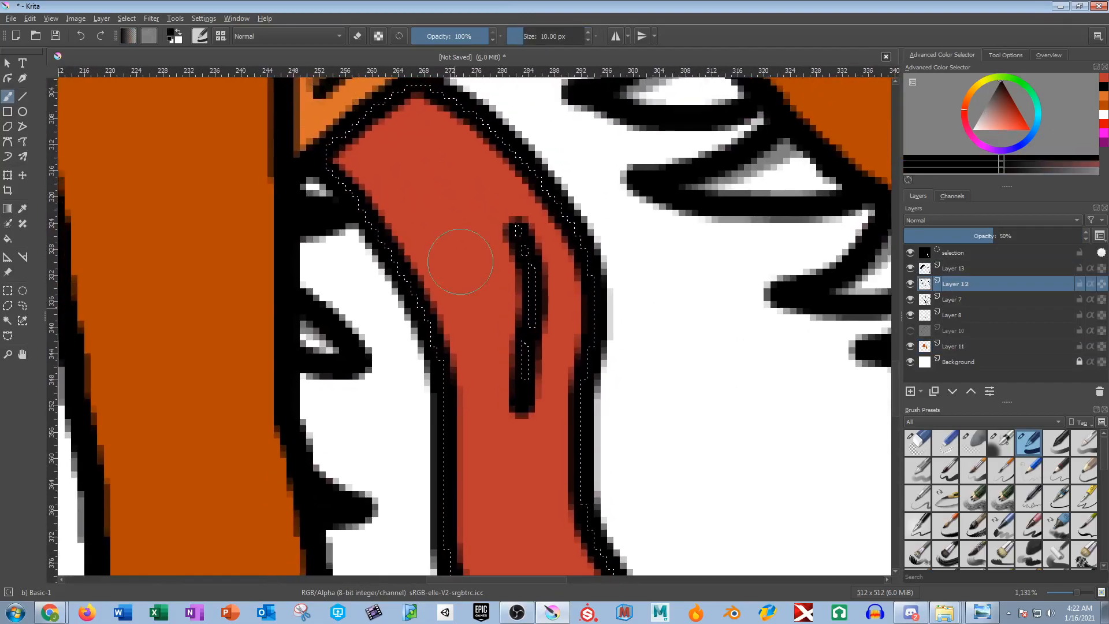
scroll(444, 241, down, 2)
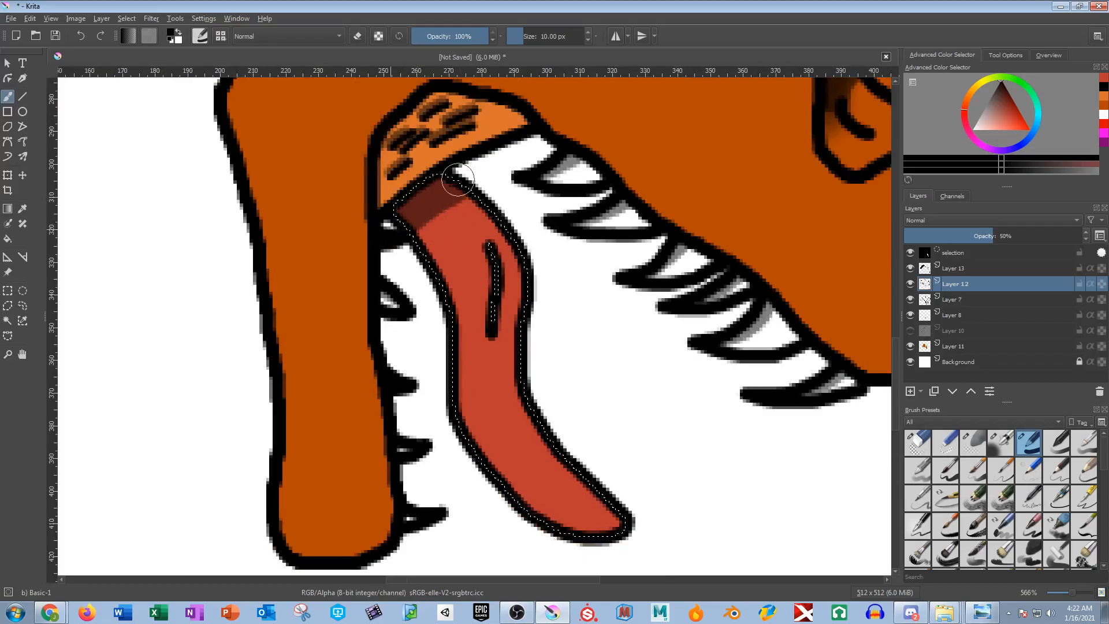
drag(377, 269, 377, 277)
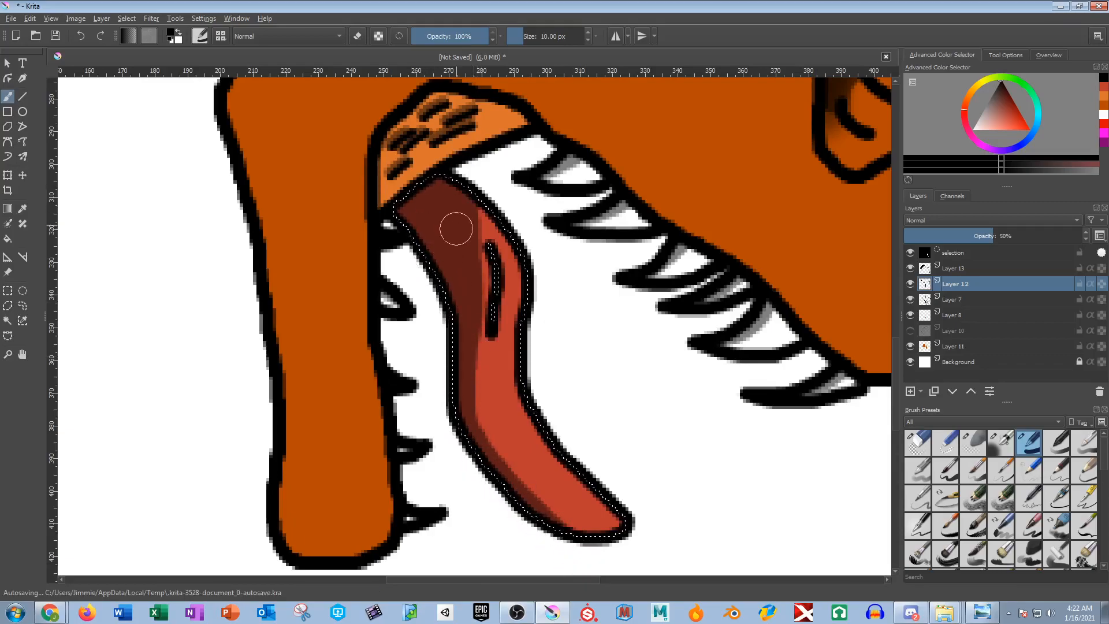
drag(479, 297, 473, 324)
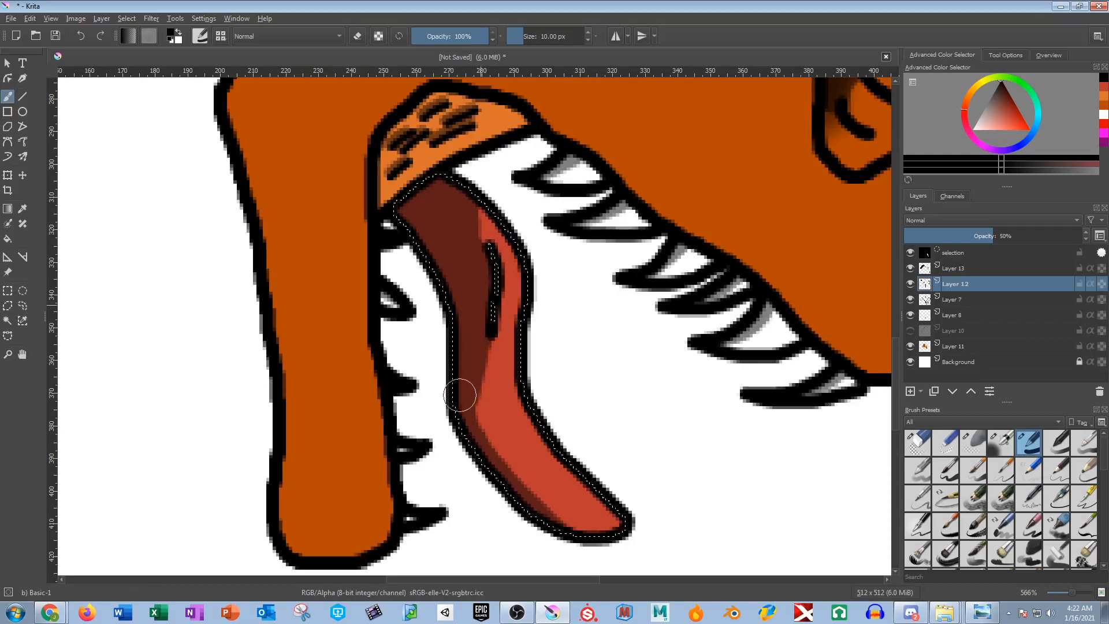
Add a layer above Layer 12, set its opacity to 56%, and paint a darker black shadow at the tongue's root.
scroll(454, 238, down, 3)
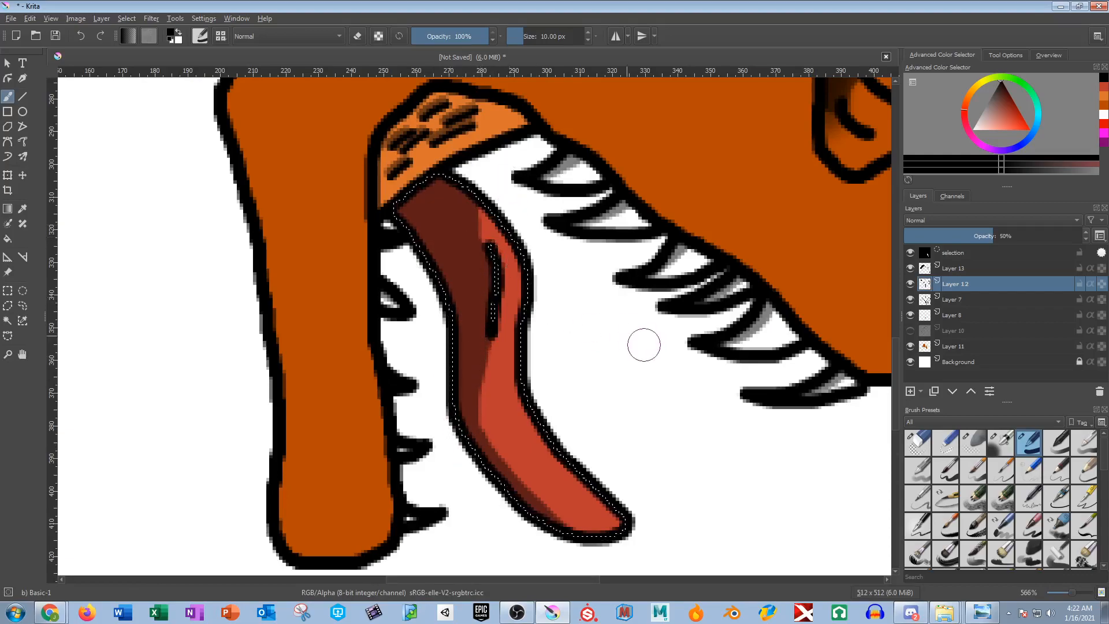
scroll(605, 328, up, 1)
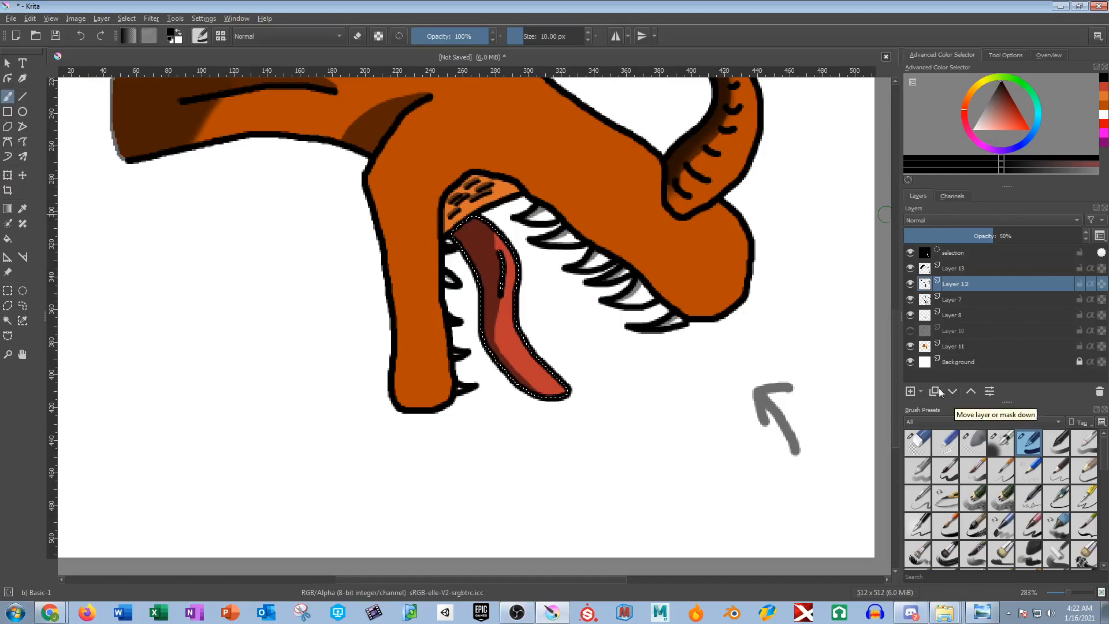
click(910, 392)
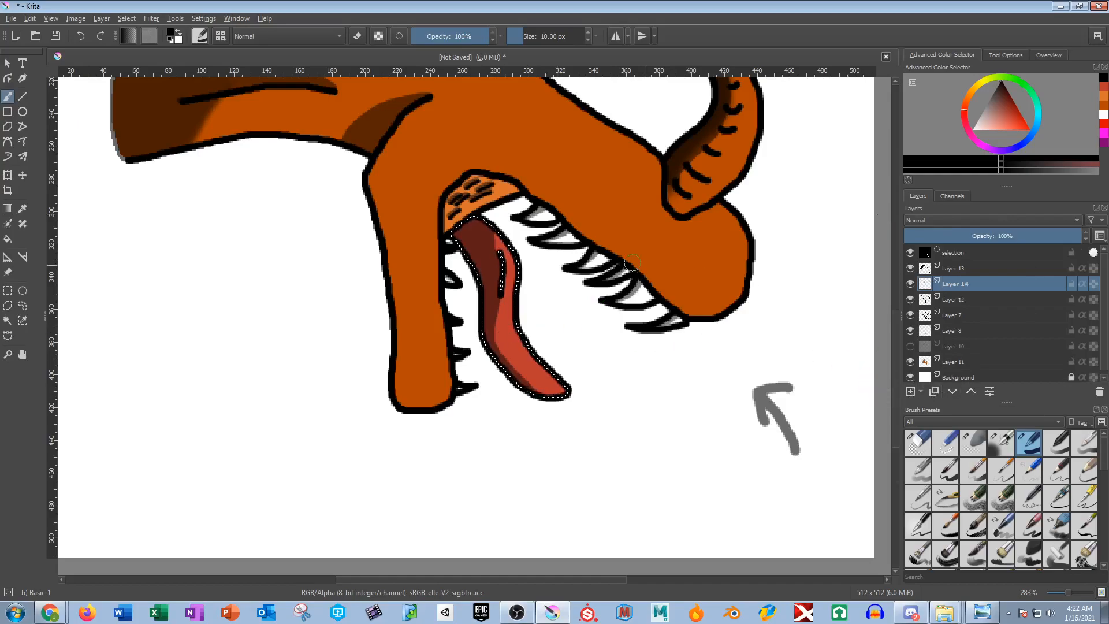
scroll(485, 229, up, 1)
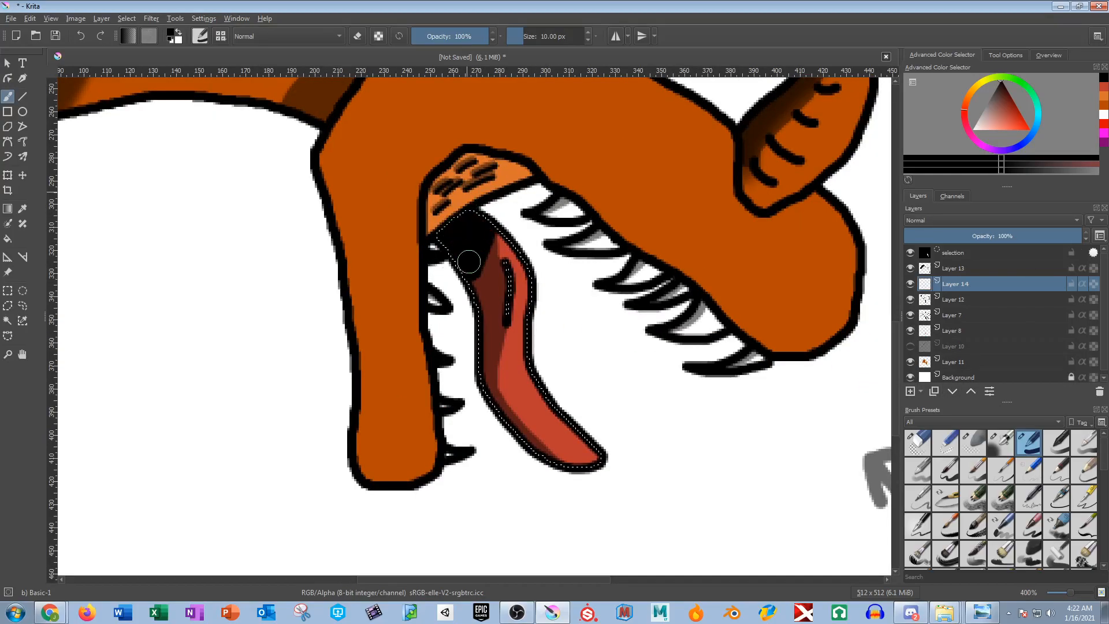
drag(989, 235, 1003, 236)
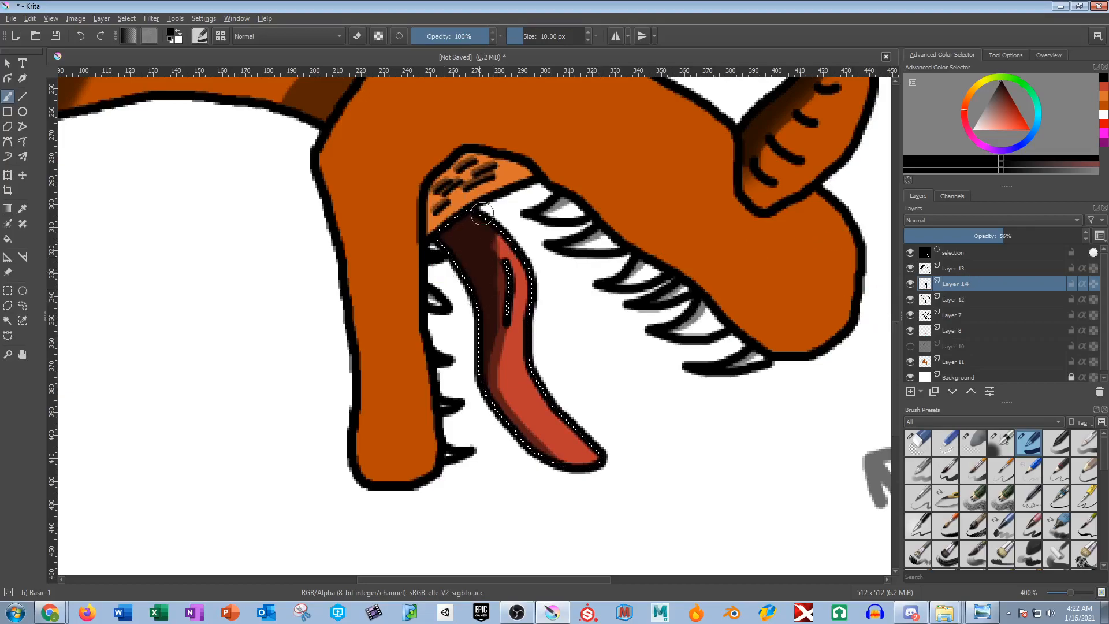
drag(482, 229, 651, 508)
drag(369, 185, 472, 376)
drag(470, 263, 499, 208)
Select the frill's shadow area and paint a darker band along its outer edge on Layer 14 with a 40 px brush.
click(534, 36)
scroll(532, 134, down, 2)
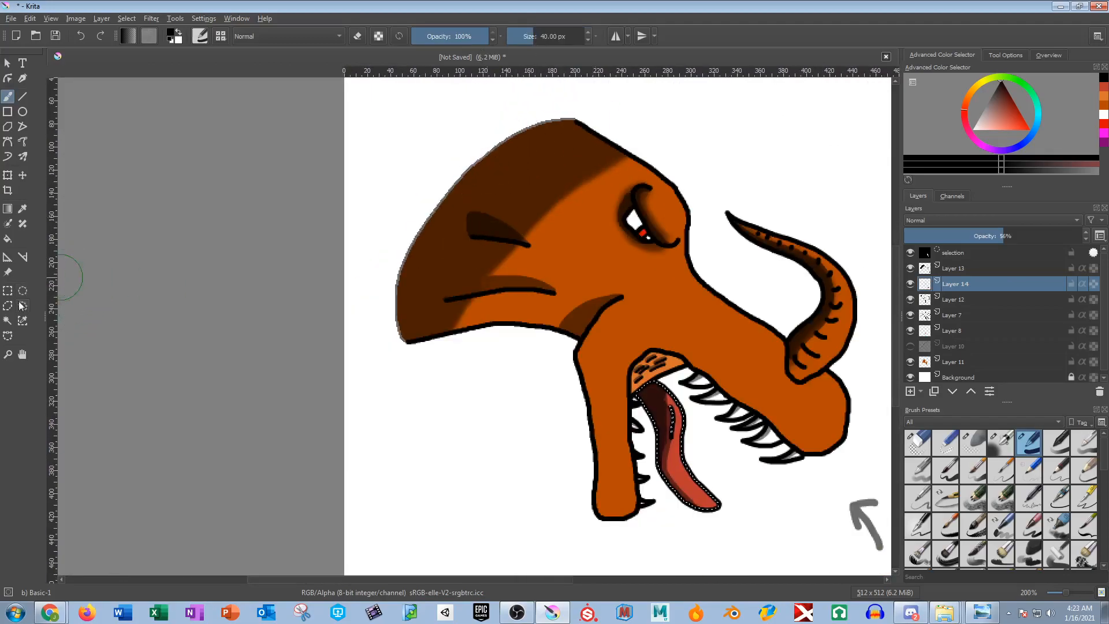
click(8, 321)
click(554, 170)
click(8, 97)
mouse_move(583, 91)
mouse_down()
mouse_move(463, 182)
mouse_move(417, 251)
mouse_move(375, 360)
mouse_up()
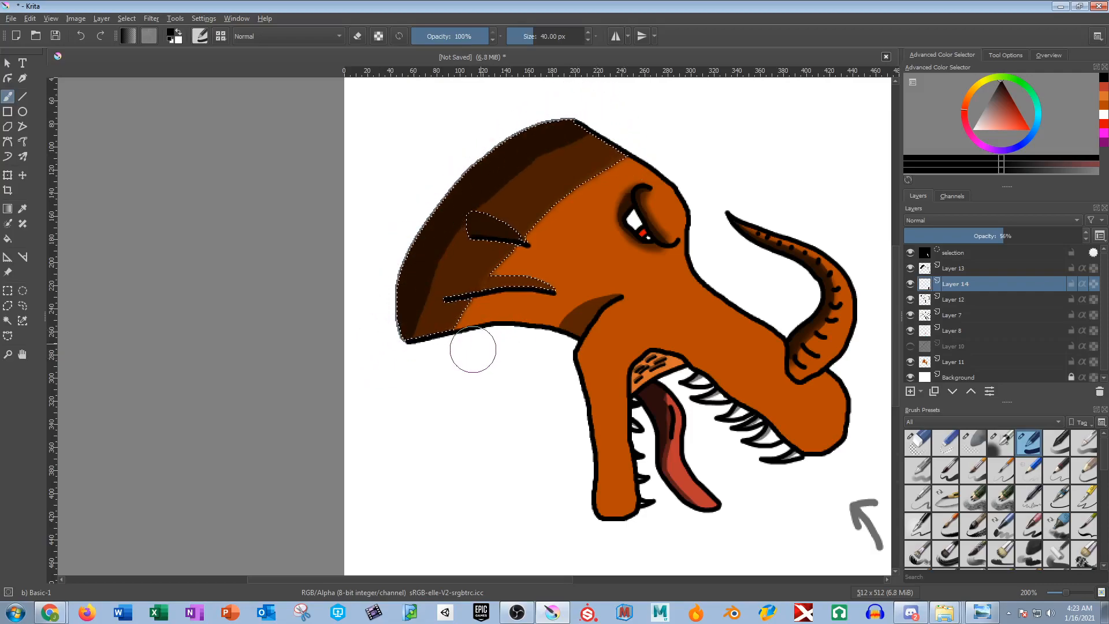
Clear the selection around the frill shadow and review the whole shaded head.
scroll(472, 348, up, 2)
key(ctrl+r)
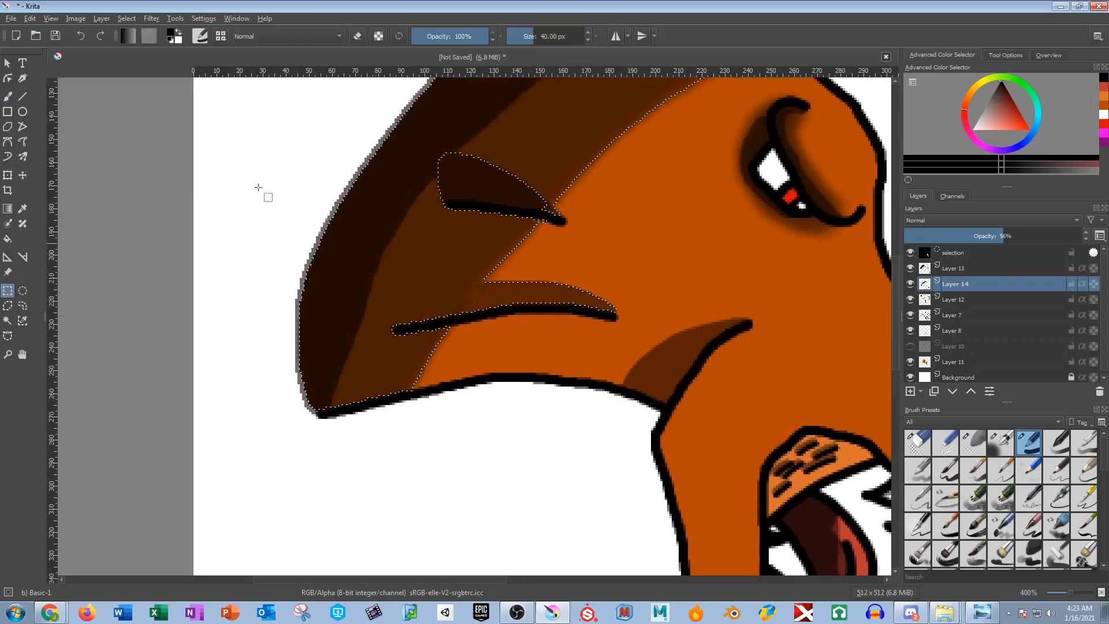
click(246, 191)
scroll(606, 302, down, 3)
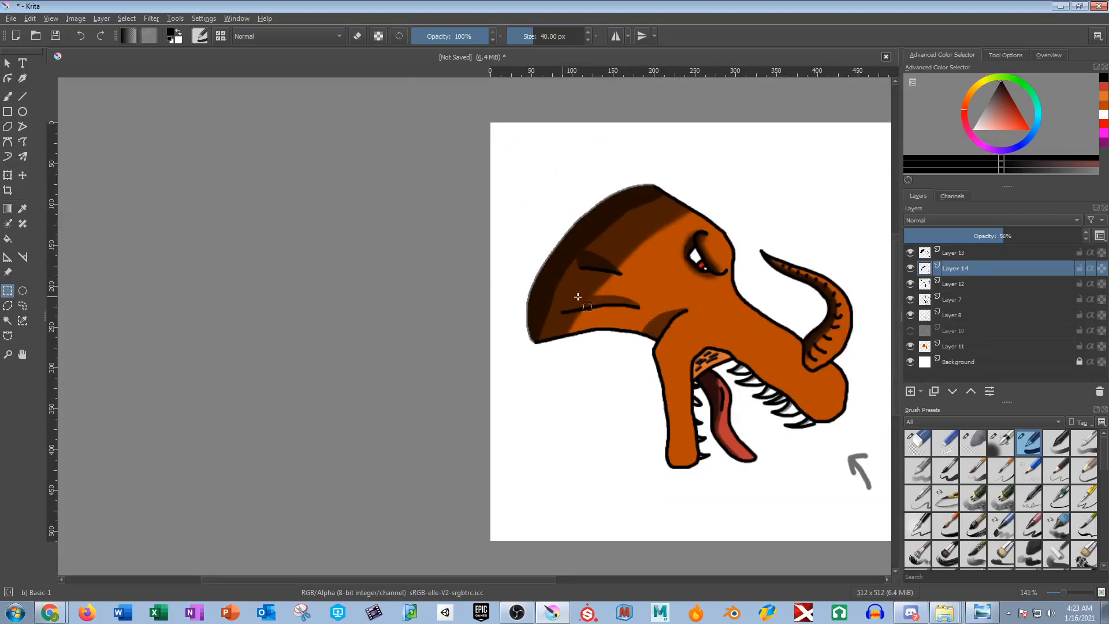
drag(573, 292, 504, 294)
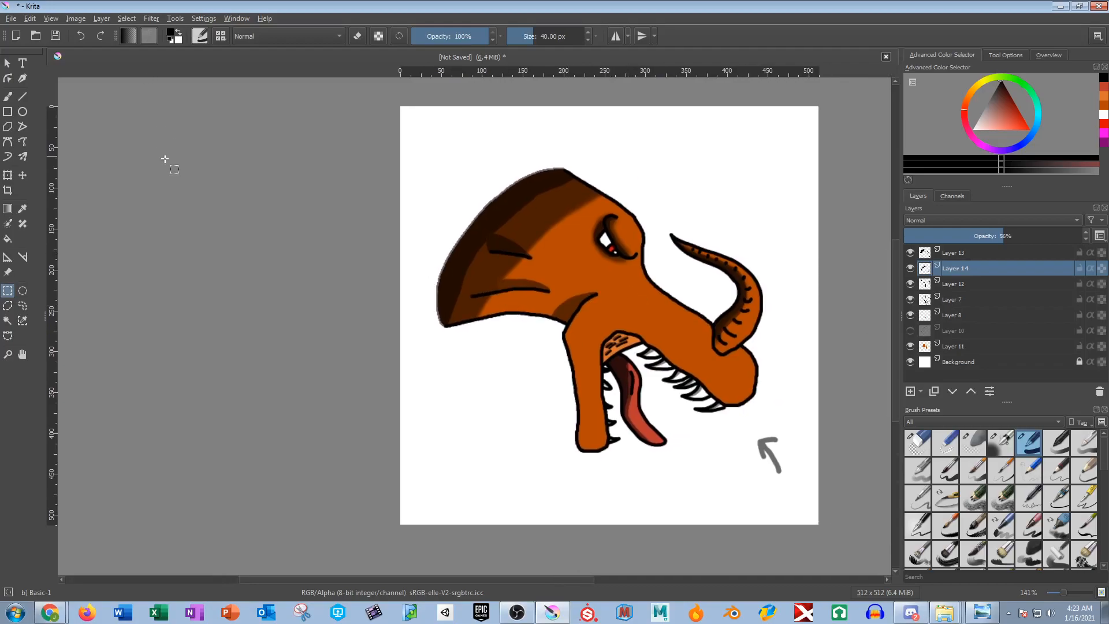